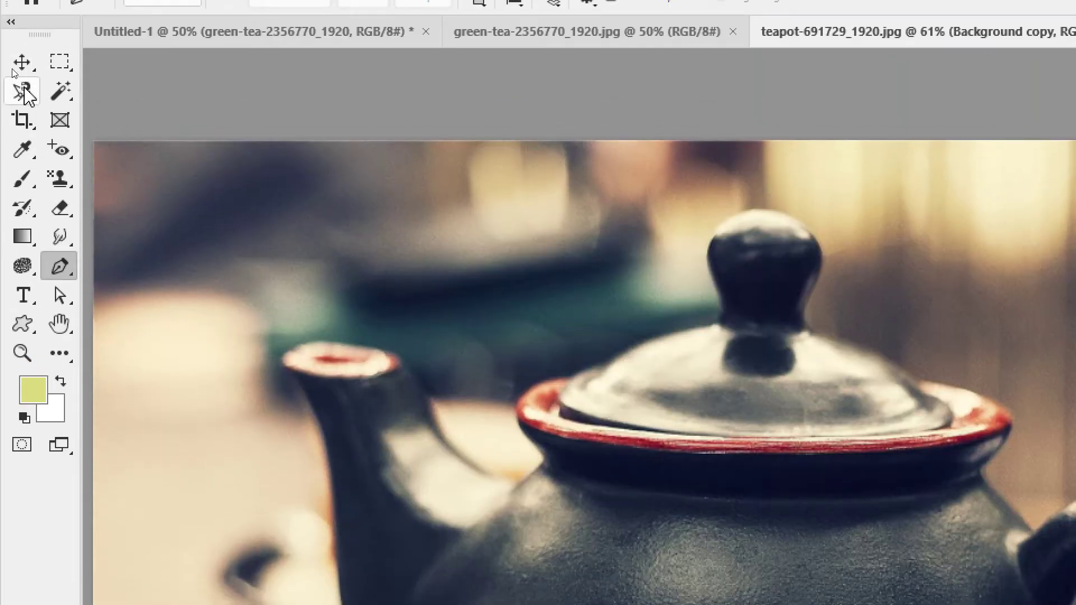
Step: Choose the Magnetic Lasso Tool, and switch back to the Pen tool for drawing paths
click(25, 60)
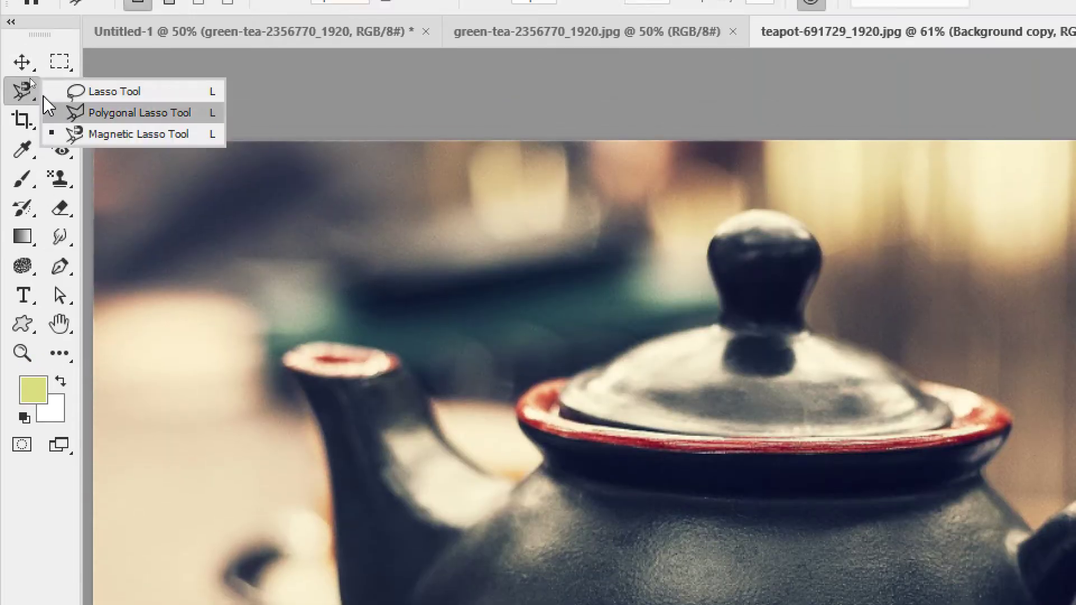
click(122, 139)
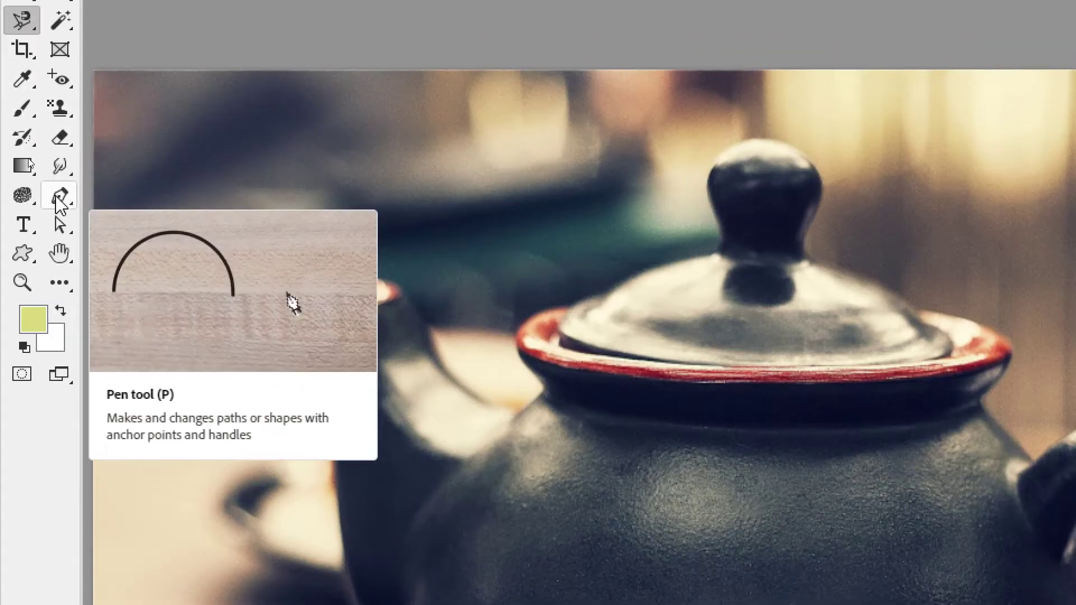
click(58, 198)
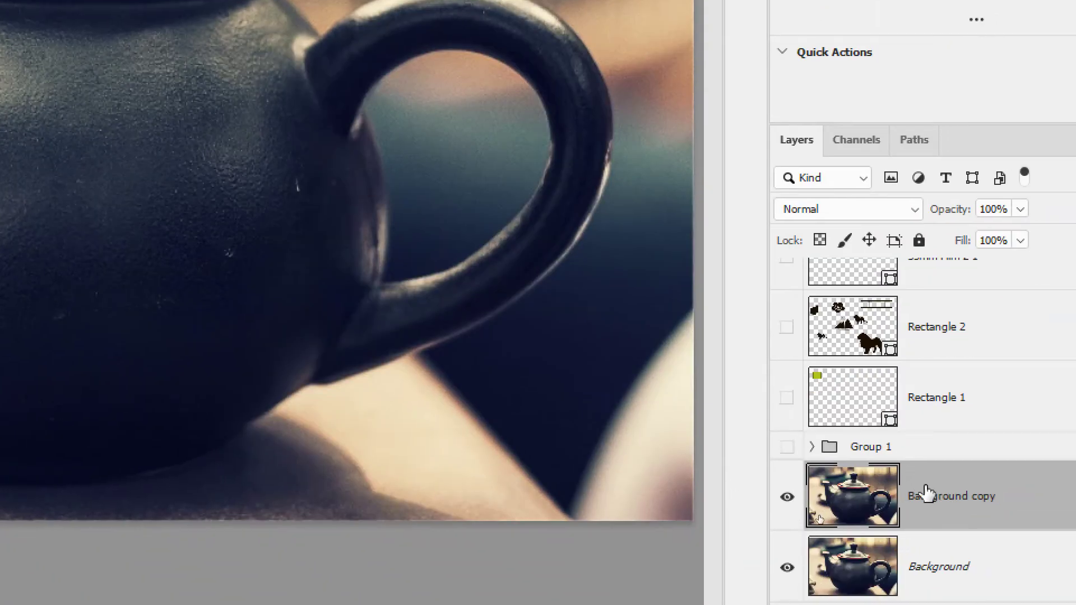
Step: Duplicate the Background copy layer and hide both the Background copy and Background layers beneath the duplicate
key(ctrl+j)
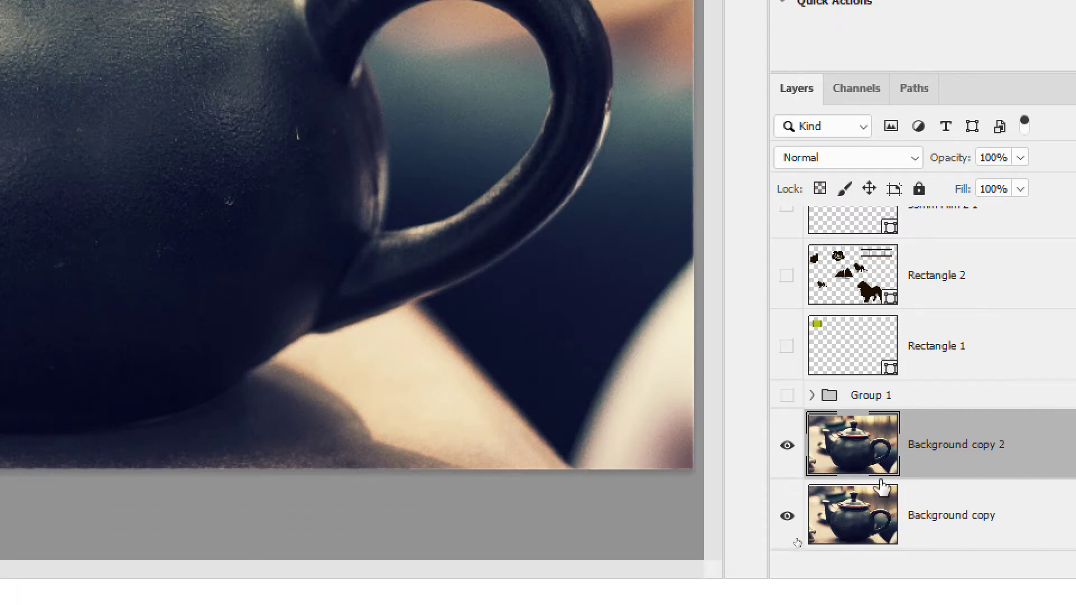
scroll(881, 487, down, 2)
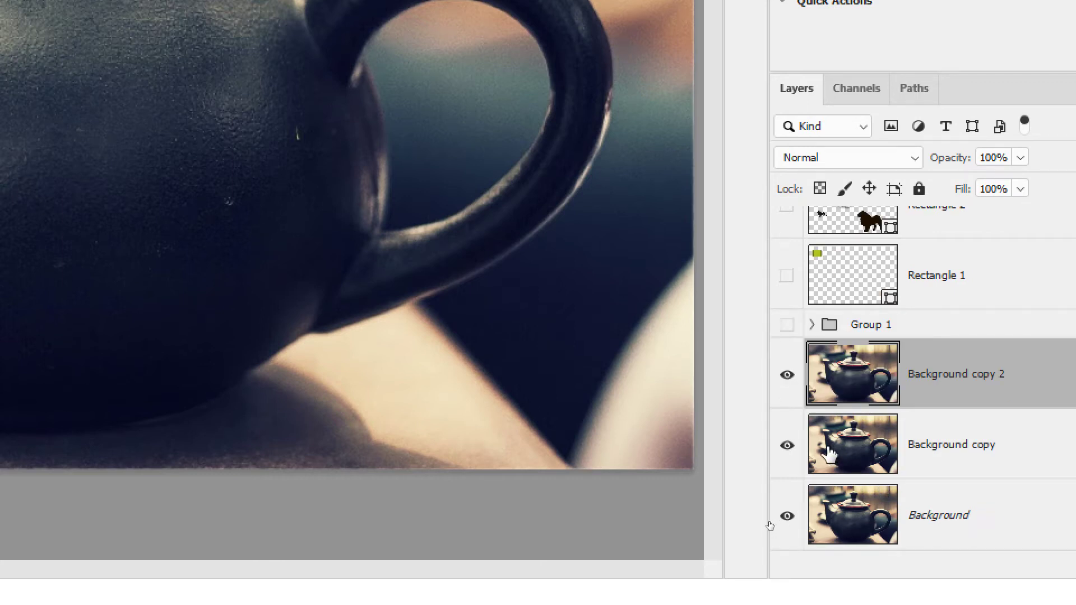
click(786, 445)
click(787, 516)
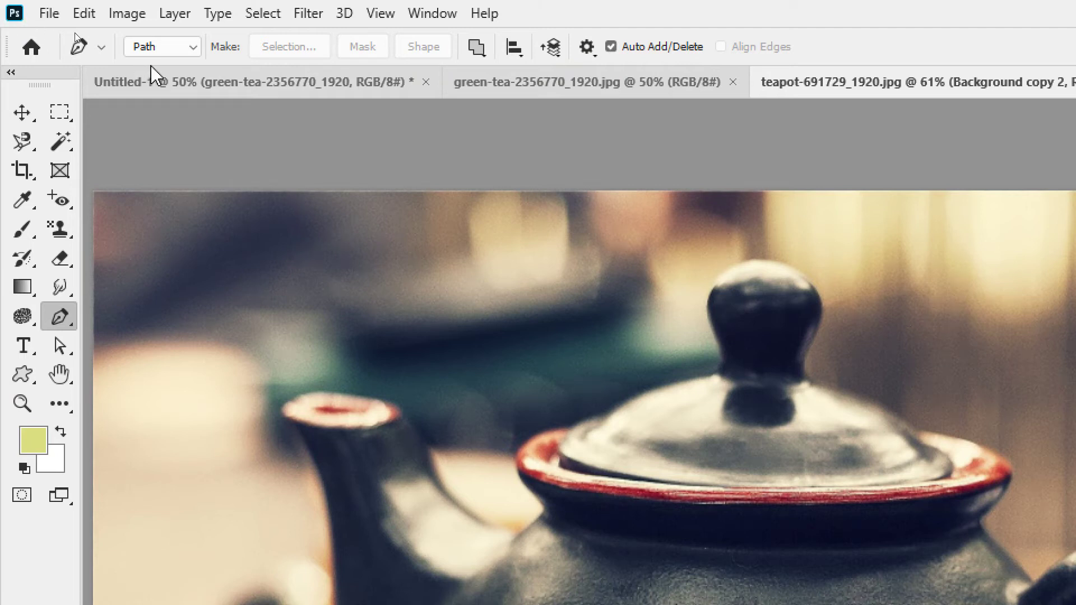
Step: Set the Pen tool's mode to Path and inspect its path operations options
click(170, 56)
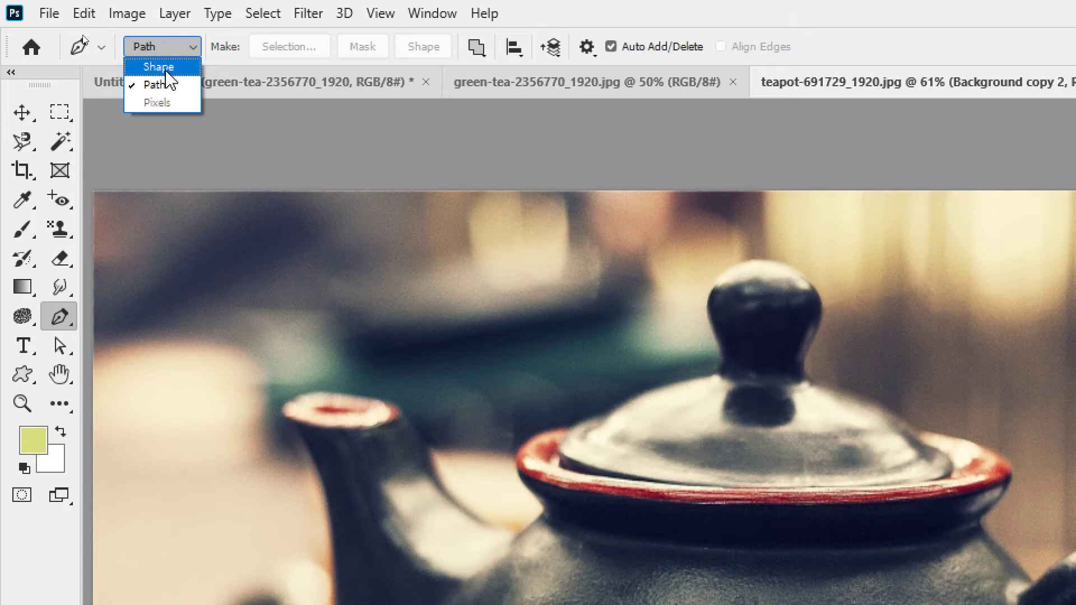
click(163, 85)
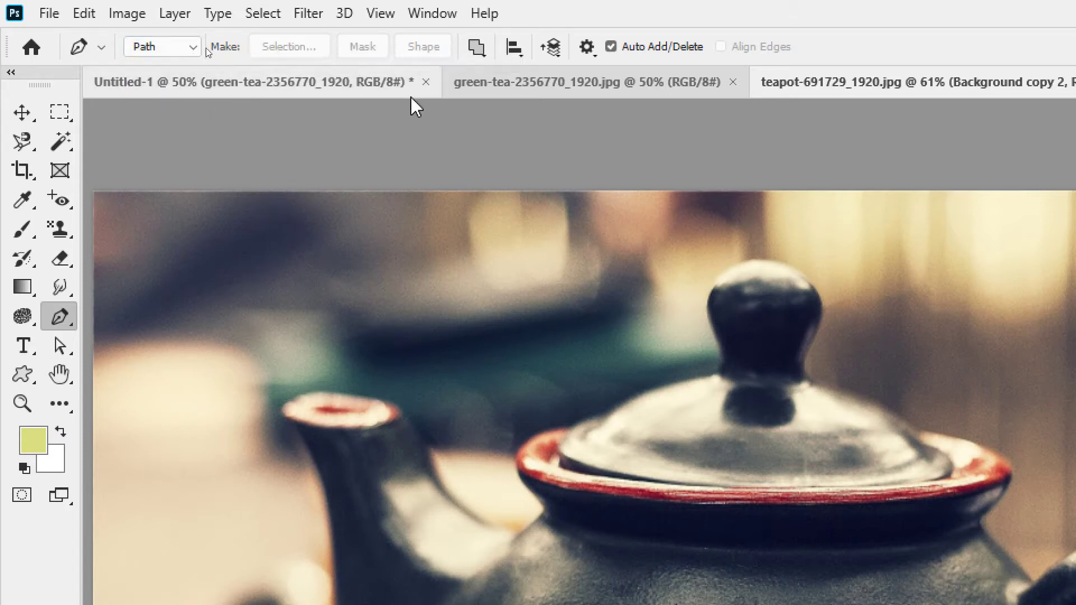
click(476, 46)
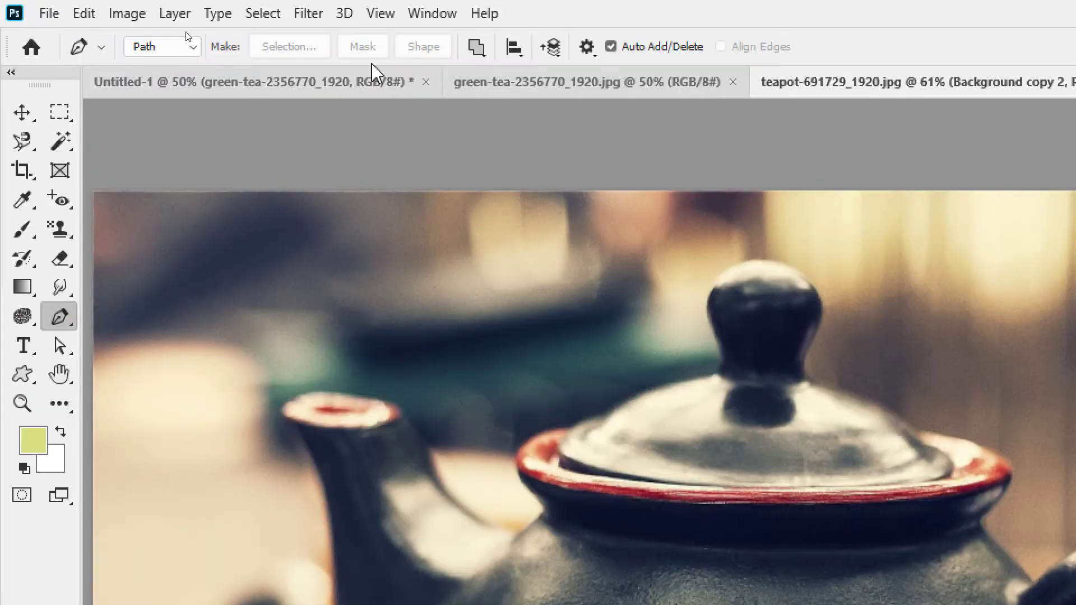
click(476, 48)
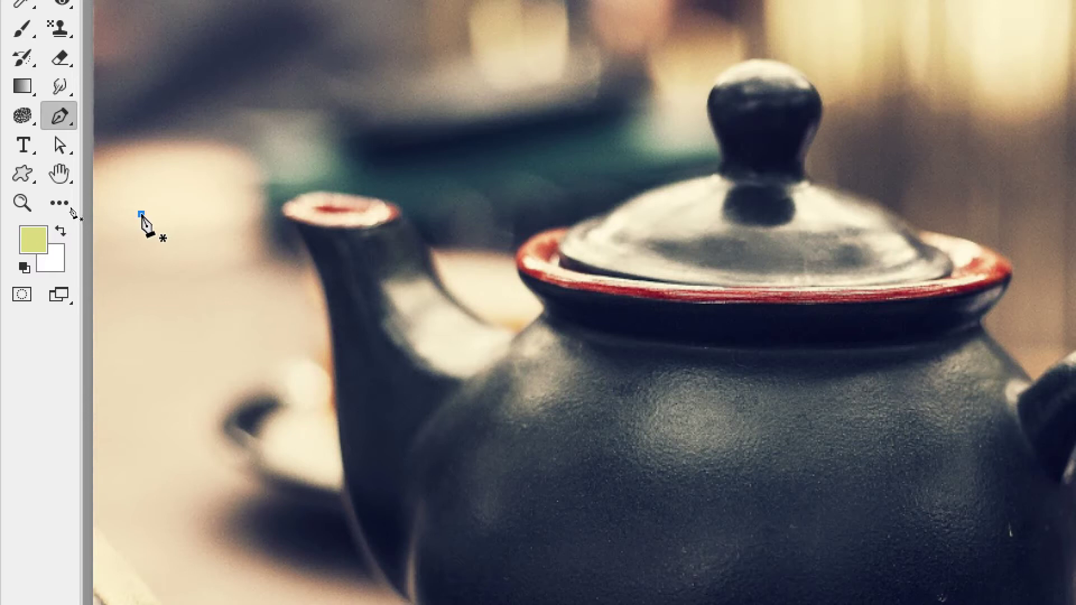
Step: Draw a path beside the teapot spout with a straight first segment, followed by winding curves down to the table below
click(209, 294)
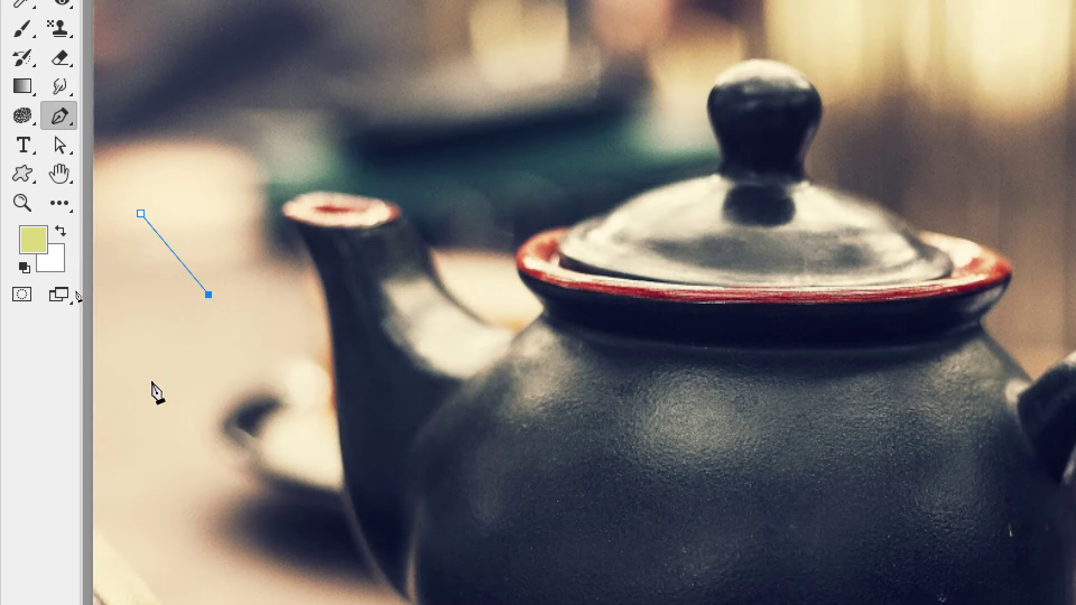
drag(150, 381, 159, 450)
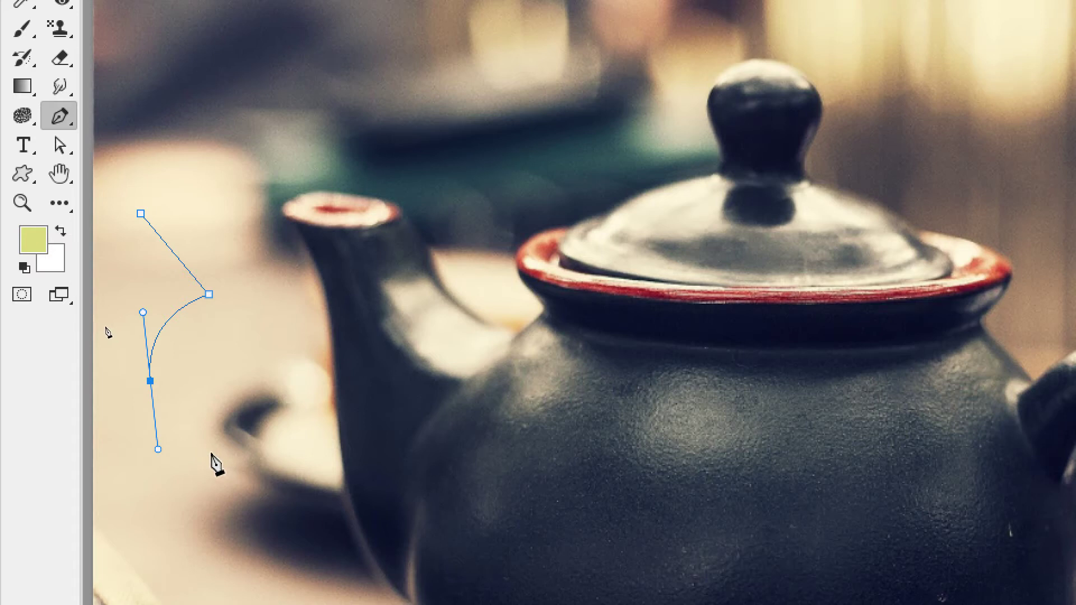
click(216, 459)
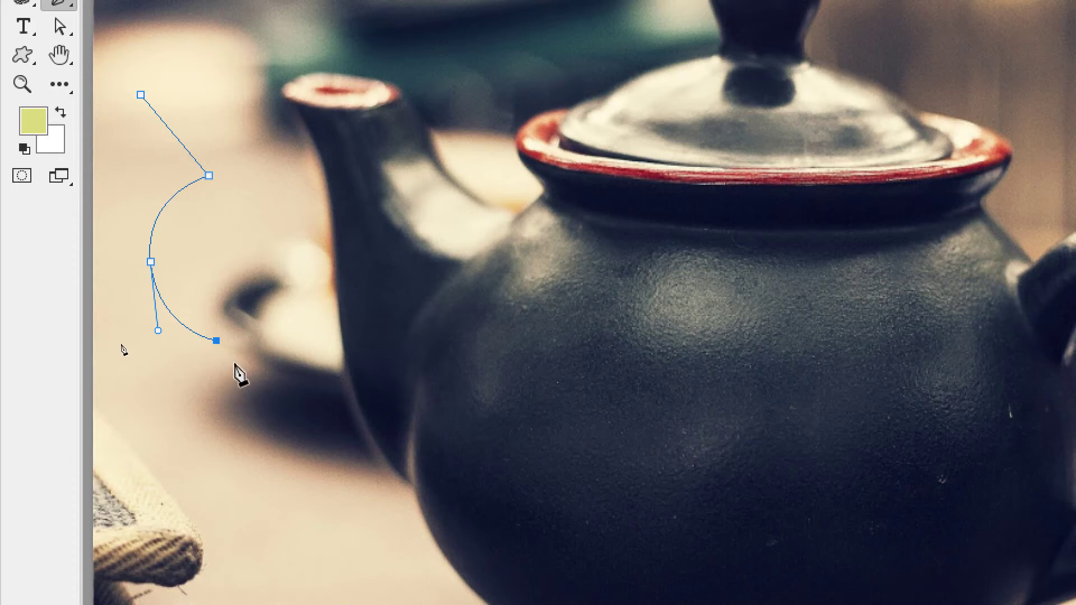
drag(311, 444, 316, 525)
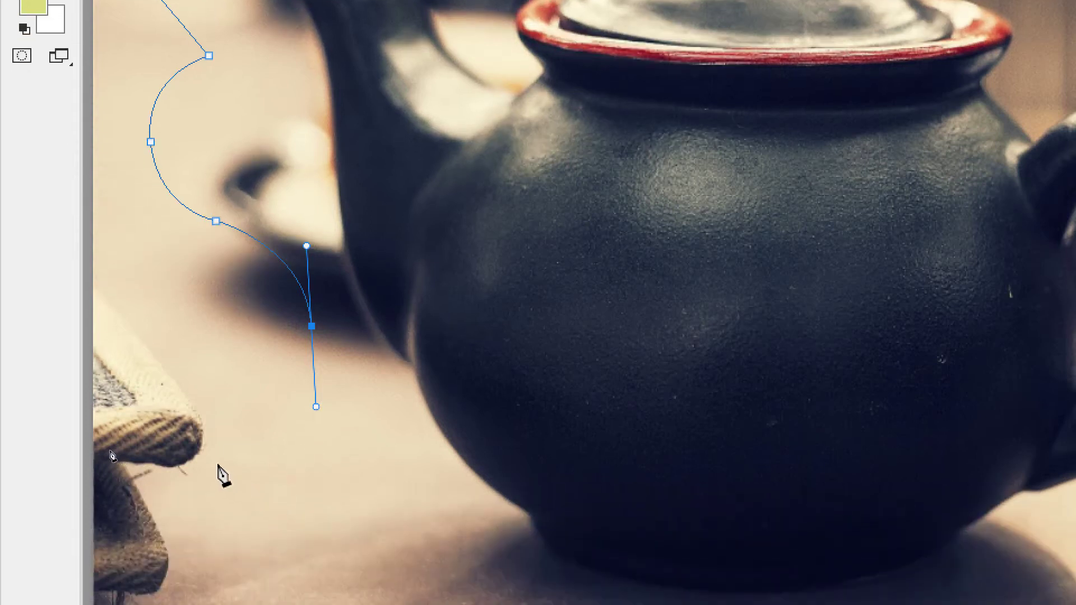
click(221, 461)
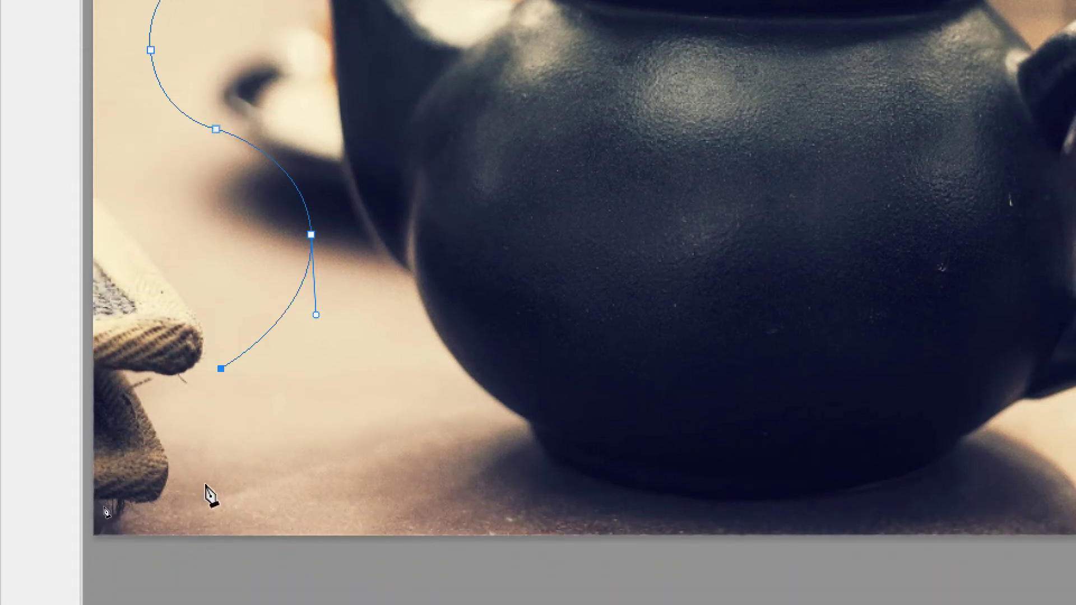
drag(323, 486, 479, 490)
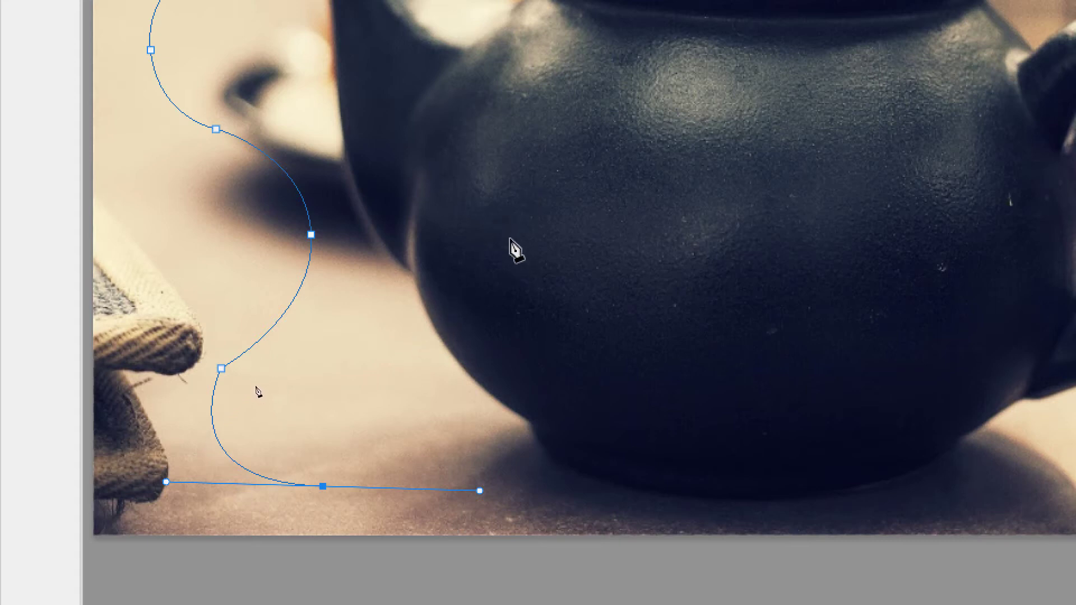
Step: Continue the path with curved segments up through the teapot body and spout, and close it at its starting anchor
drag(527, 247, 526, 127)
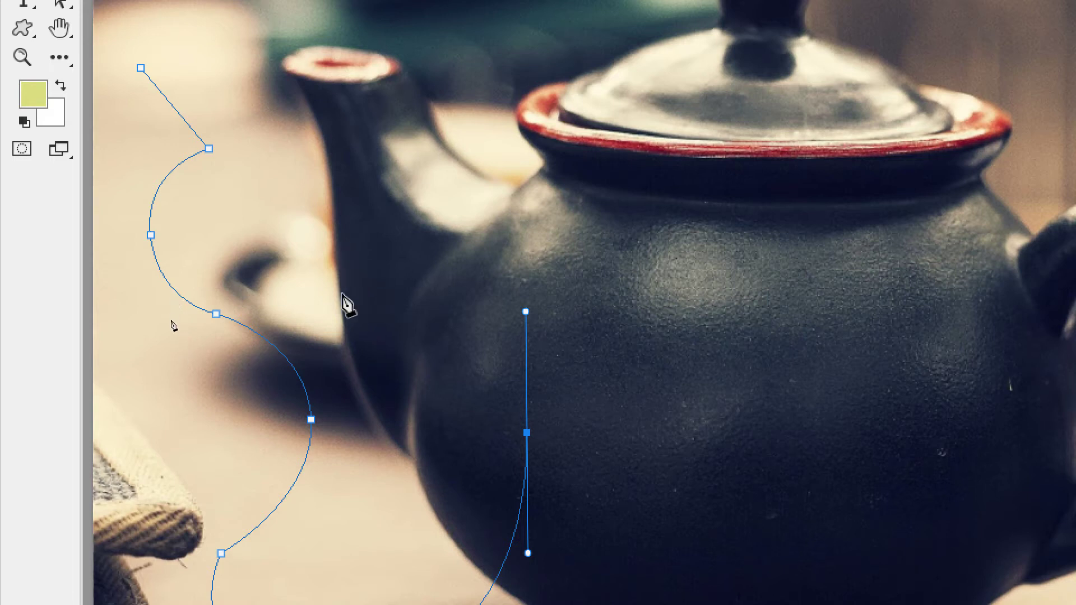
drag(340, 248, 327, 187)
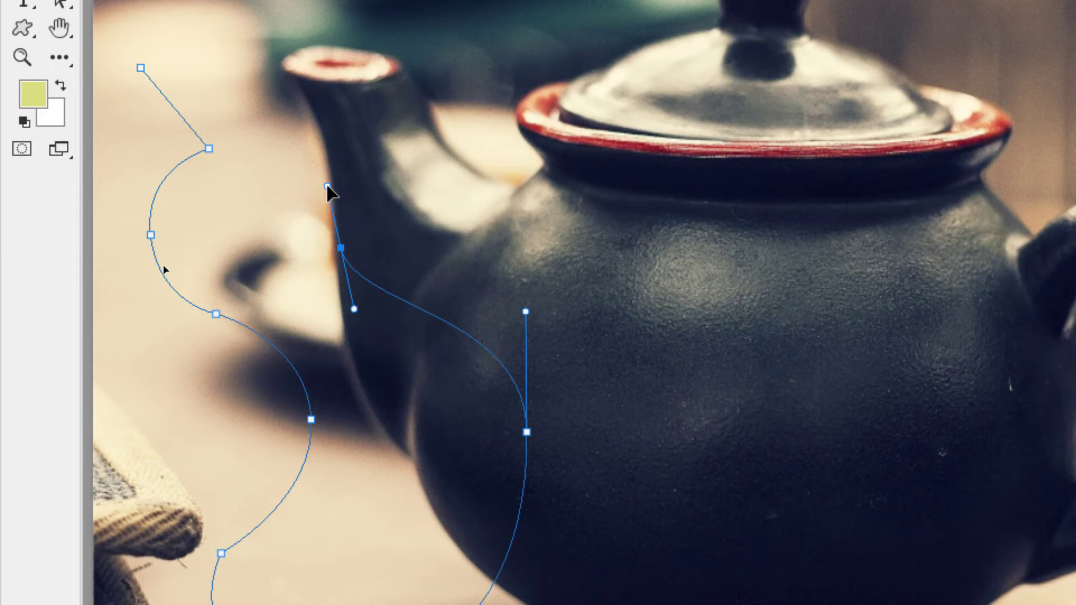
drag(327, 186, 324, 33)
drag(324, 74, 324, 36)
drag(324, 74, 322, 248)
drag(384, 179, 365, 86)
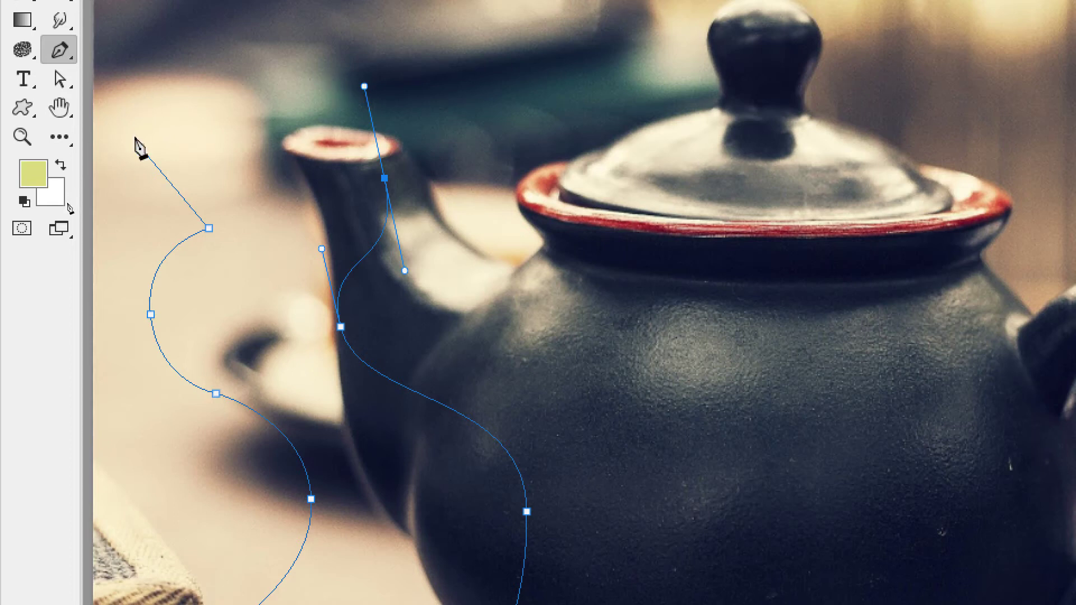
drag(141, 149, 145, 265)
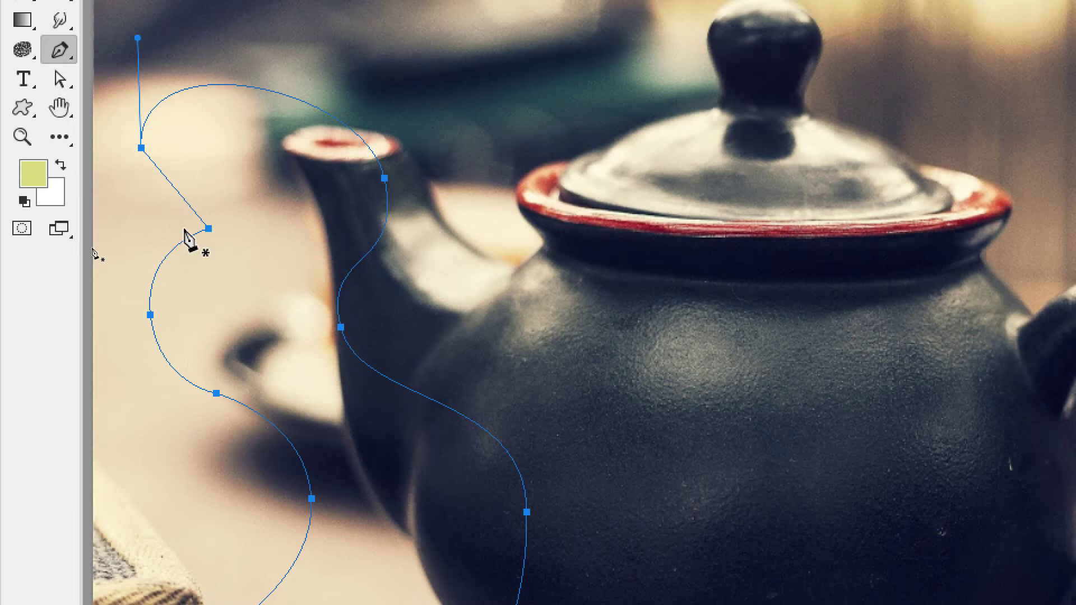
key(ctrl+z)
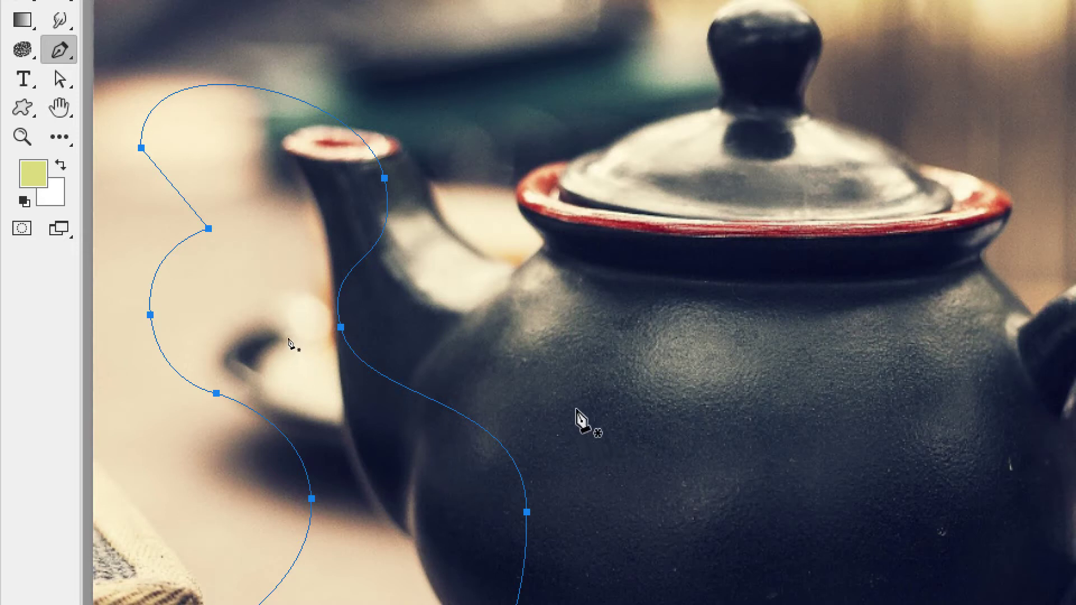
Step: Start a second path on the teapot body with one curved hump followed by a short straight segment
click(579, 428)
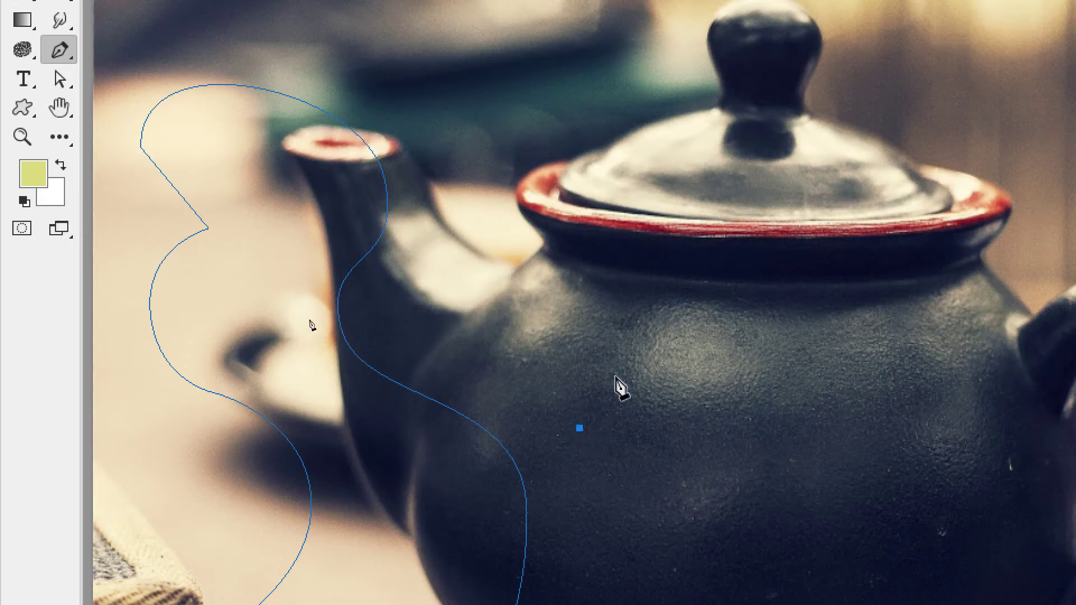
drag(676, 316, 766, 315)
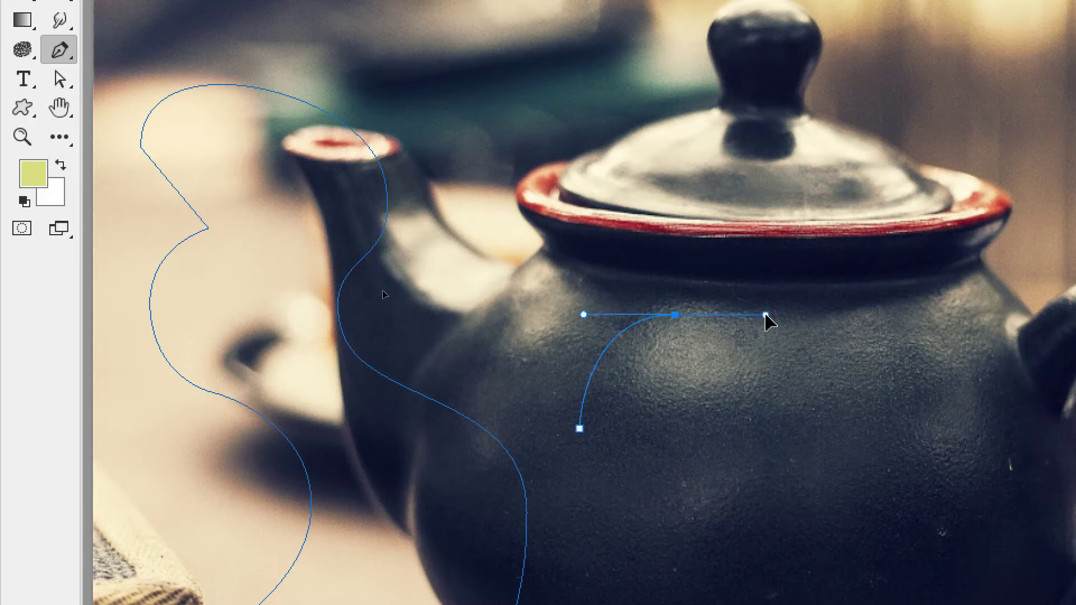
click(802, 443)
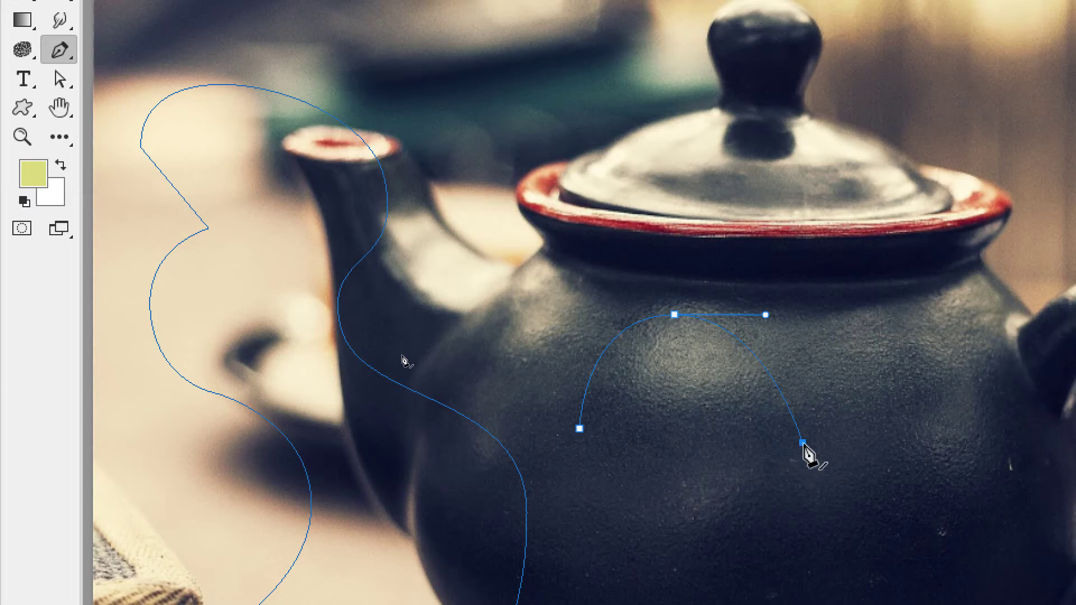
click(866, 447)
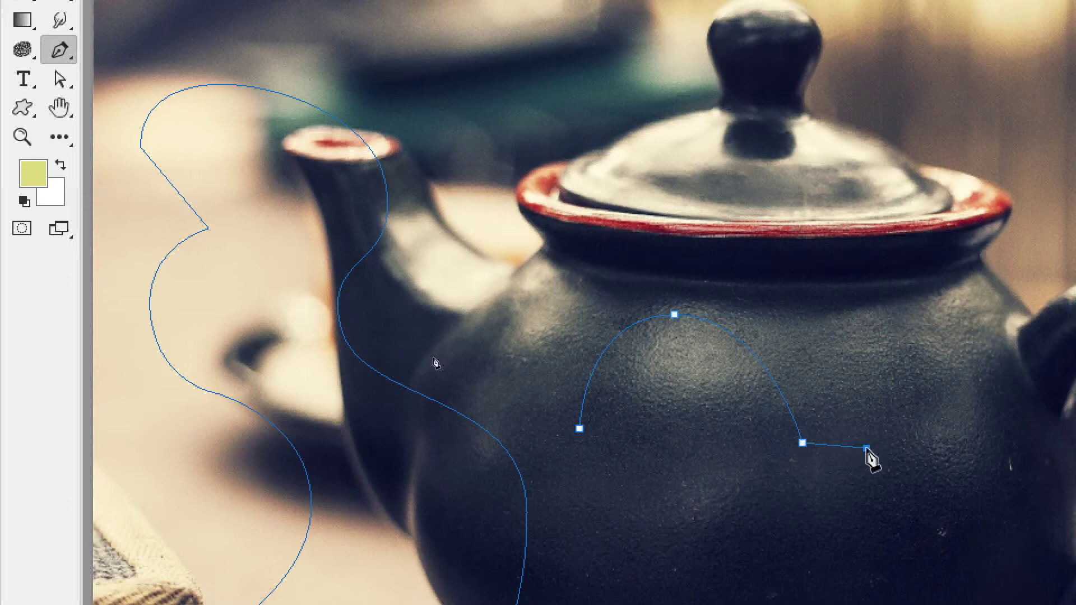
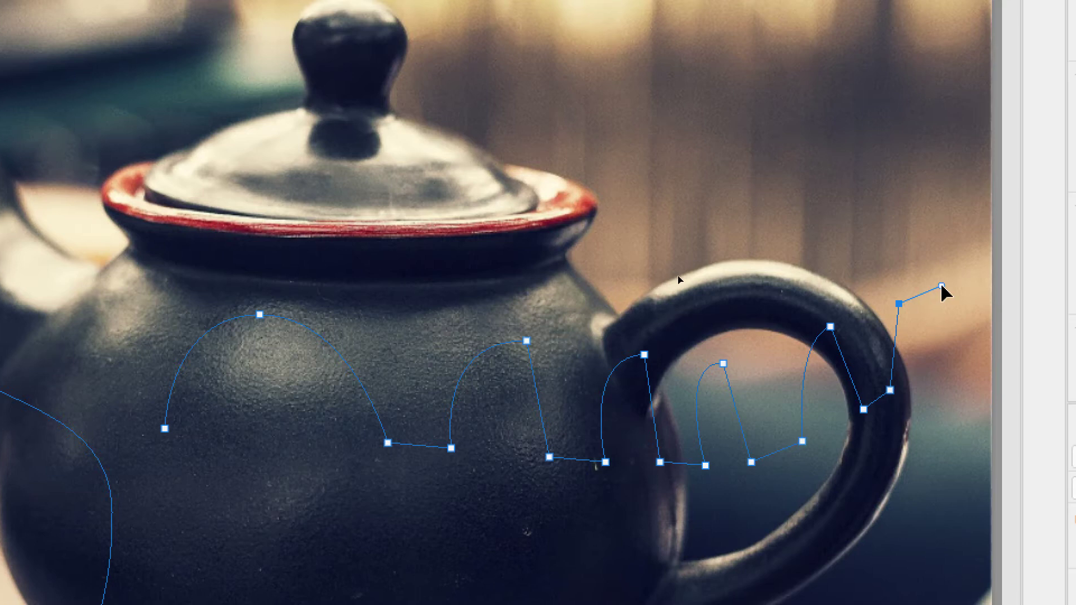
Step: Finish the row of humps near the teapot handle with a curve and a straight segment, and end the path open
drag(898, 304, 936, 287)
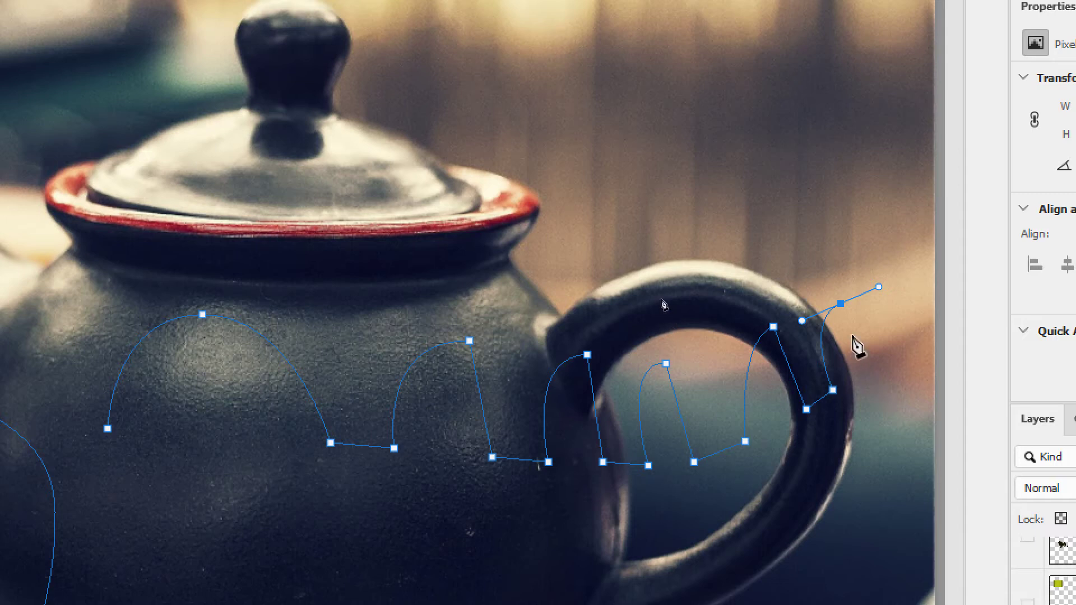
click(840, 303)
click(867, 382)
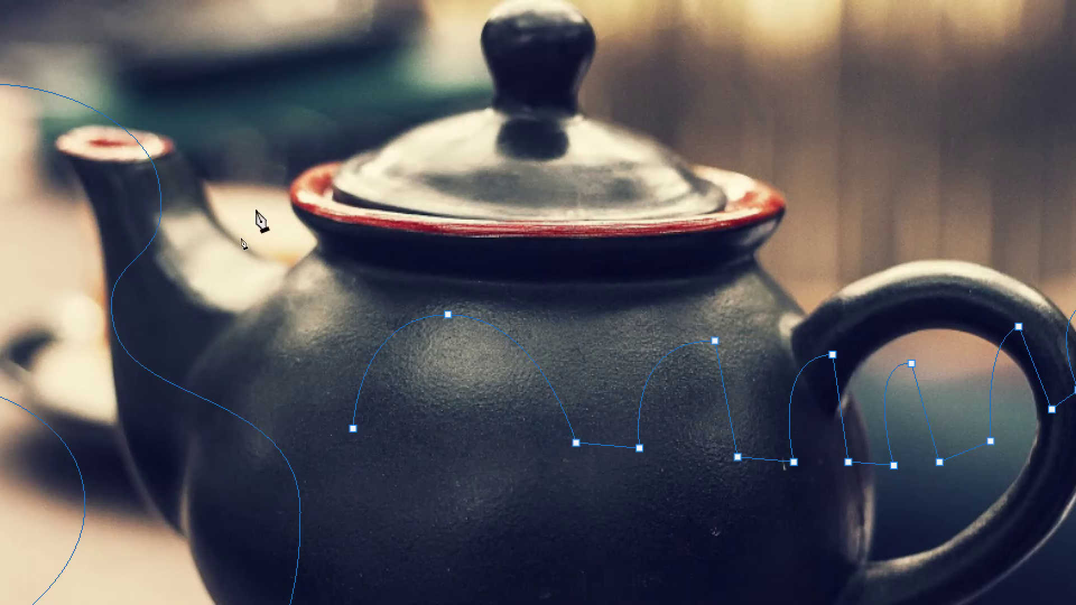
ctrl+click(236, 100)
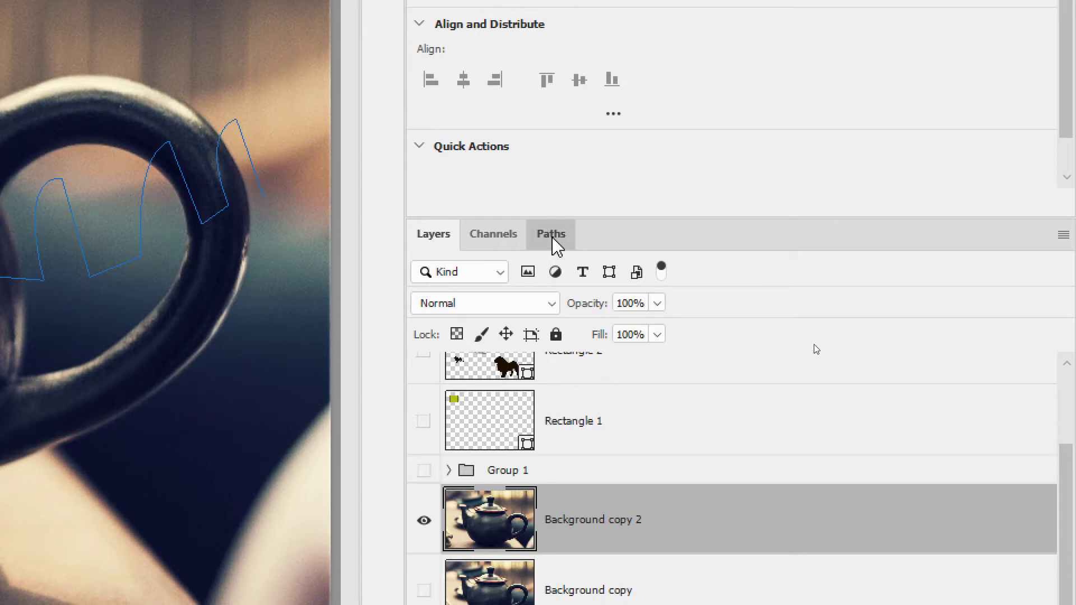
Step: Save the work path under the name ex
click(553, 238)
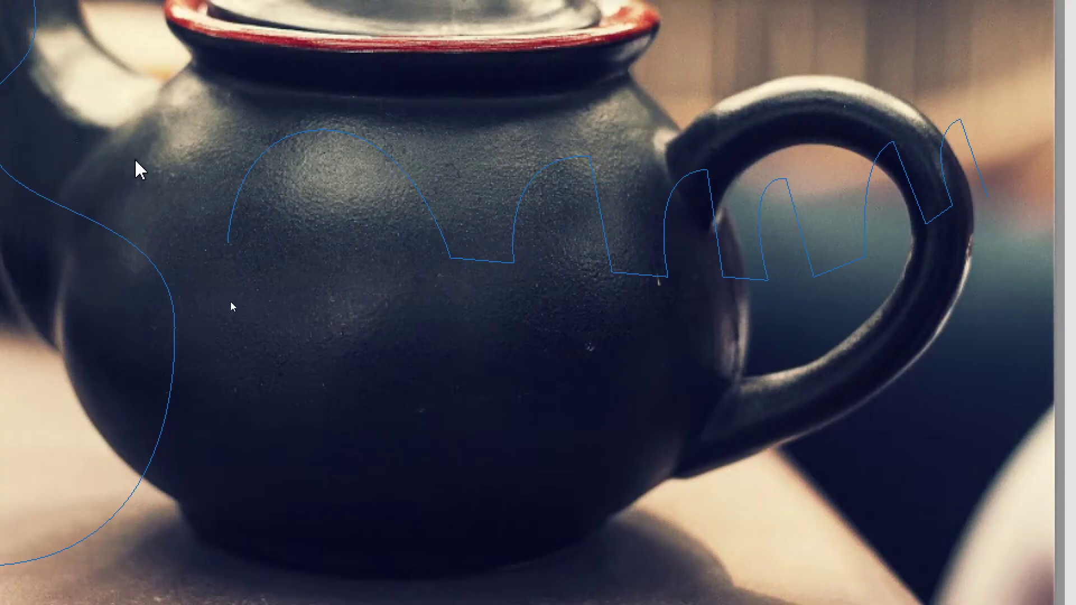
double_click(494, 282)
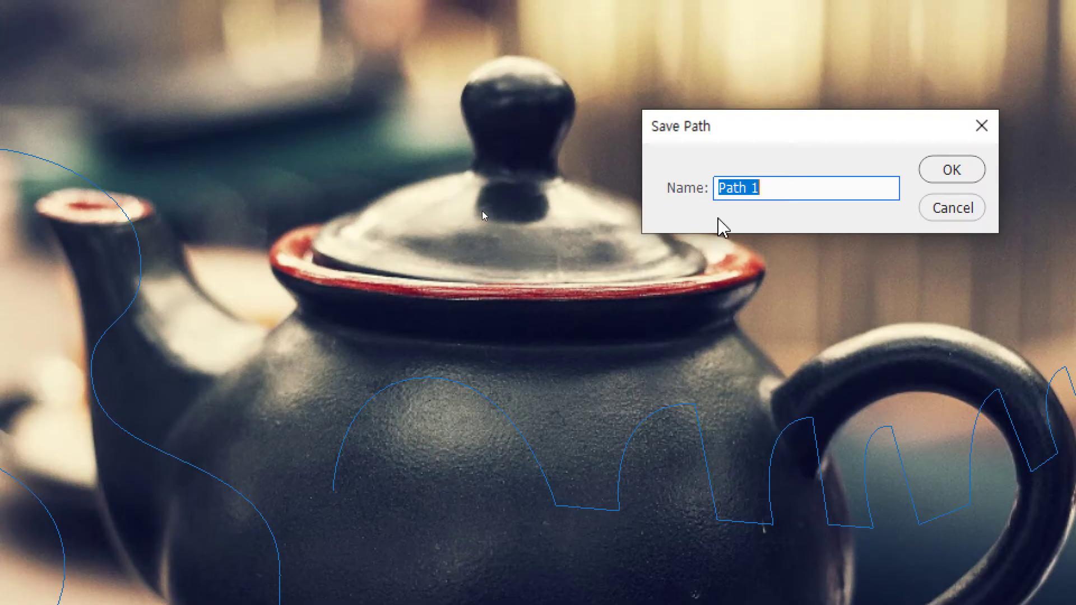
text(dus)
key(BackSpace)
key(BackSpace)
key(BackSpace)
text(ㄷ)
key(BackSpace)
text(en)
key(Return)
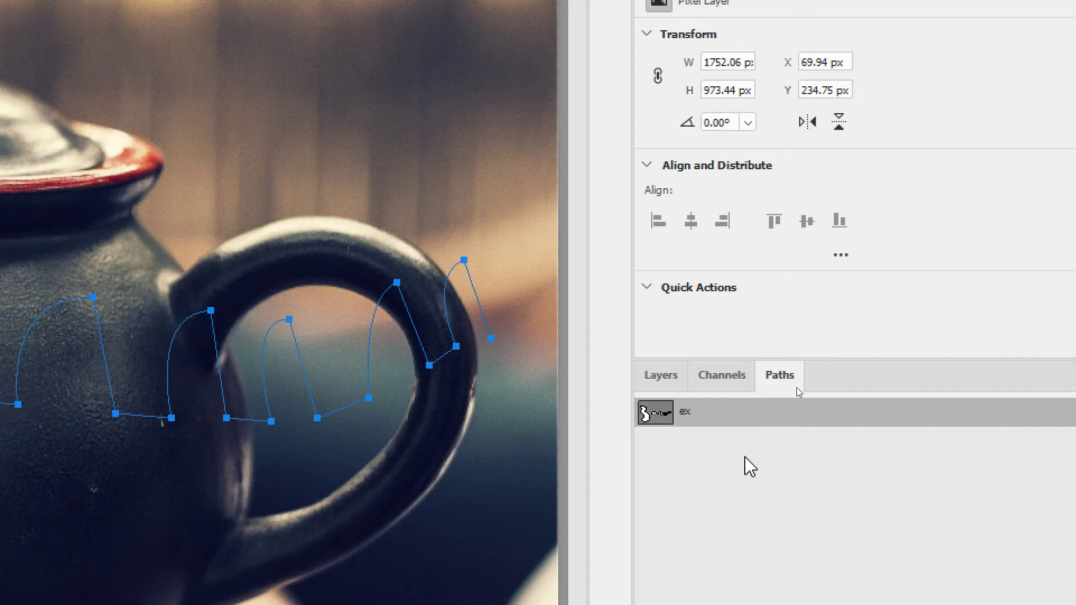
Step: Deselect the ex path, select it again to display it on the image, and deselect it once more
click(749, 504)
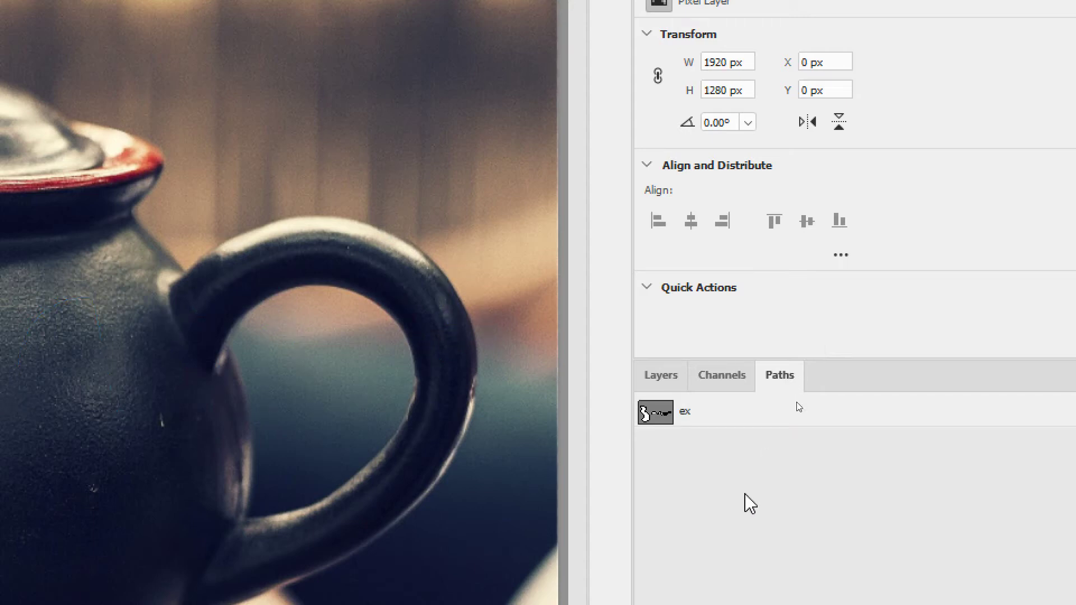
click(720, 420)
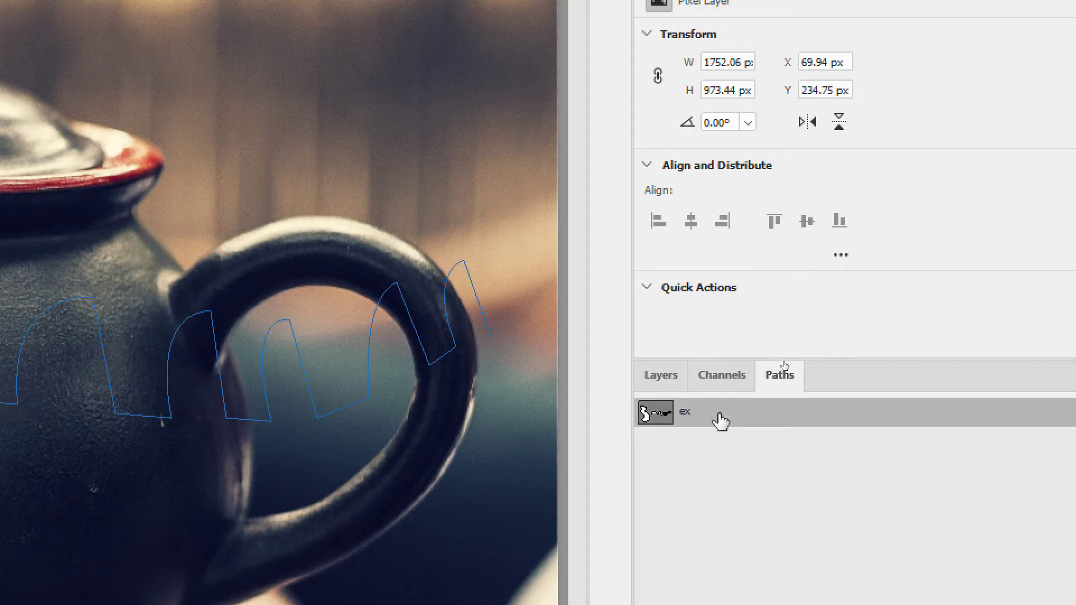
click(734, 496)
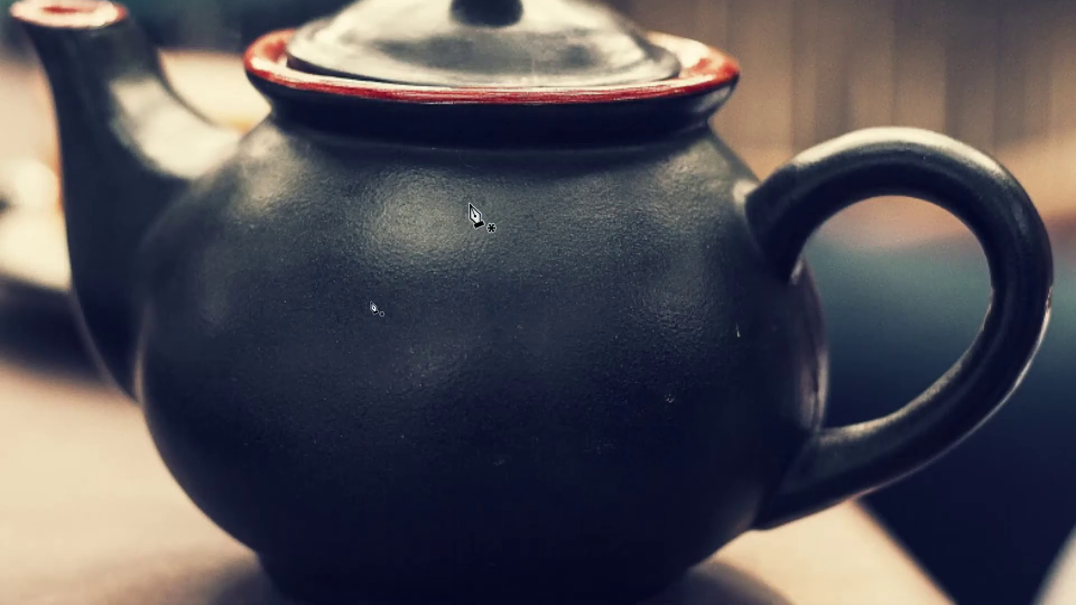
Step: Start a pot-shaped path on the teapot body with a short straight neck segment, one bulging curved side and a straight base
click(408, 196)
drag(408, 196, 413, 245)
drag(336, 317, 348, 387)
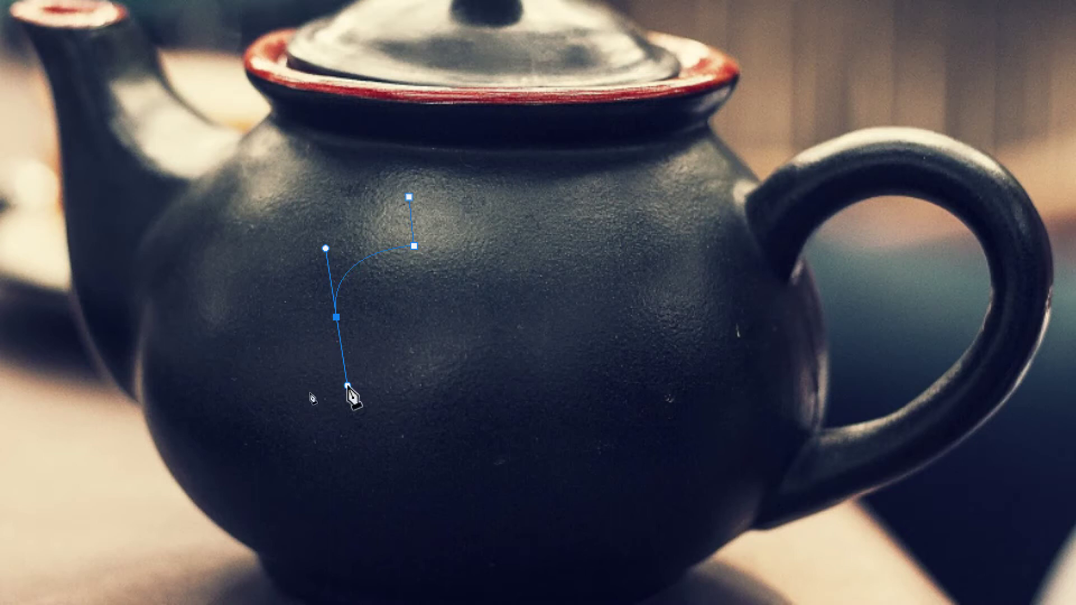
click(437, 464)
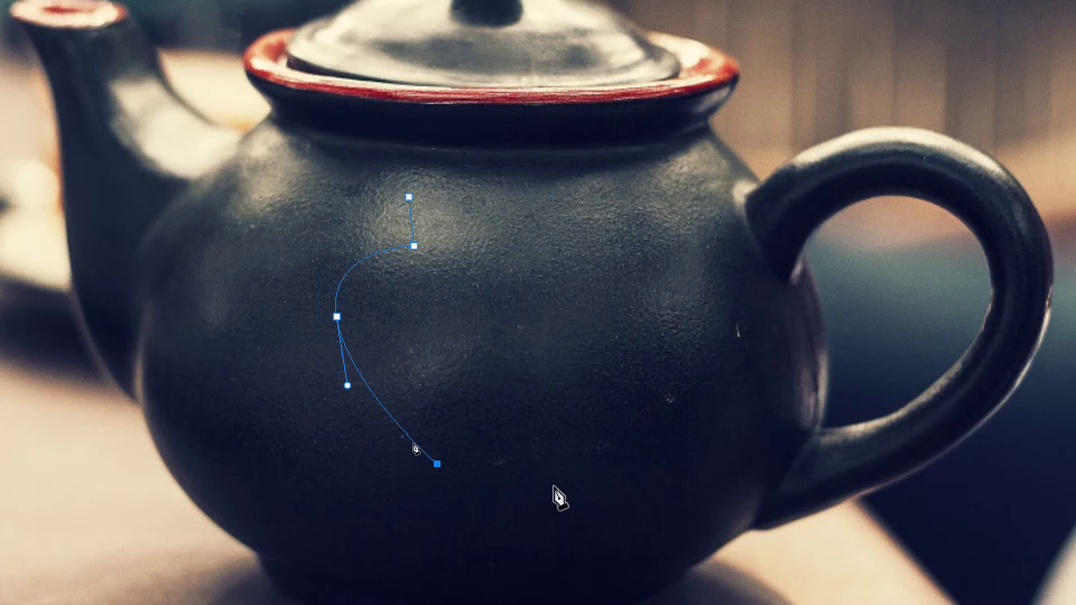
click(609, 469)
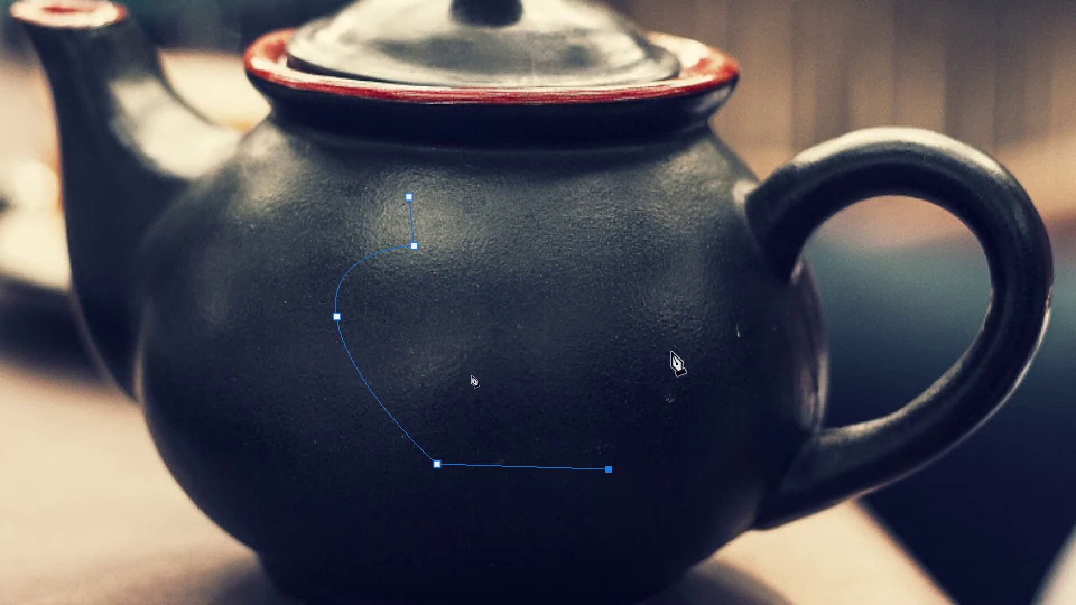
Step: Draw the opposite curved side and short straight neck, and close the pot-shaped path at its starting point
drag(677, 357, 674, 290)
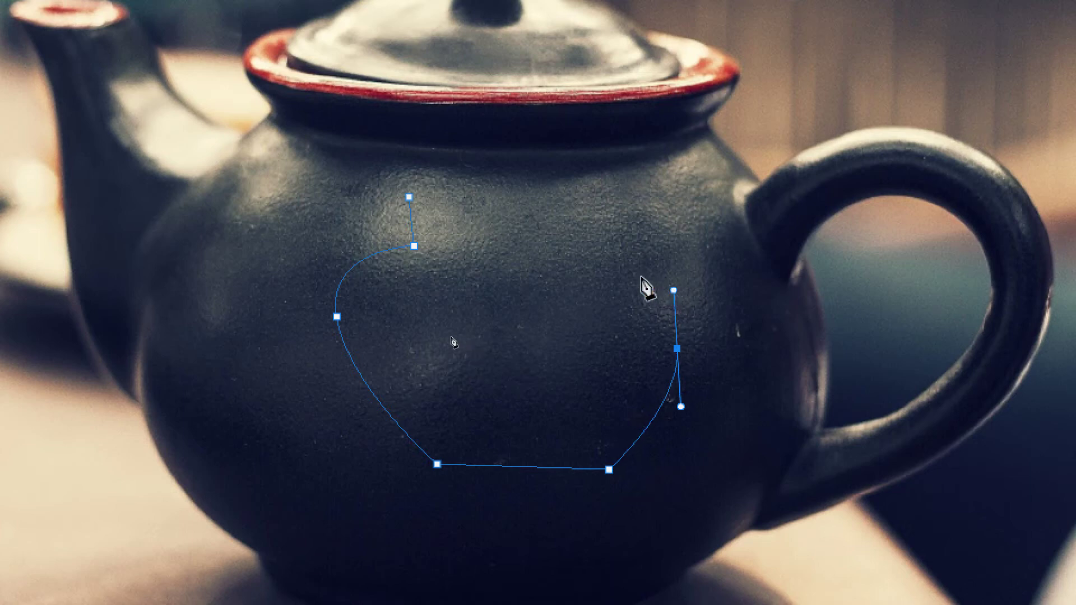
click(602, 250)
drag(604, 252, 615, 200)
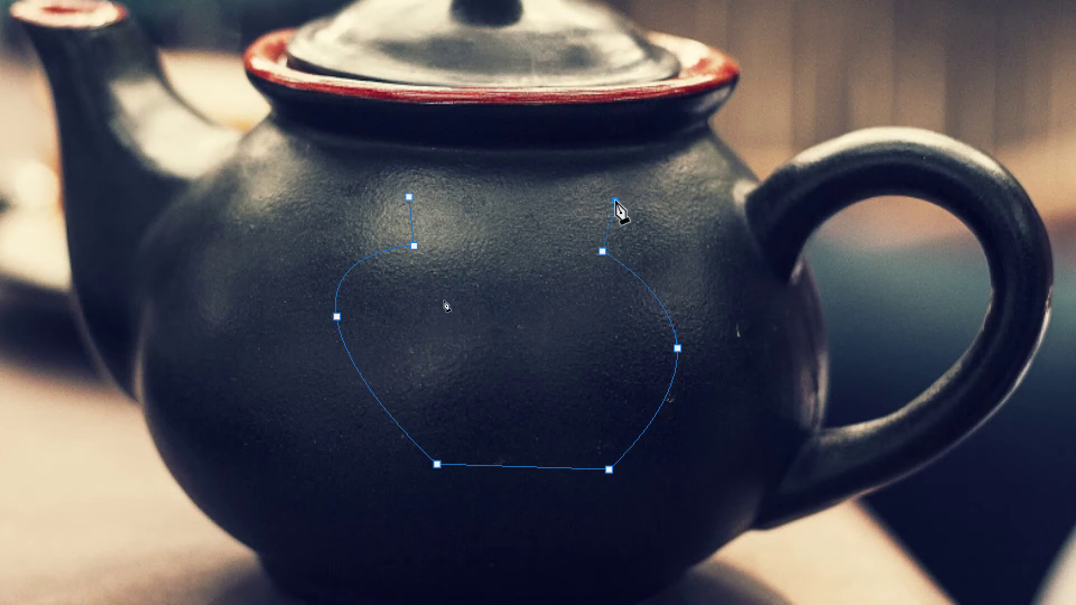
click(408, 197)
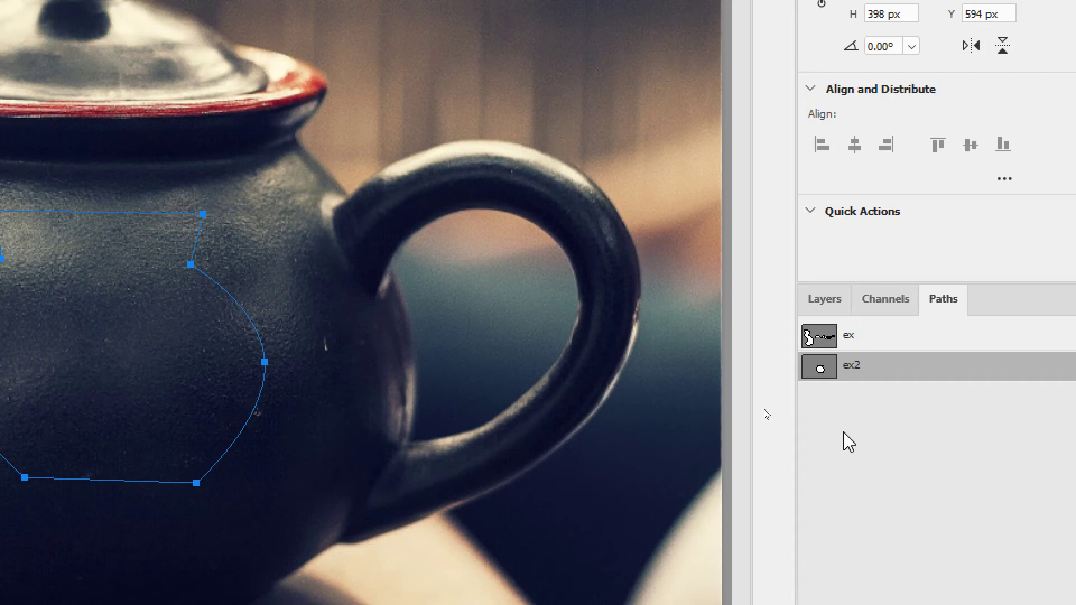
Step: Deselect the ex2 path and draw a closed four-sided path with straight segments on the teapot body
click(865, 437)
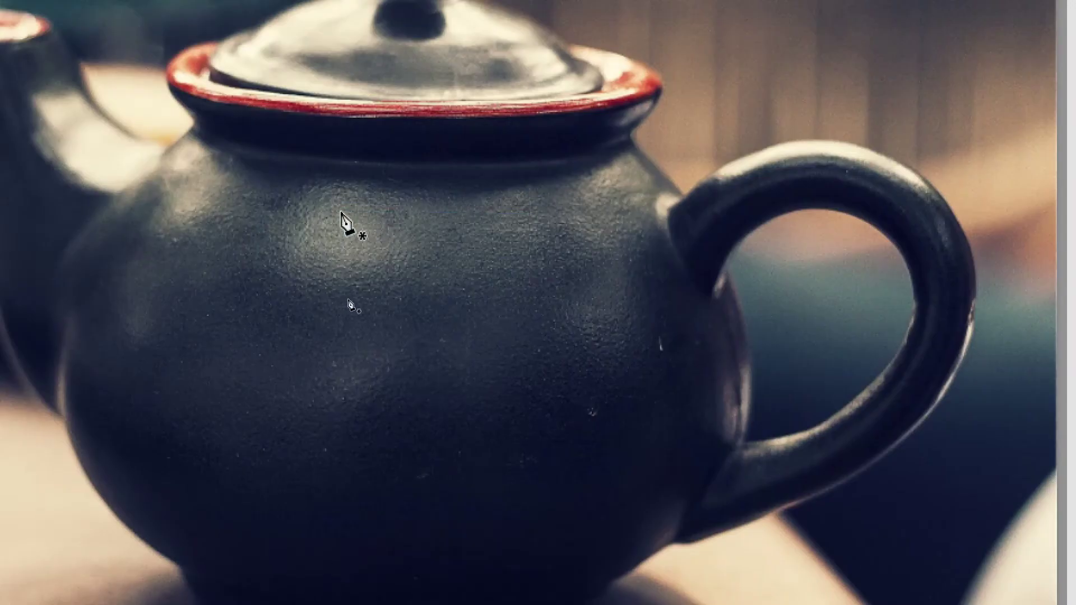
click(359, 210)
click(308, 414)
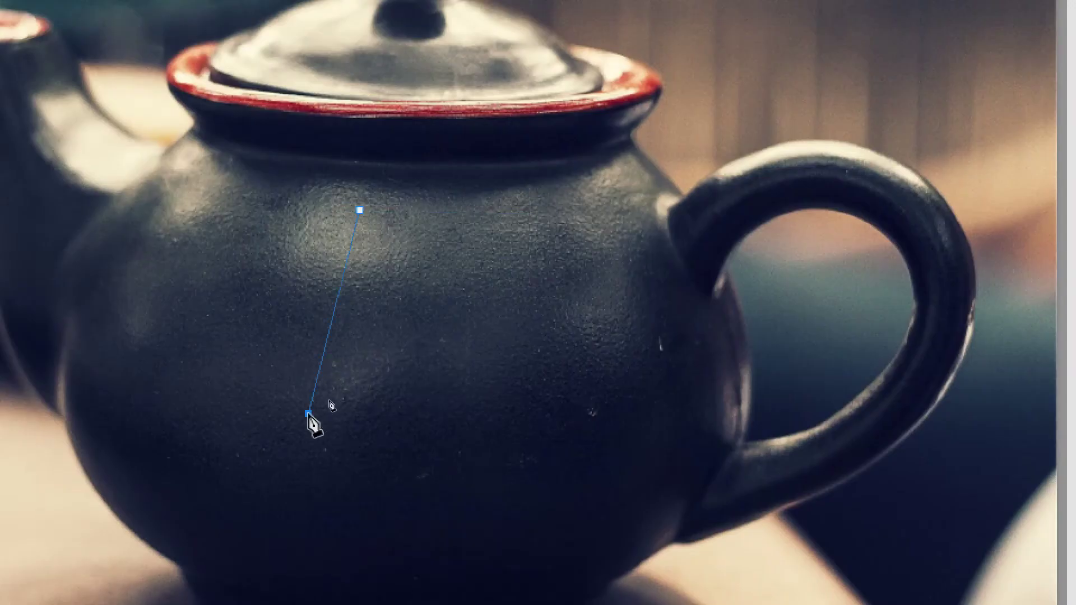
click(623, 481)
click(631, 233)
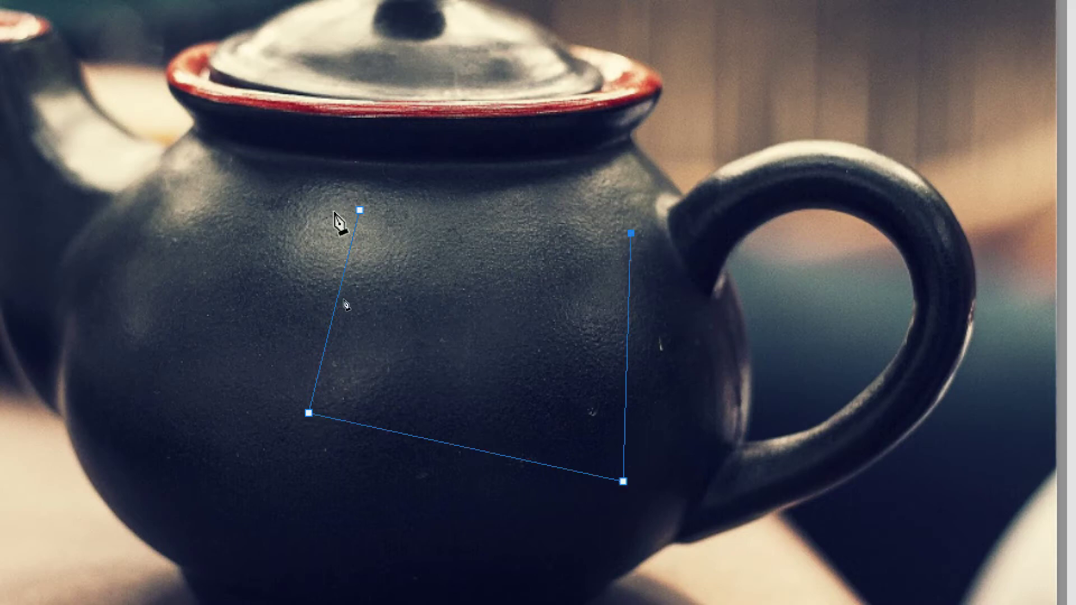
click(359, 211)
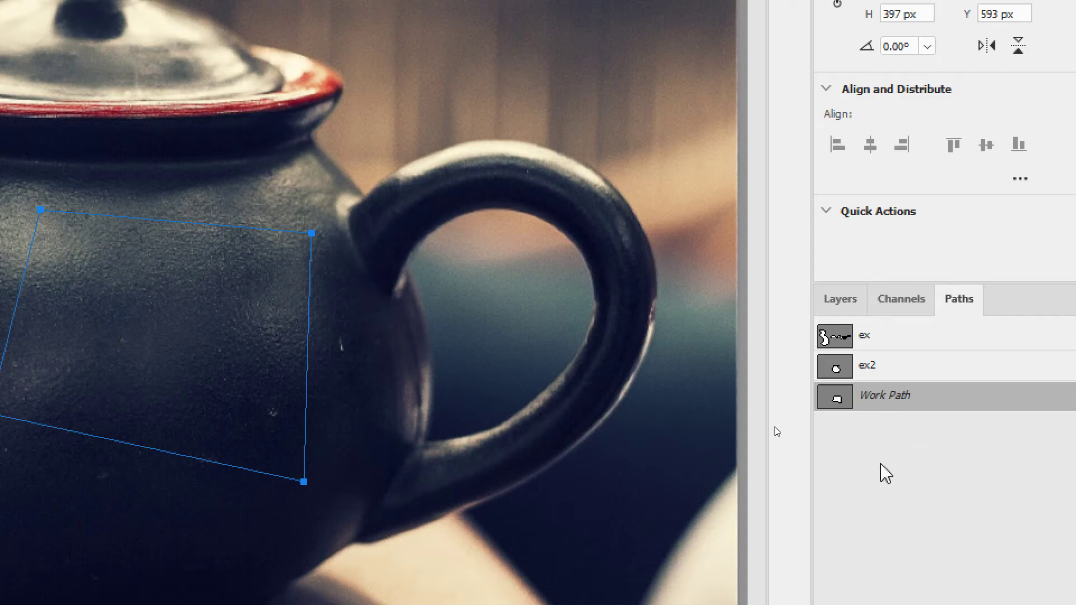
Step: Deselect the unsaved work path and draw a closed triangular path between the teapot body and the handle
click(882, 481)
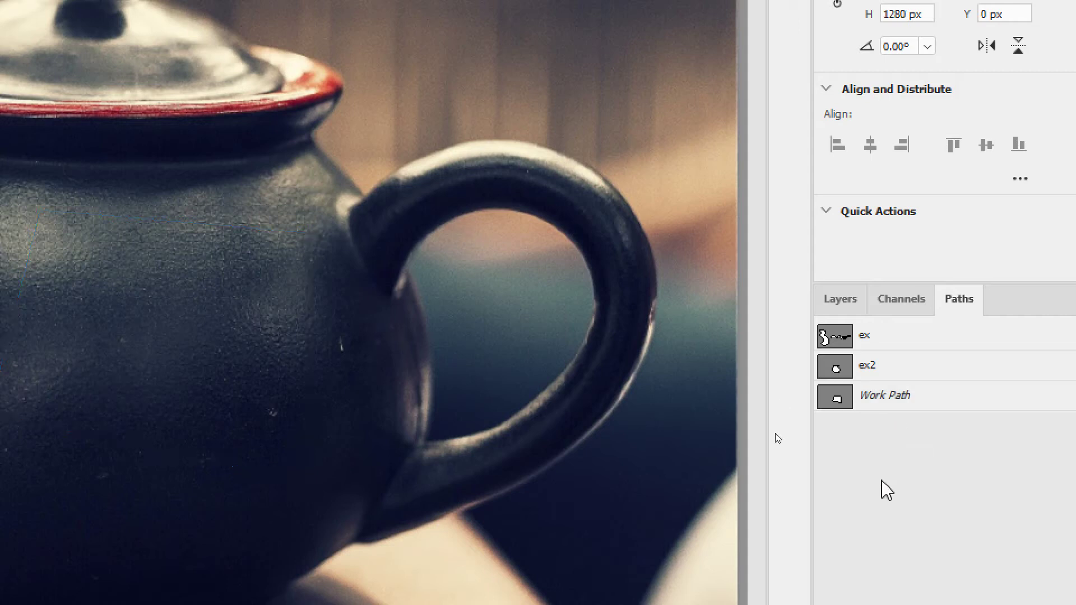
click(370, 258)
click(358, 469)
click(443, 469)
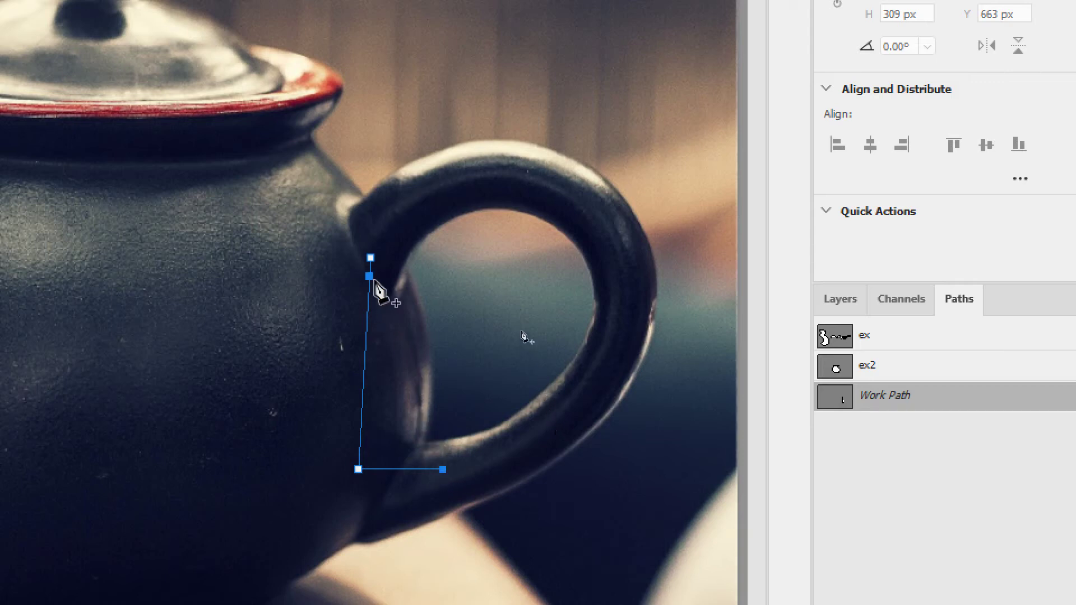
click(371, 259)
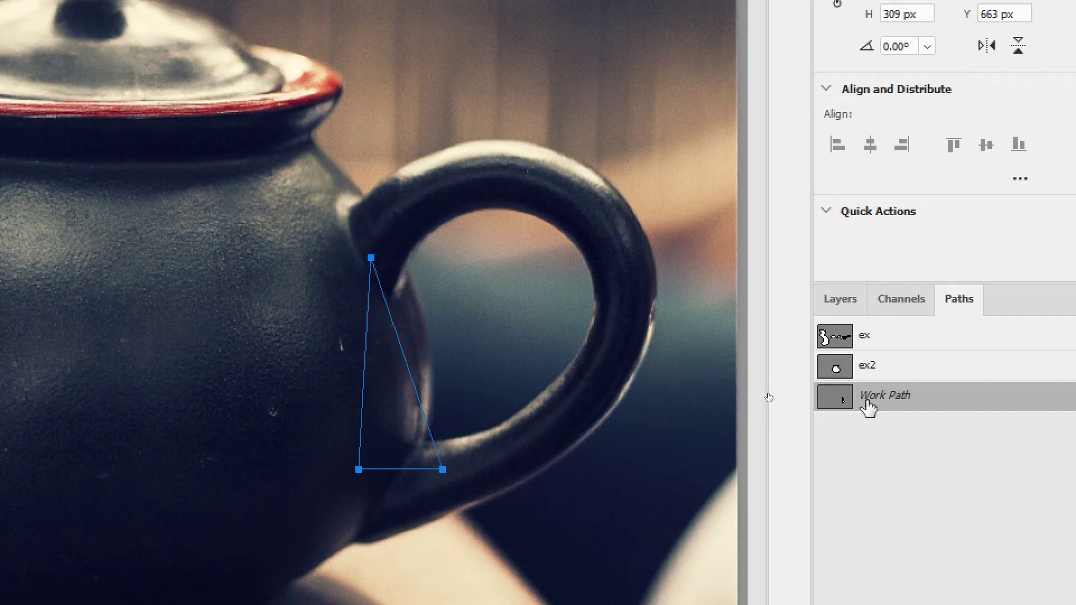
Step: Display the ex2, ex and work paths in turn to compare them, and deselect them all
click(877, 364)
click(886, 334)
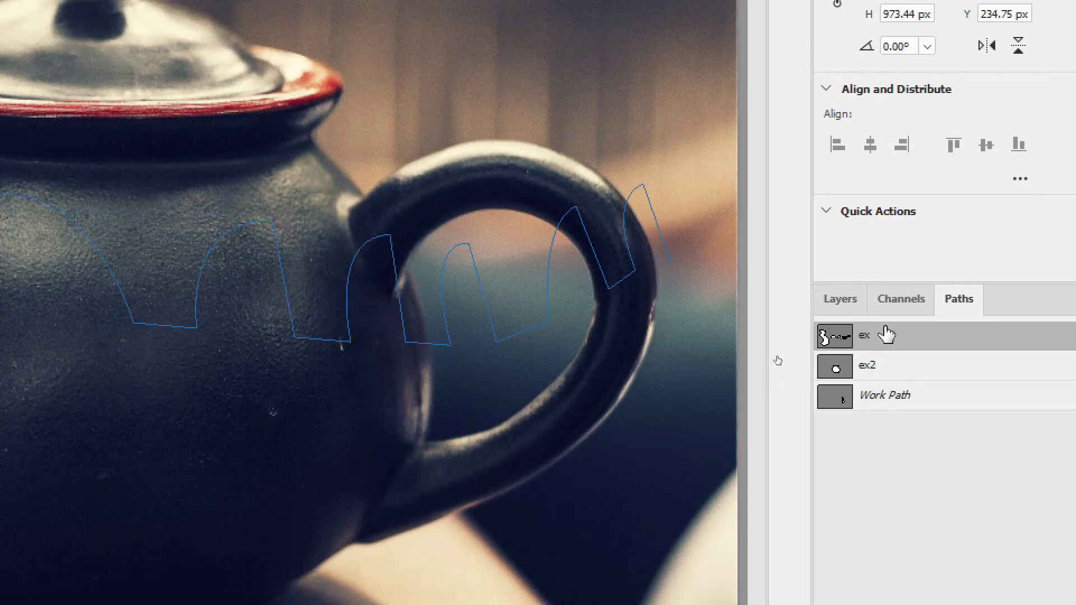
click(894, 379)
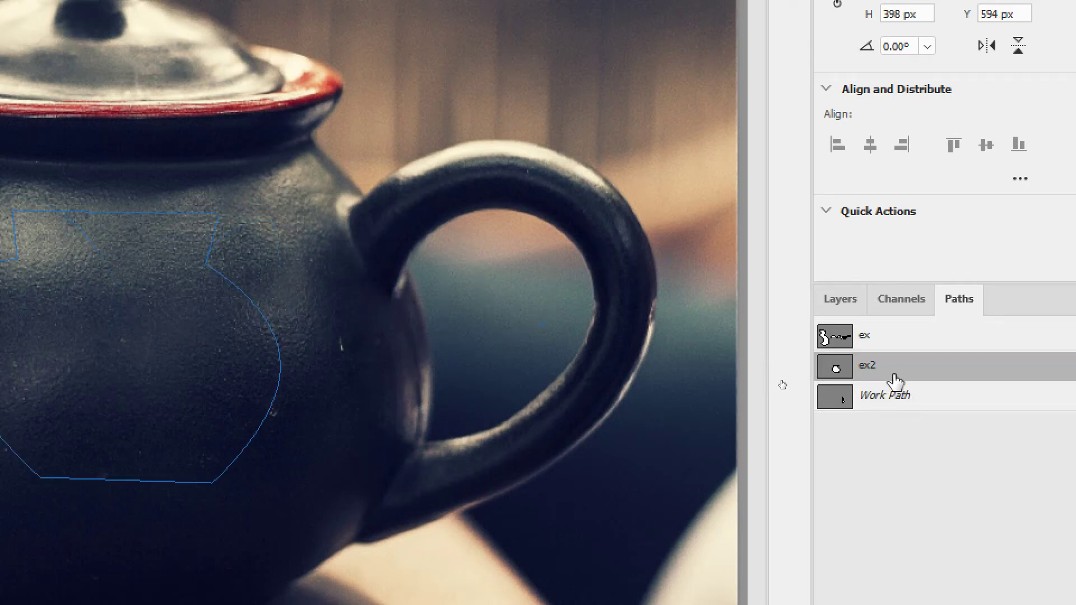
click(887, 398)
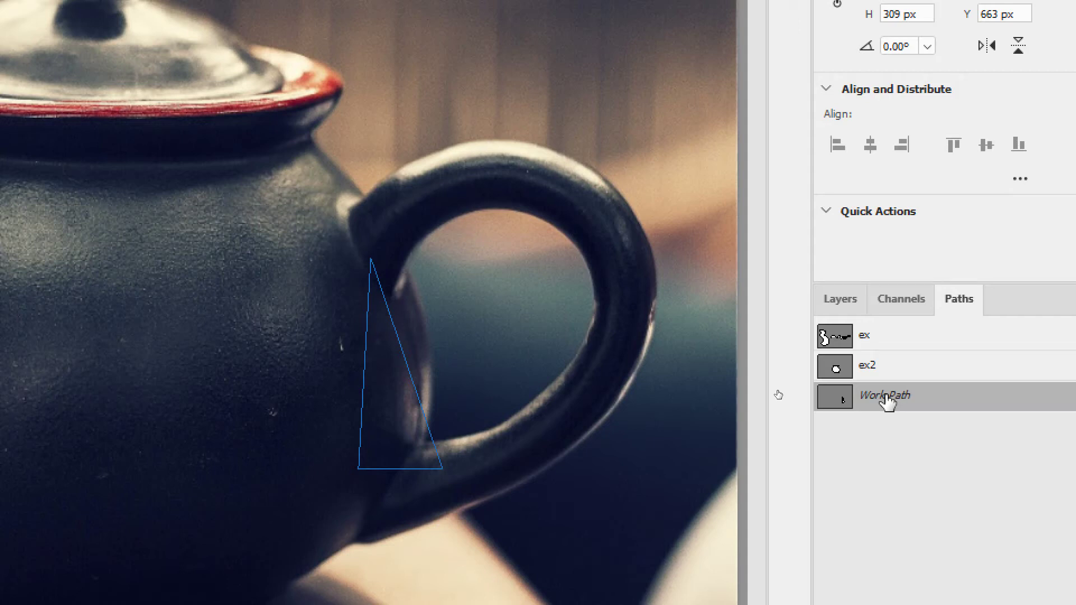
click(878, 454)
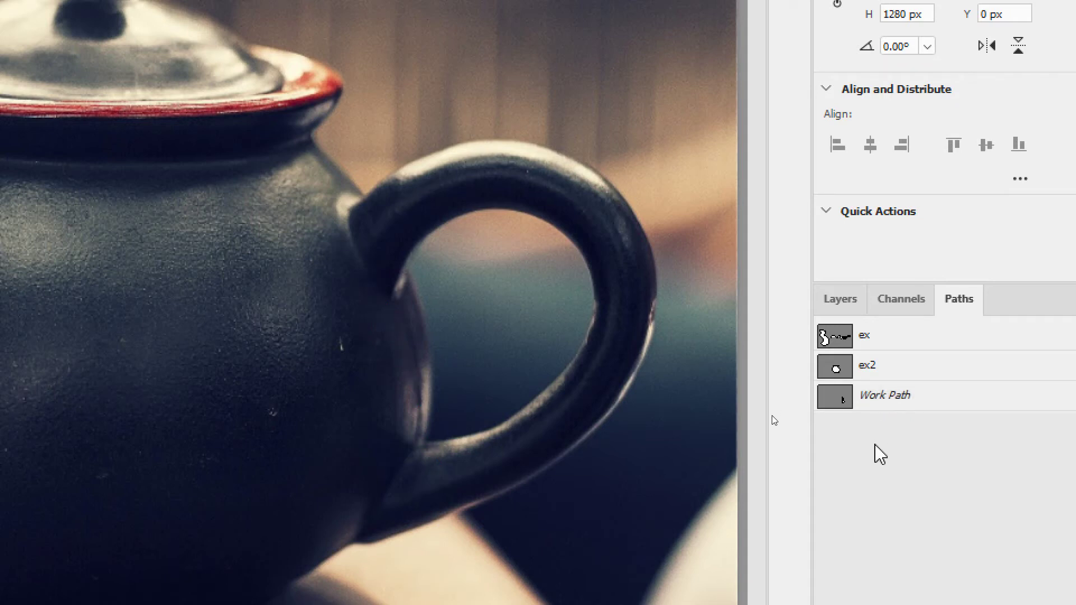
Step: Draw a new closed four-sided path with straight segments spanning the lid and the background above the handle
click(283, 188)
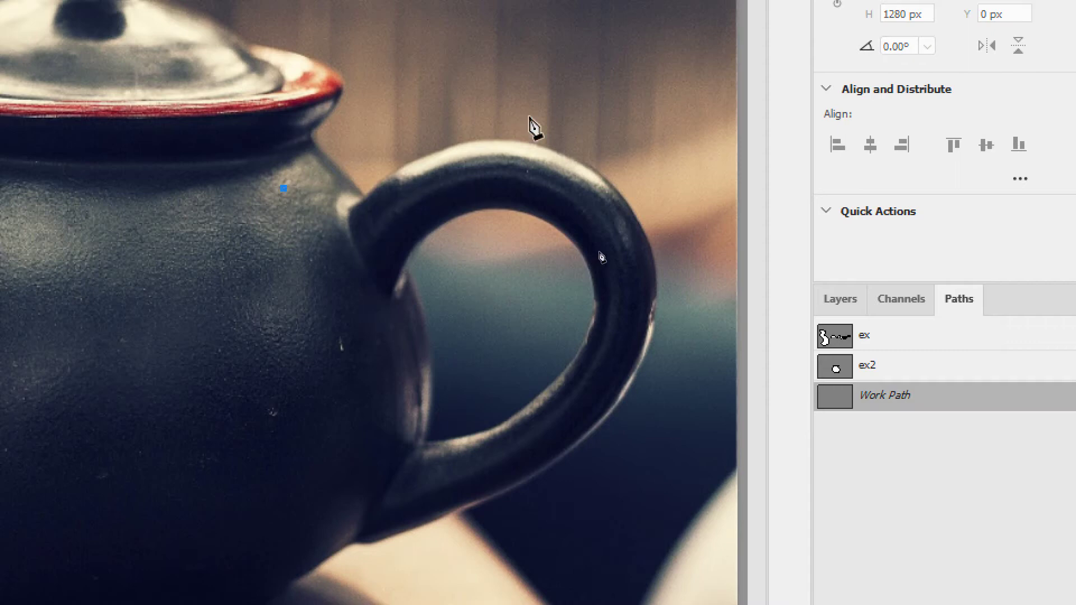
click(529, 117)
click(499, 21)
click(288, 60)
click(284, 241)
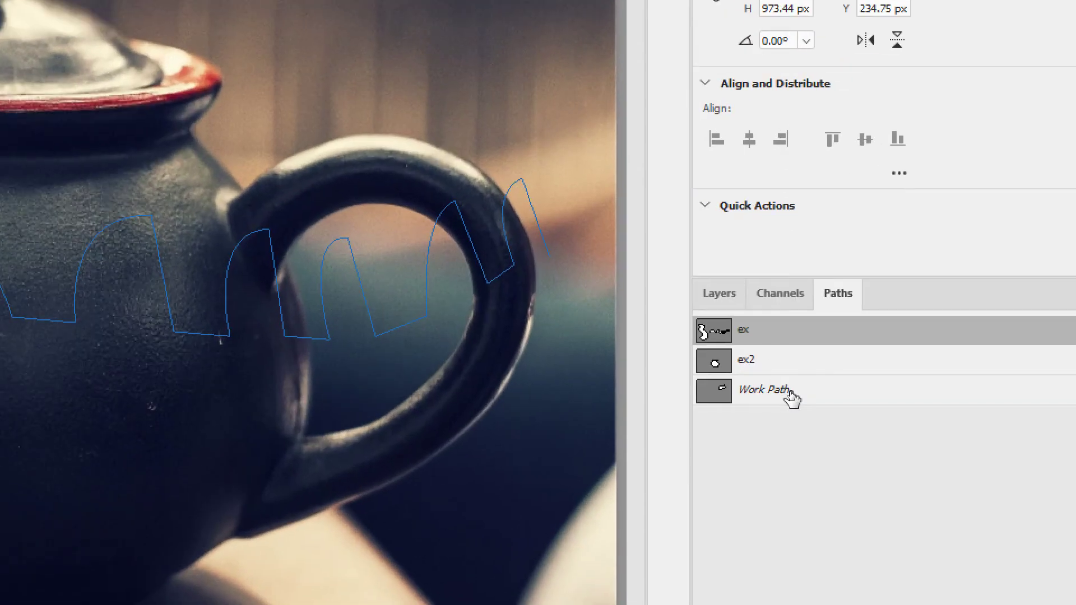
Step: Deselect all paths and check the path operation options, keeping Combine Shapes
click(795, 448)
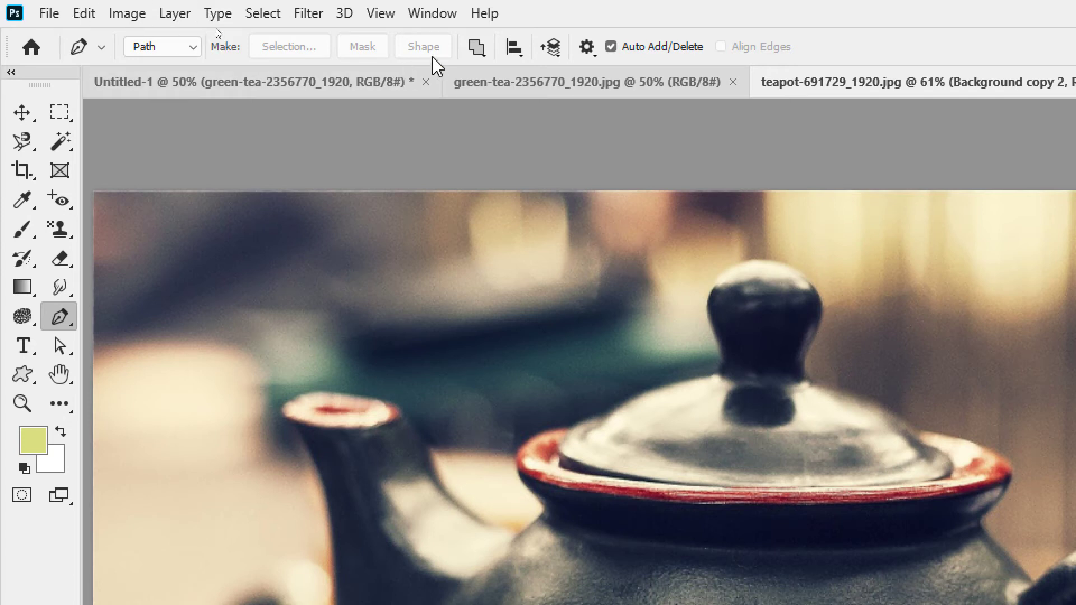
click(475, 48)
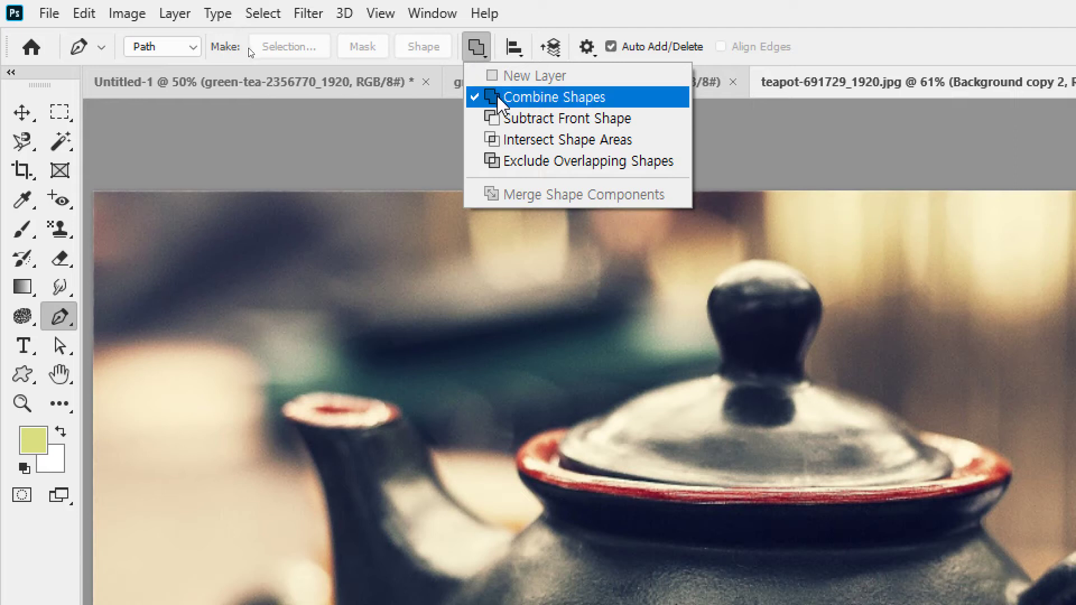
click(573, 10)
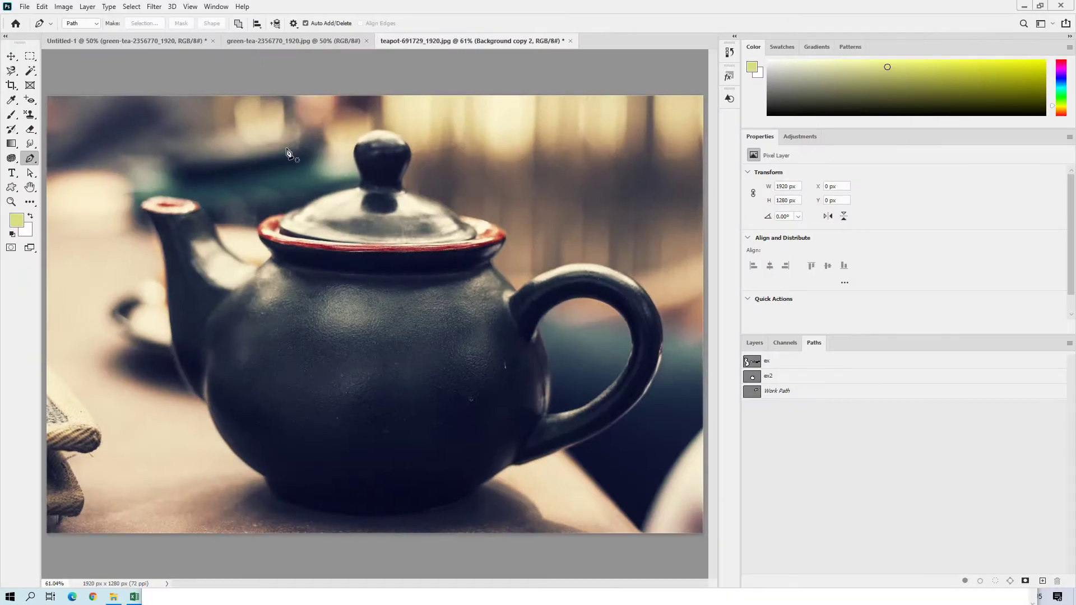
Step: Start the teapot outline at the neck below the rim and trace the handle-side rim up to the lid's edge
key(Tab)
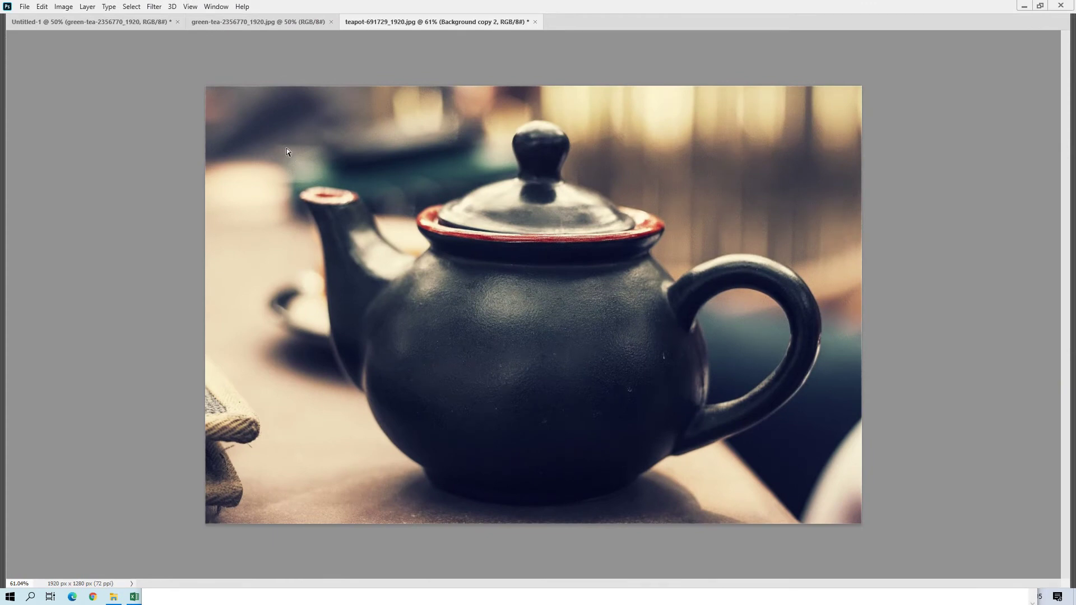
key(ctrl+1)
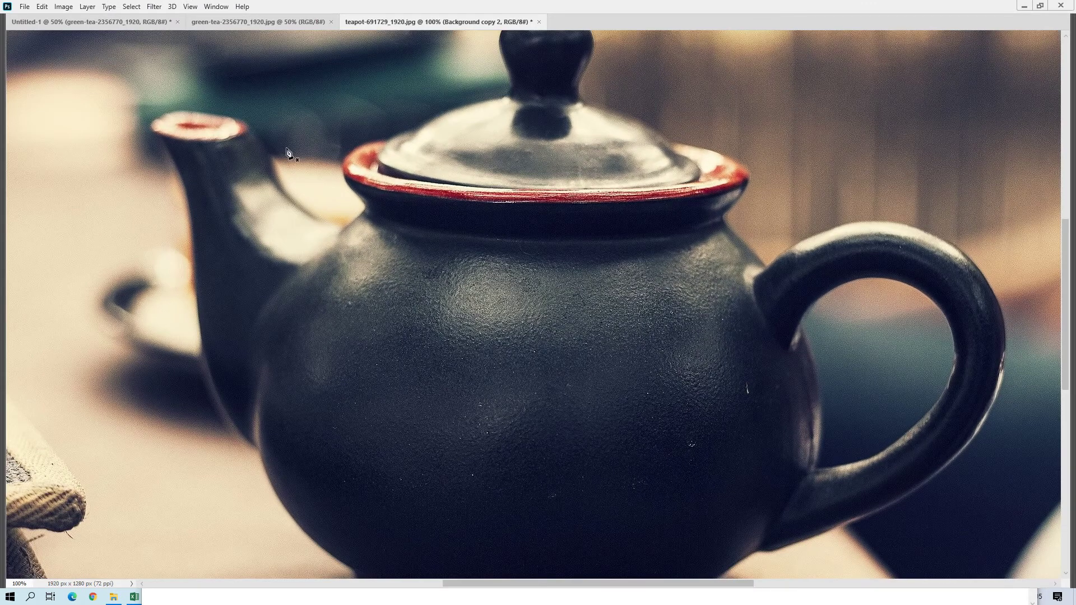
drag(373, 193, 404, 300)
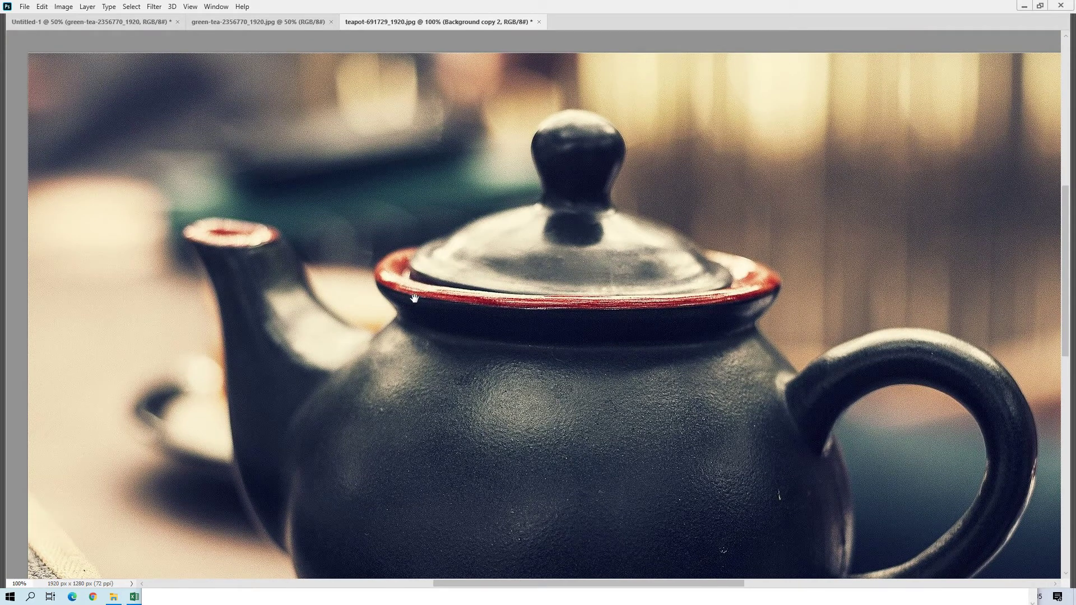
drag(414, 298, 428, 255)
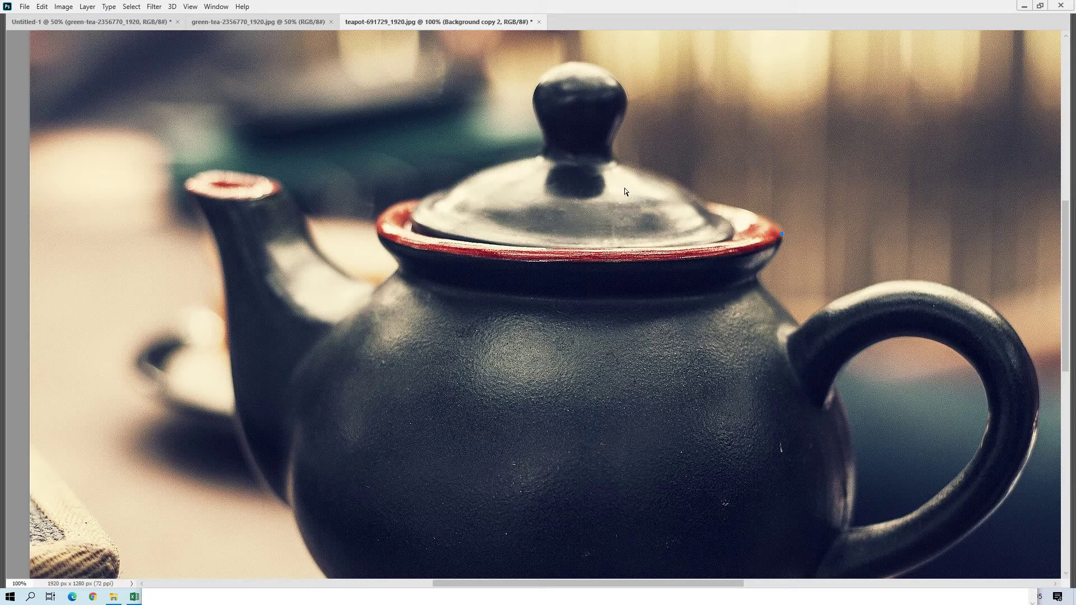
key(ctrl+plus)
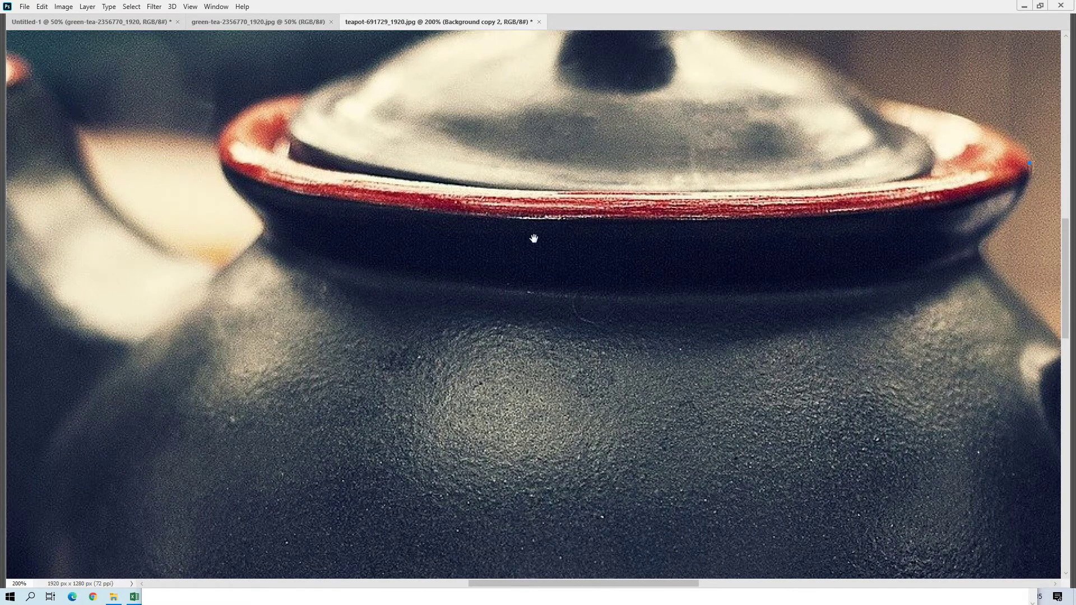
drag(533, 237, 469, 394)
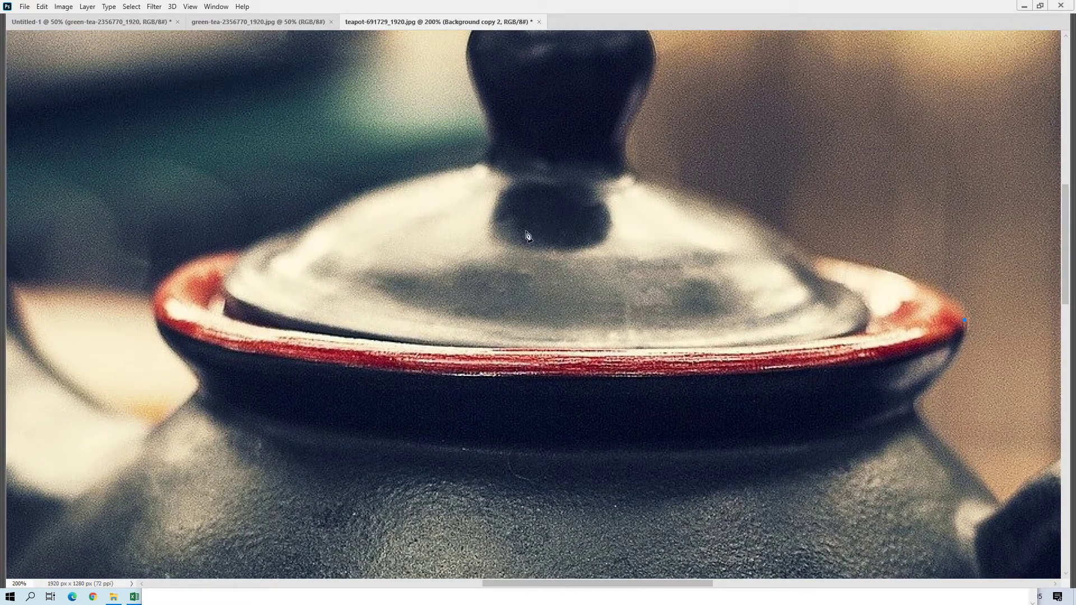
drag(535, 241, 428, 241)
key(ctrl+z)
key(ctrl+z)
click(913, 408)
drag(965, 324, 962, 307)
click(819, 258)
Step: Continue the outline along the lid's handle-side slope to the knob's base and up that side of the knob
drag(638, 179, 624, 173)
key(ctrl+z)
drag(626, 162, 621, 141)
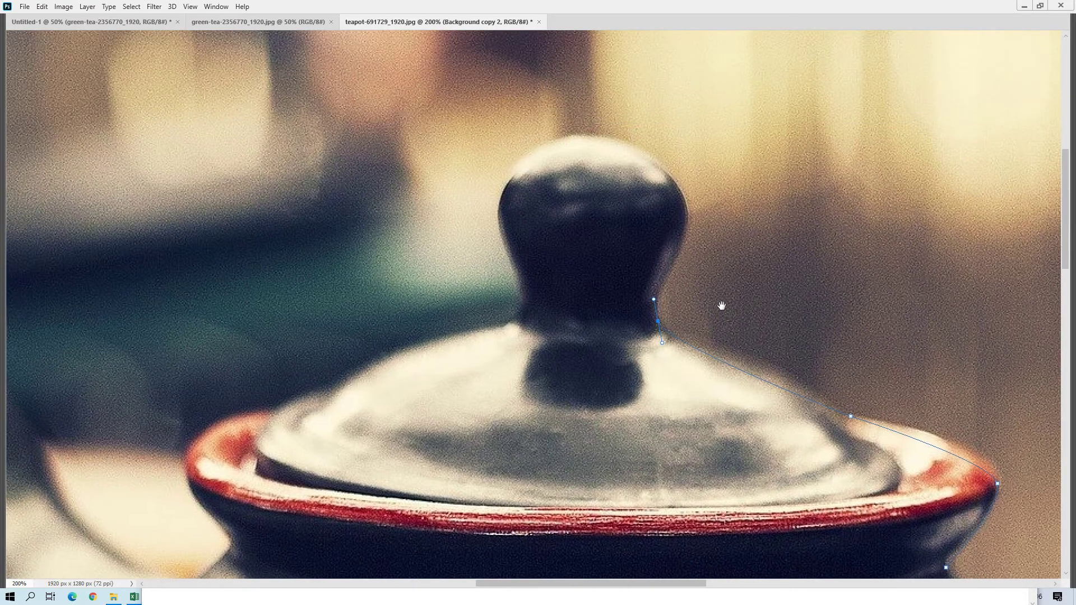
drag(689, 147, 720, 305)
drag(688, 219, 688, 187)
Step: Trace the outline over the knob's top and down its spout-side edge to the knob's base with curved segments
click(593, 136)
drag(593, 136, 536, 137)
drag(498, 216, 495, 255)
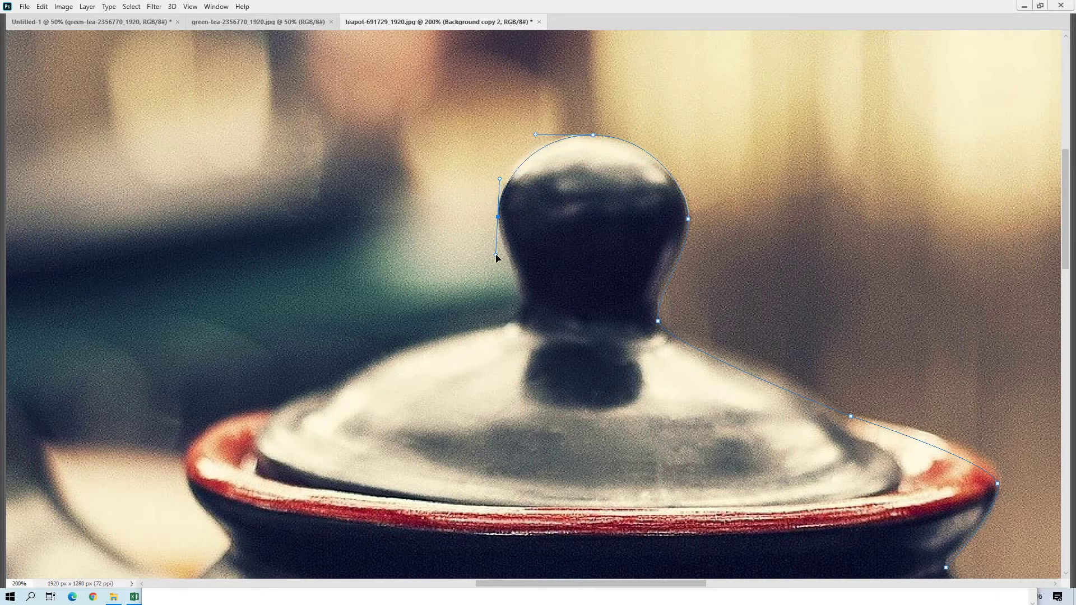
click(515, 317)
drag(515, 318, 507, 339)
key(ctrl+plus)
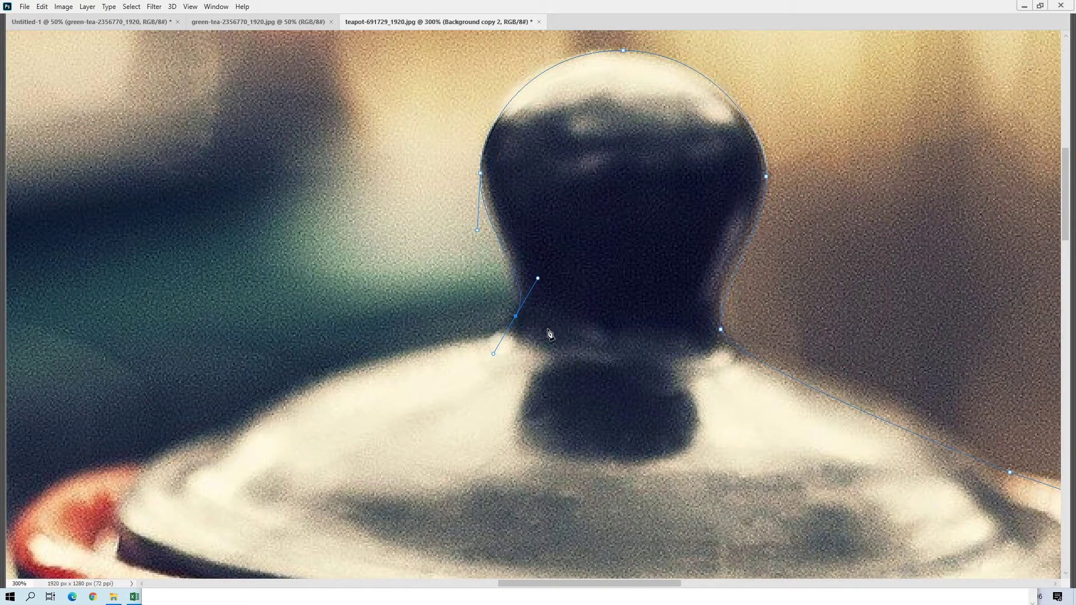
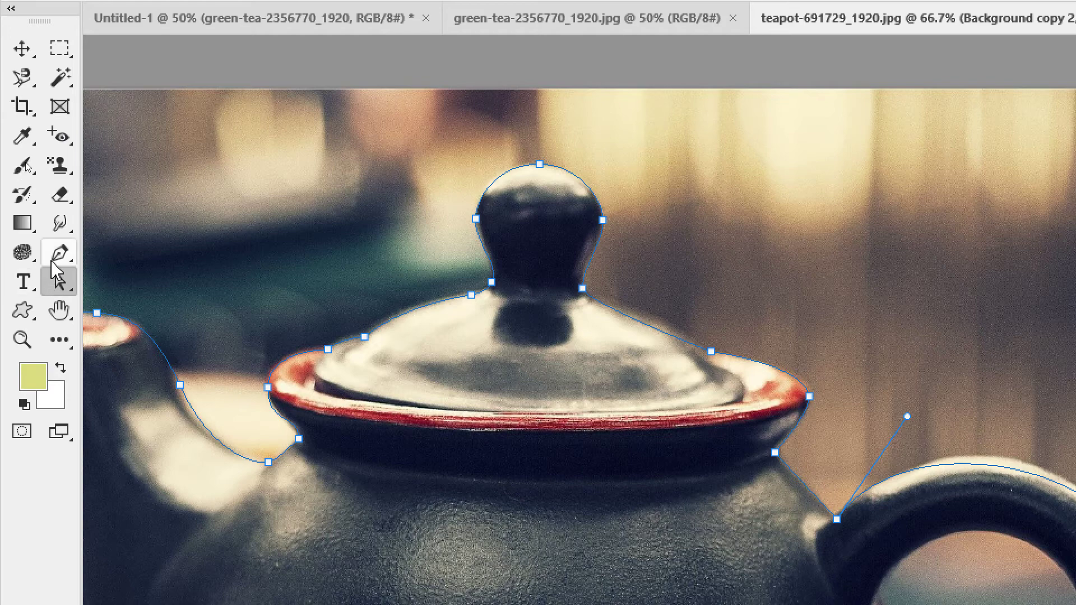
Step: Add an anchor point with the Pen tool to the outline segment along the top of the teapot handle
click(56, 261)
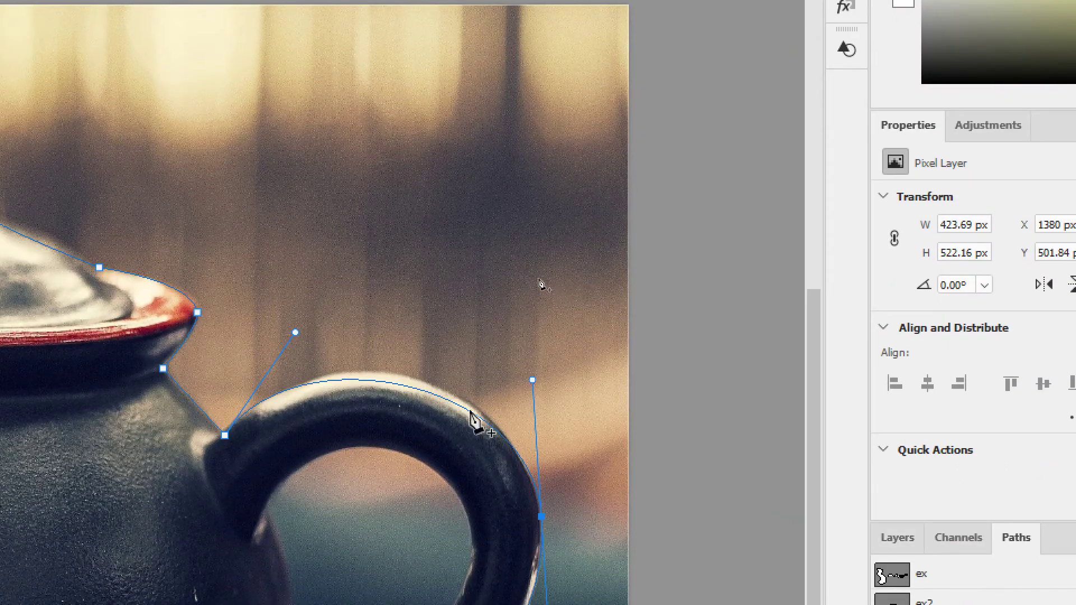
key(ctrl+plus)
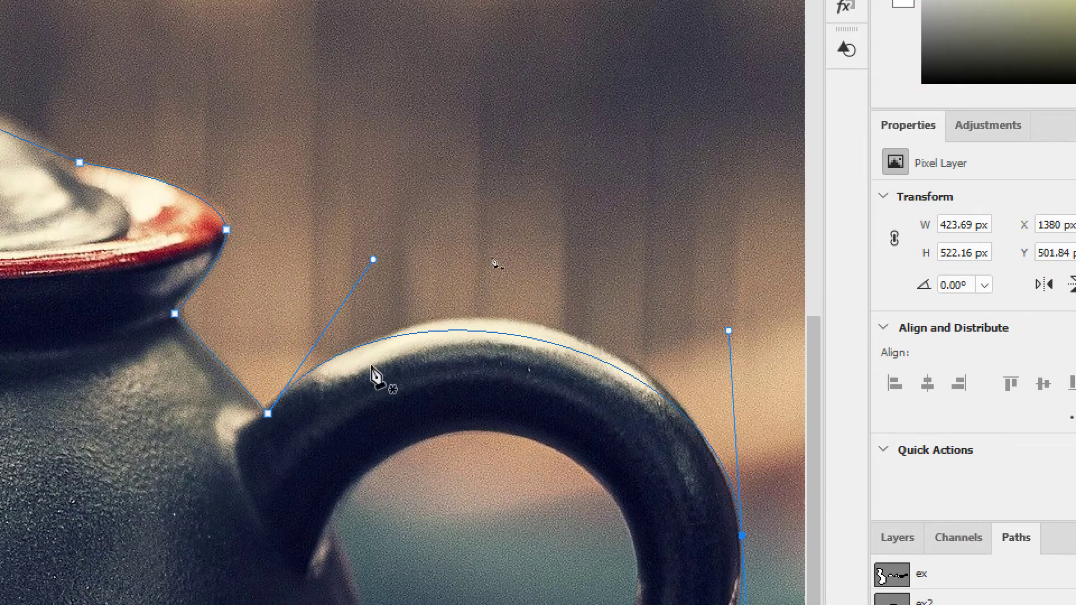
click(511, 335)
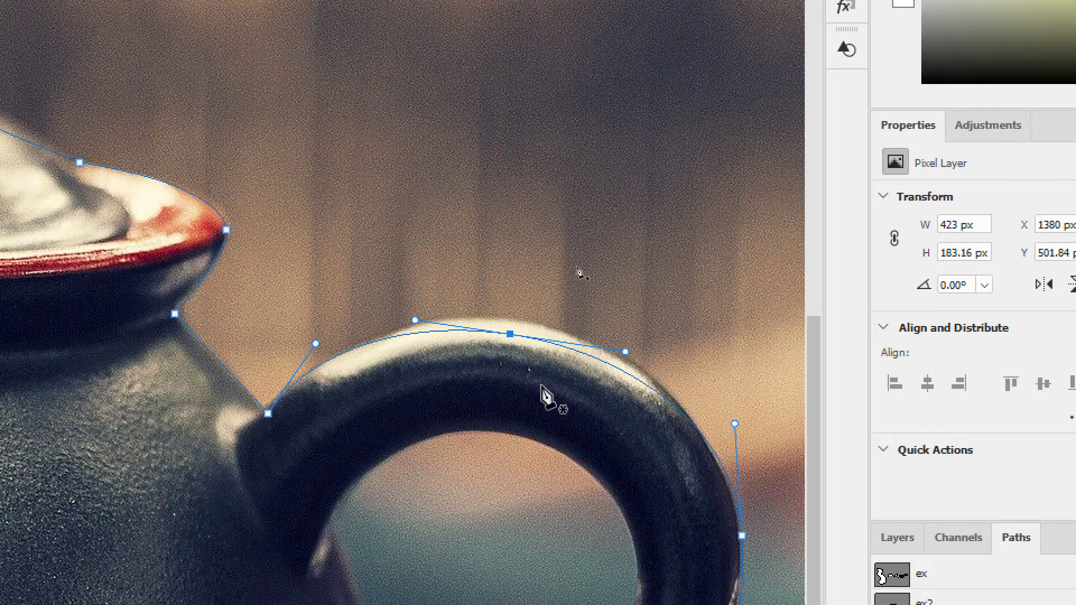
Step: Nudge the added anchor point upward until the outline follows the top edge of the teapot handle
key(Up)
key(Up)
key(Up)
key(Up)
key(Up)
key(Up)
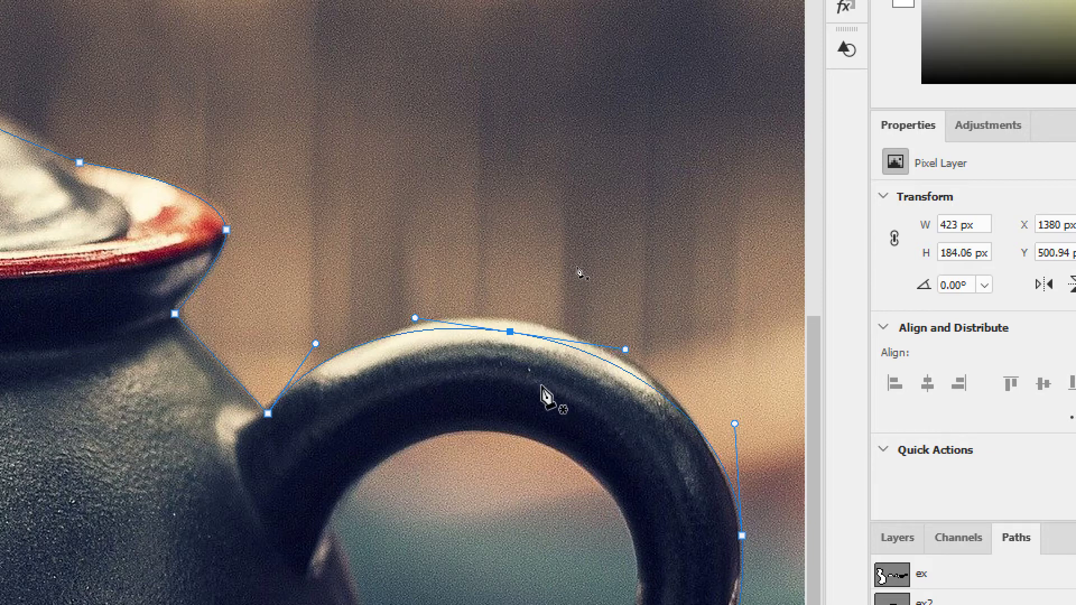
key(Up)
key(Up)
key(Up)
key(Up)
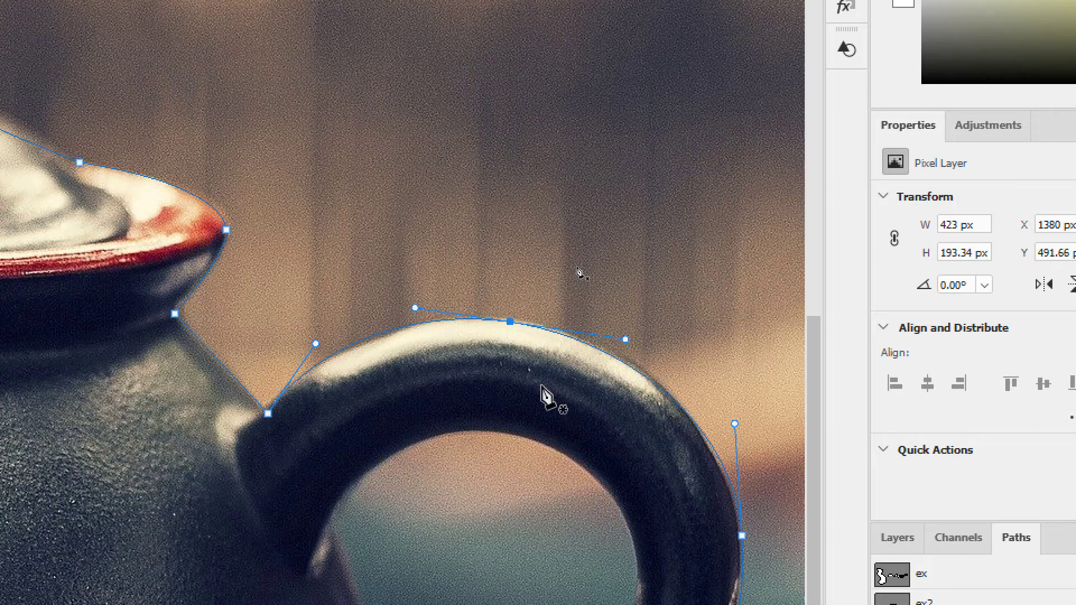
key(Down)
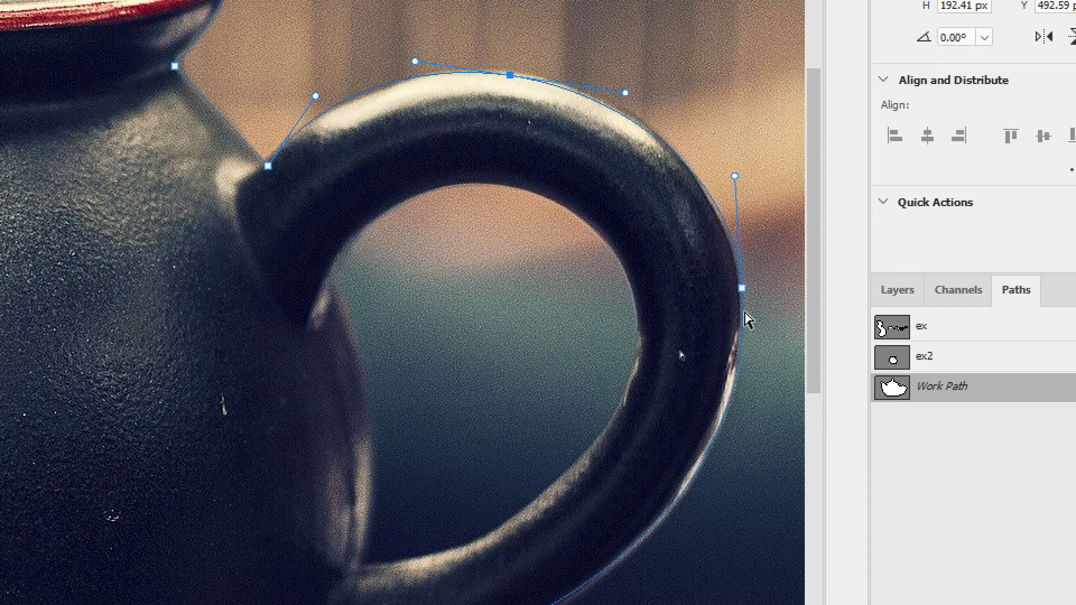
Step: Select the anchor point on the handle's outer edge and shift it slightly inward to fit the handle's contour
ctrl+click(742, 288)
alt+click(742, 289)
ctrl+click(742, 289)
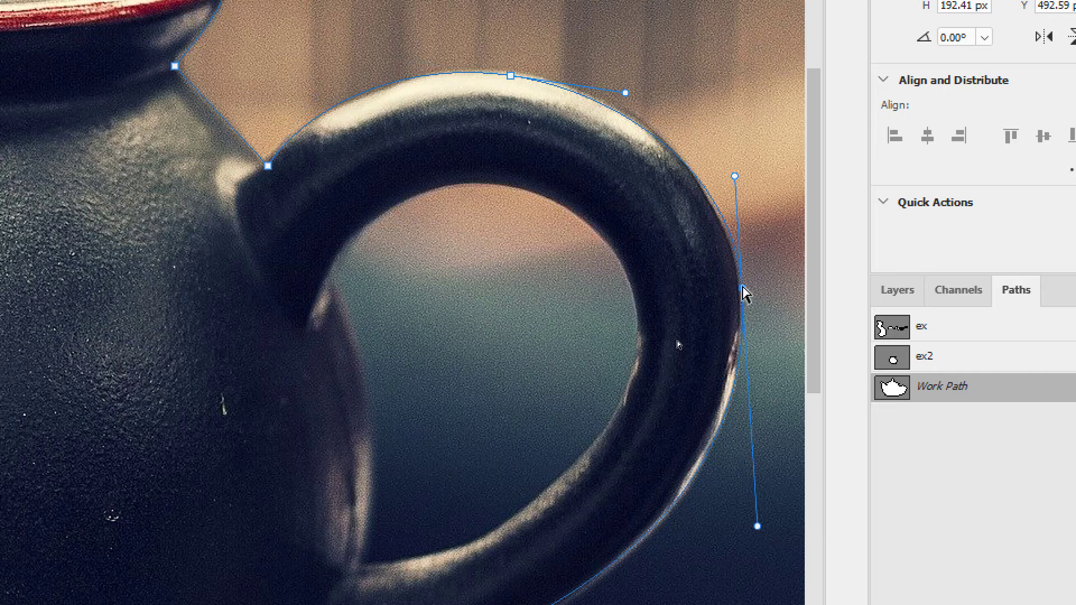
mouse_move(742, 287)
mouse_down()
mouse_move(752, 291)
mouse_move(737, 296)
mouse_up()
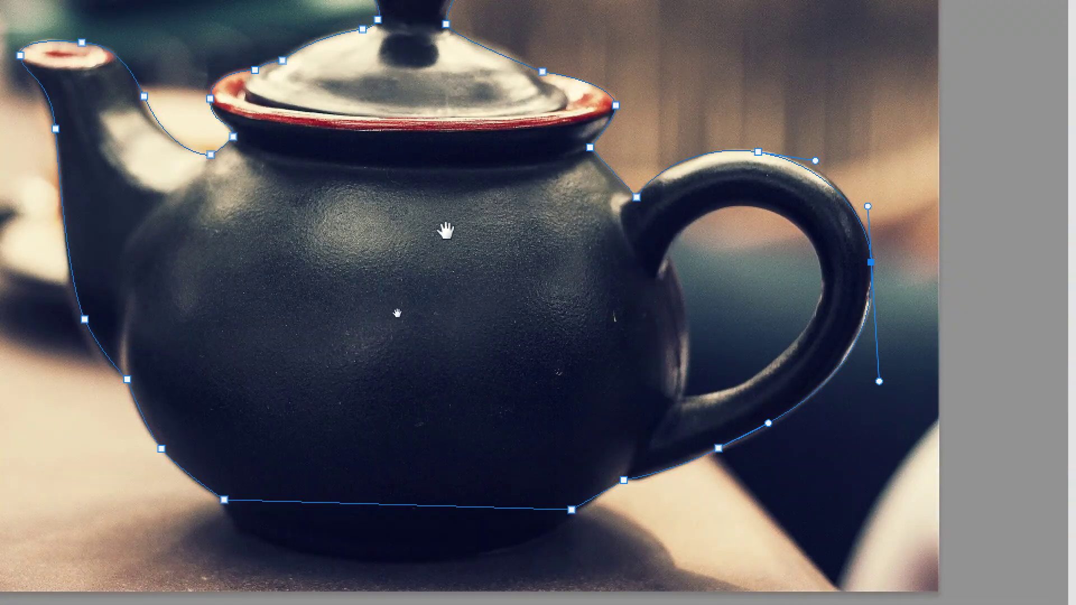
Step: Try Subtract Front Shape as the path operation for the teapot outline and return it to Combine Shapes
scroll(438, 336, up, 2)
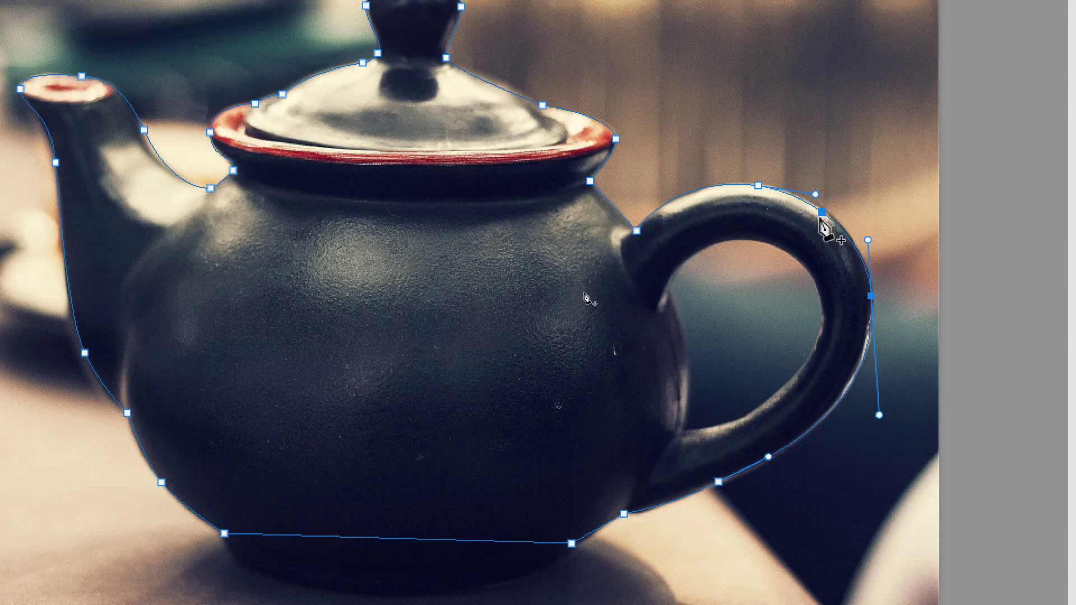
scroll(711, 78, up, 10)
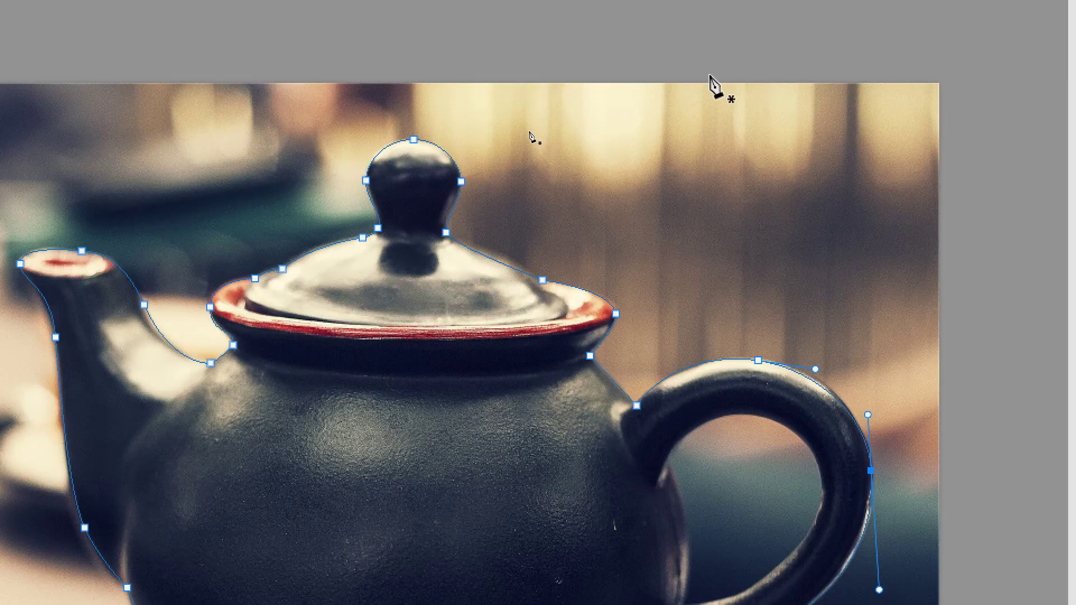
scroll(645, 67, up, 4)
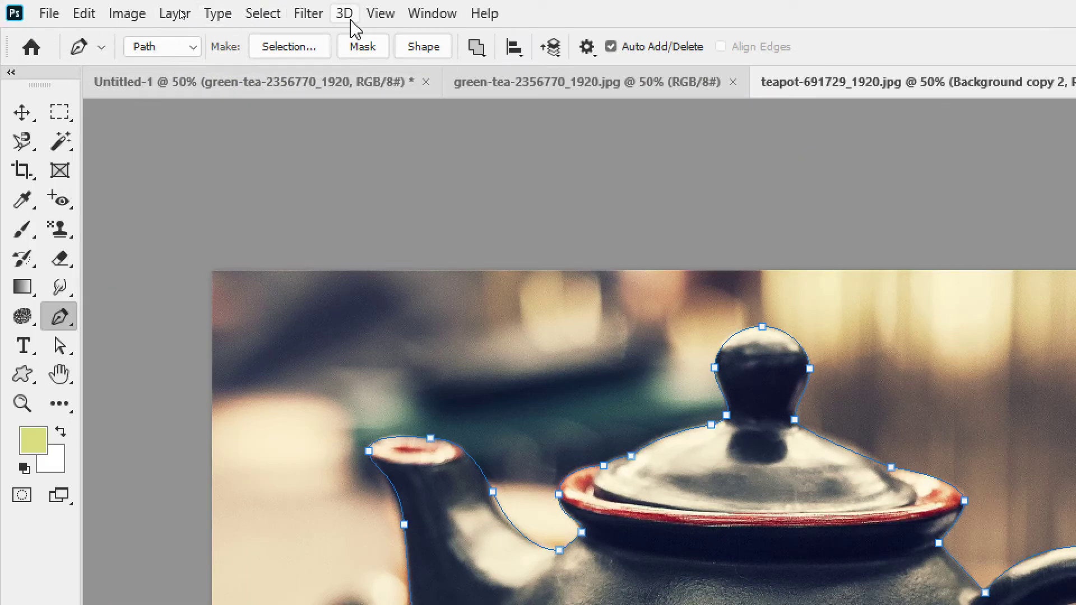
click(478, 48)
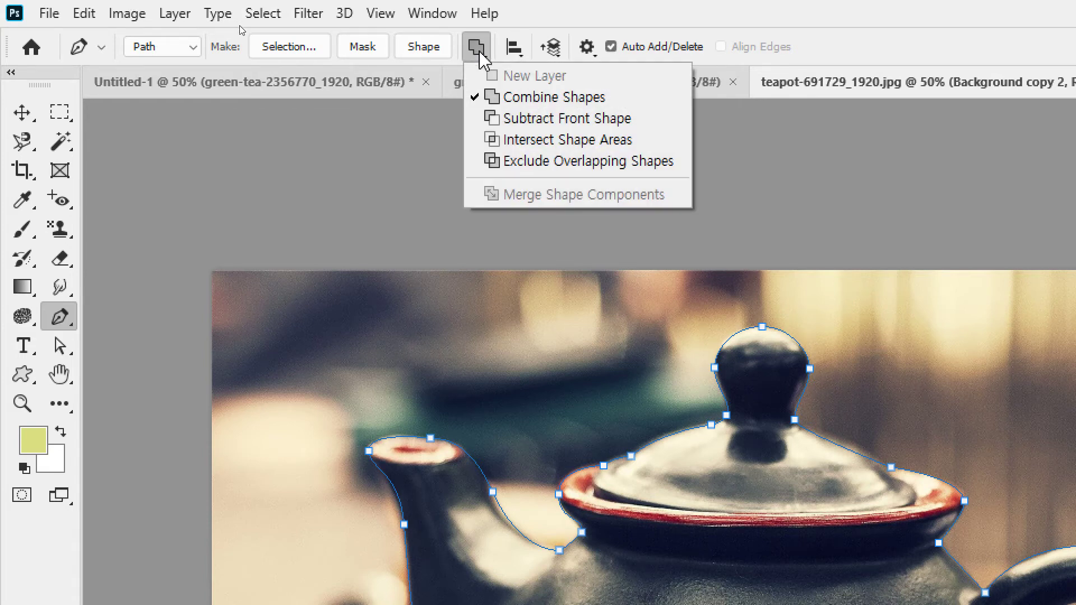
click(493, 118)
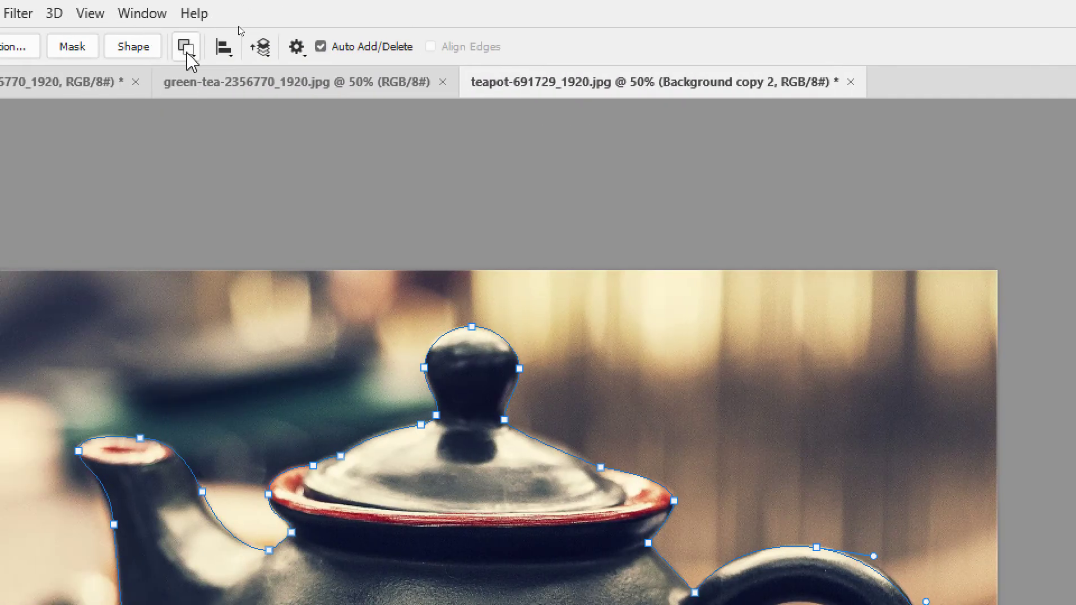
click(187, 50)
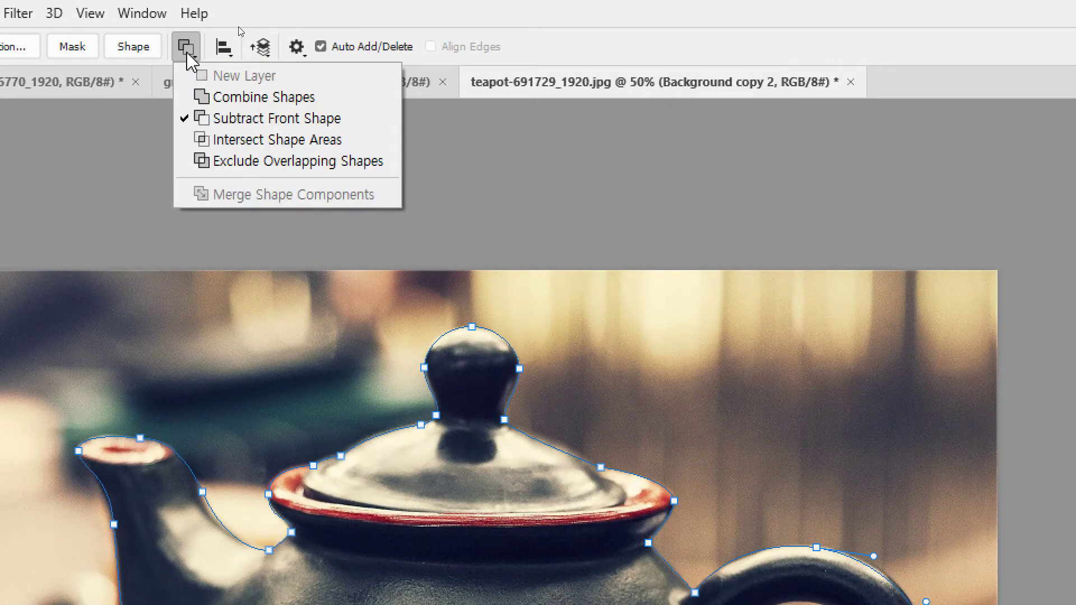
click(224, 104)
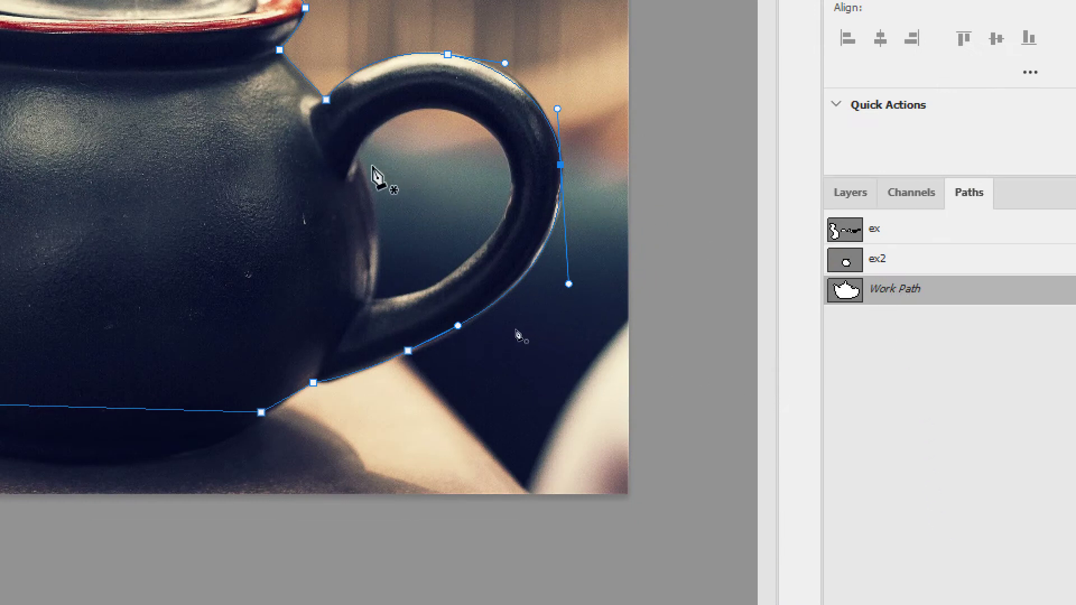
Step: Save the teapot work path under the name dojagy
key(ctrl+plus)
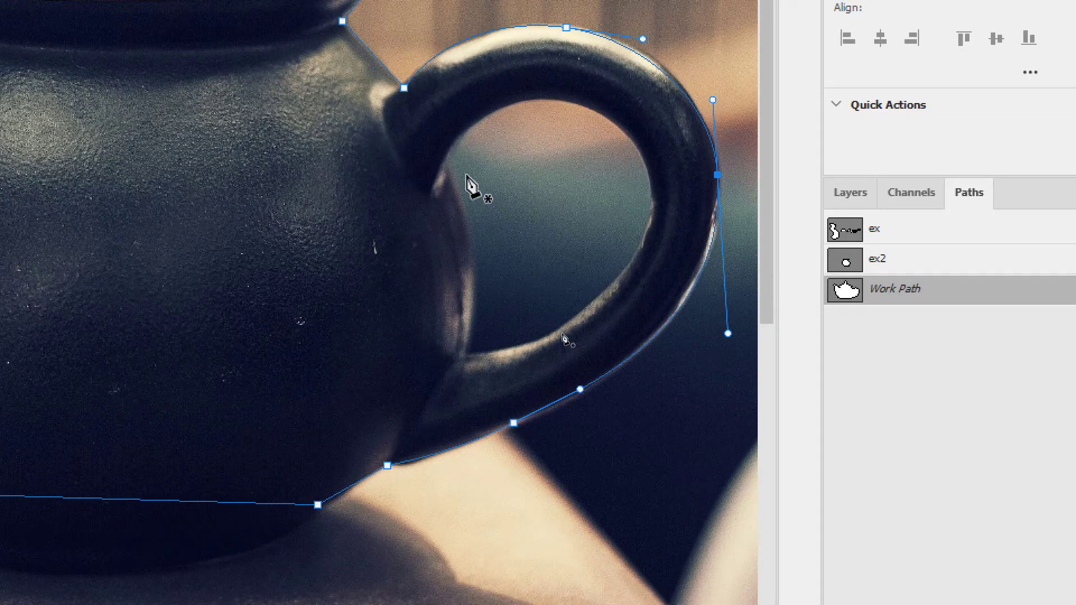
double_click(887, 295)
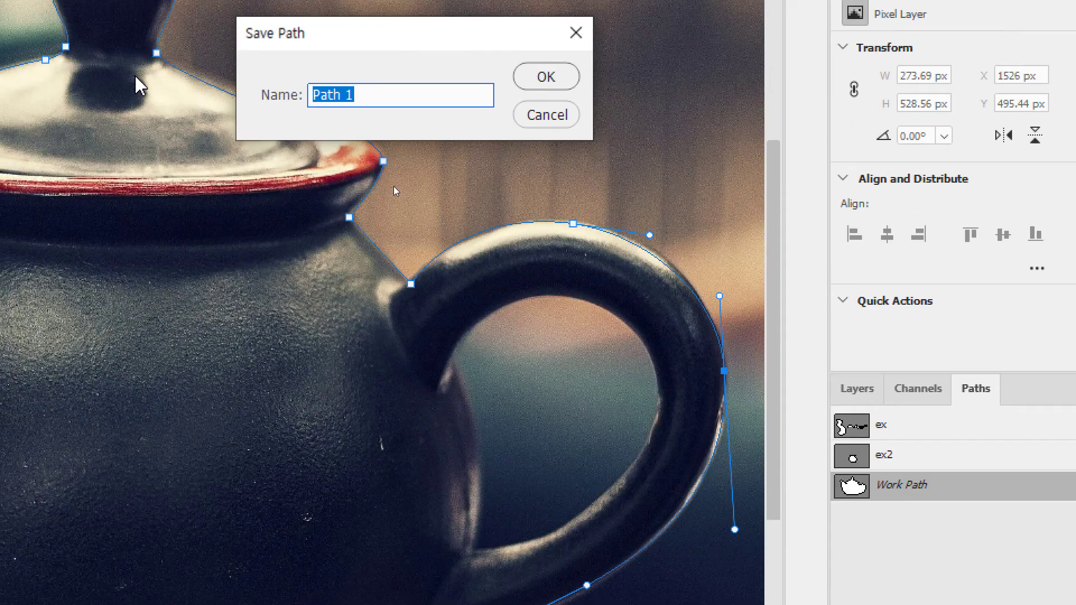
text(e)
key(BackSpace)
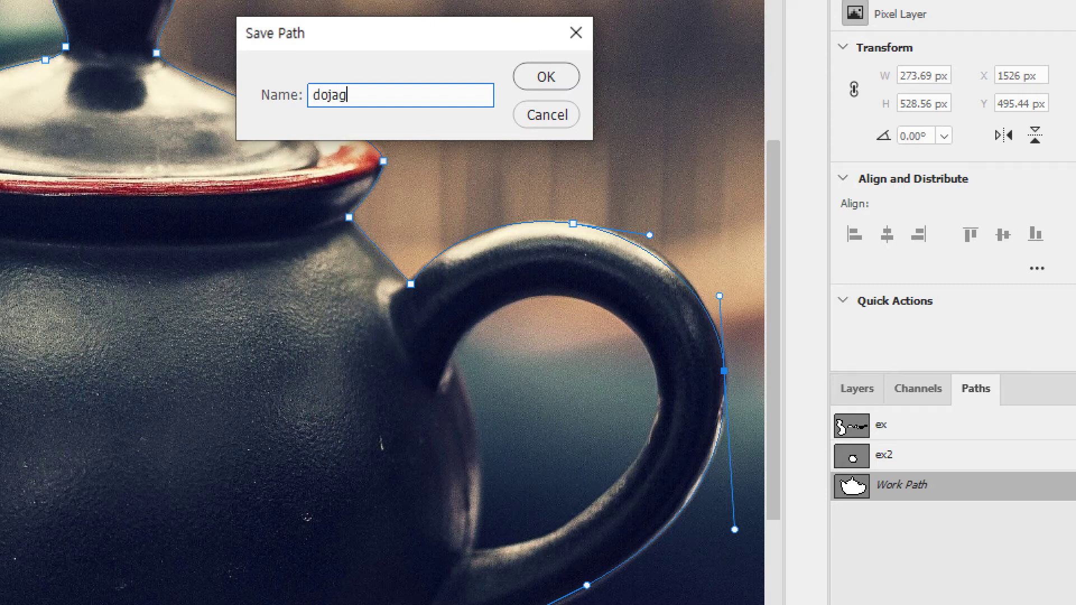
key(Return)
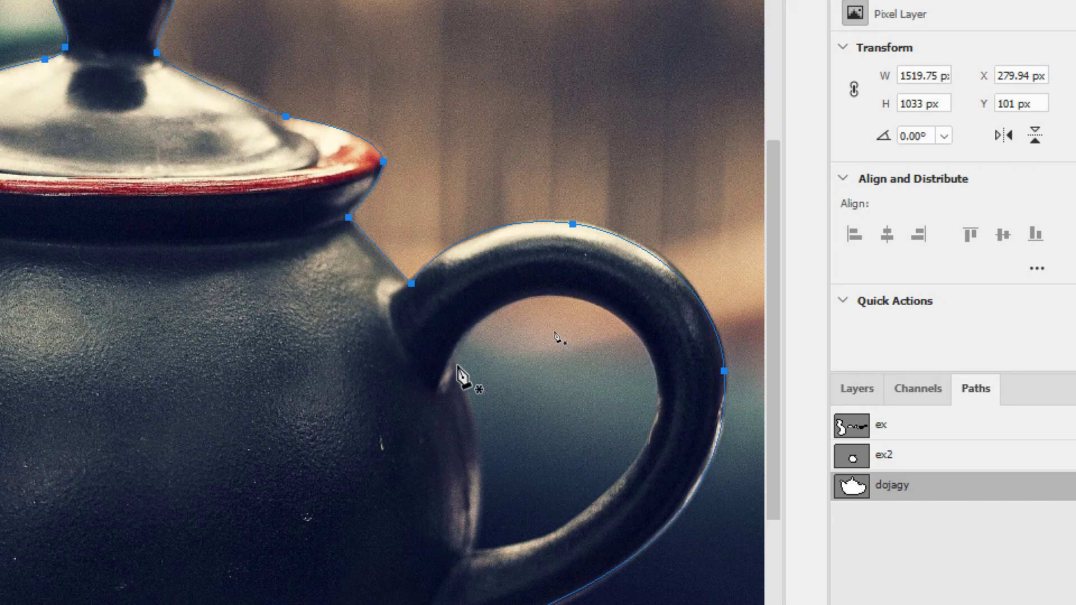
Step: Trace the opening inside the teapot handle with the Pen tool as a closed subpath of the dojagy path
drag(480, 389, 468, 281)
click(442, 238)
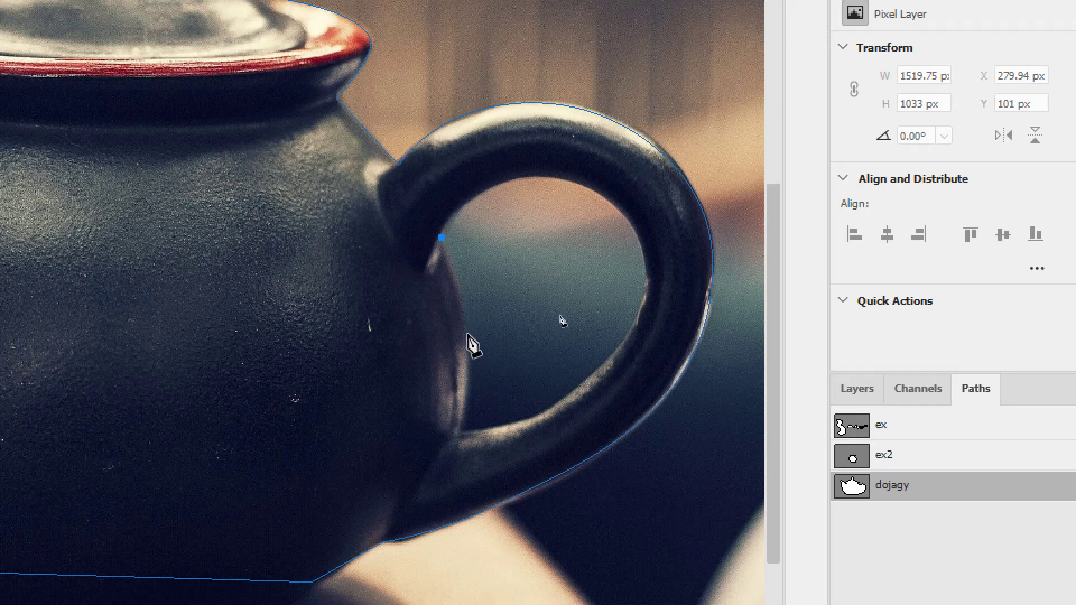
drag(466, 335, 470, 387)
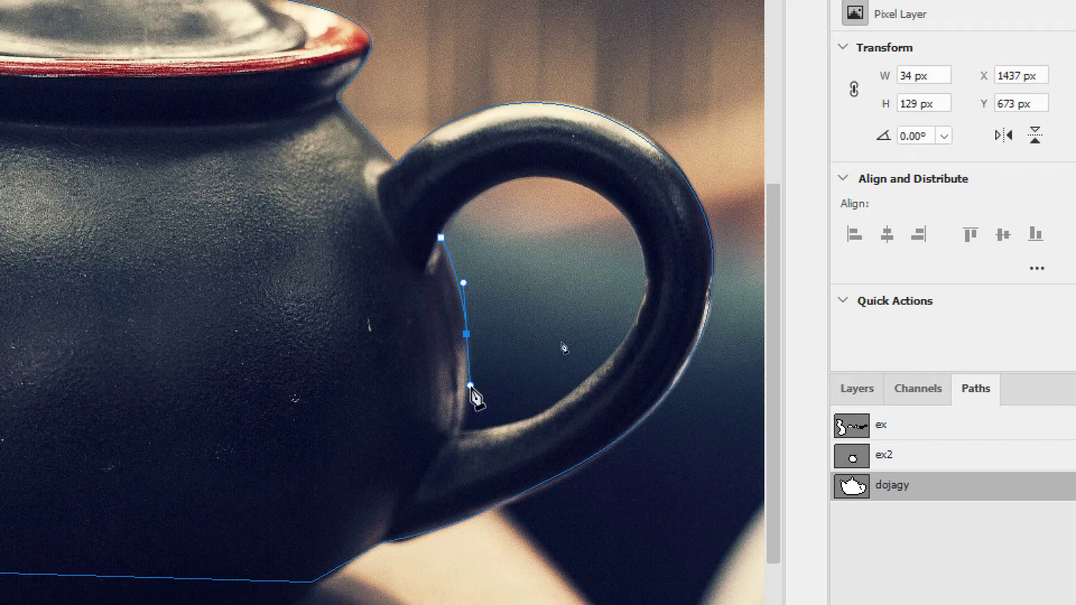
click(464, 434)
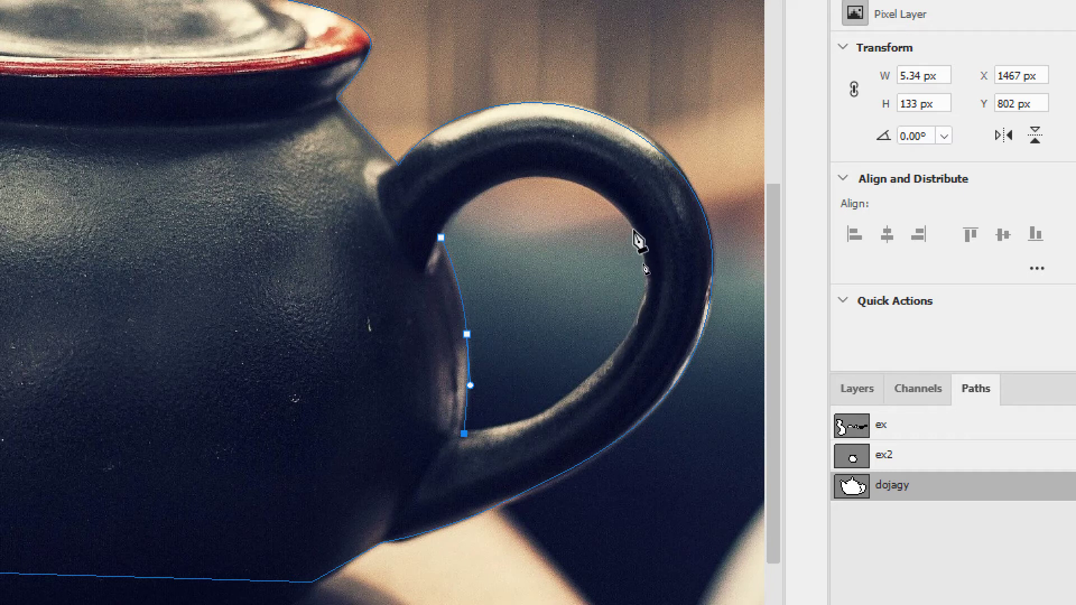
drag(633, 229, 571, 69)
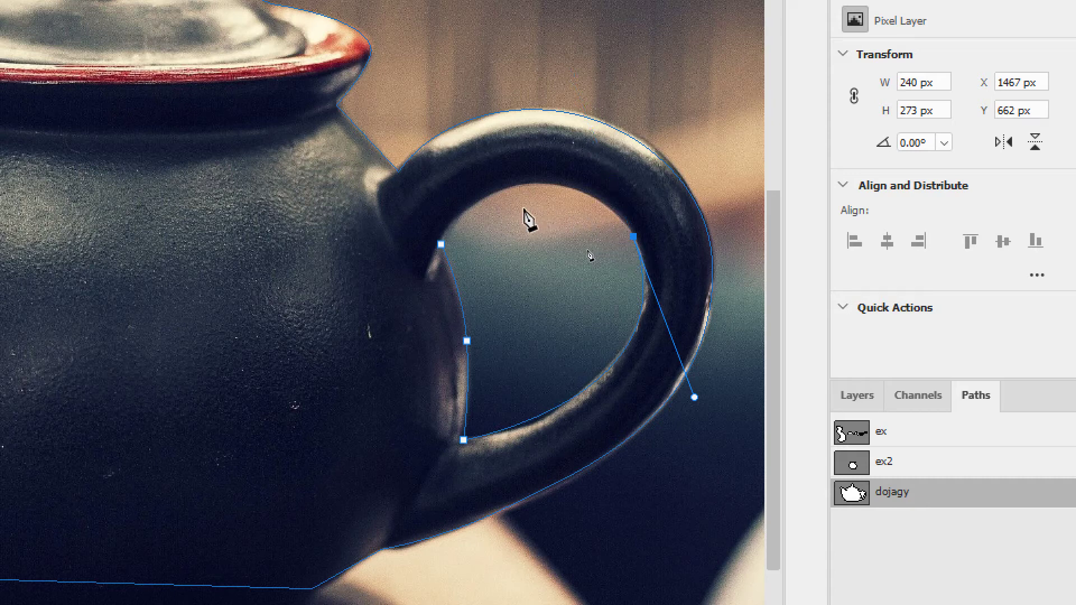
drag(535, 185, 468, 190)
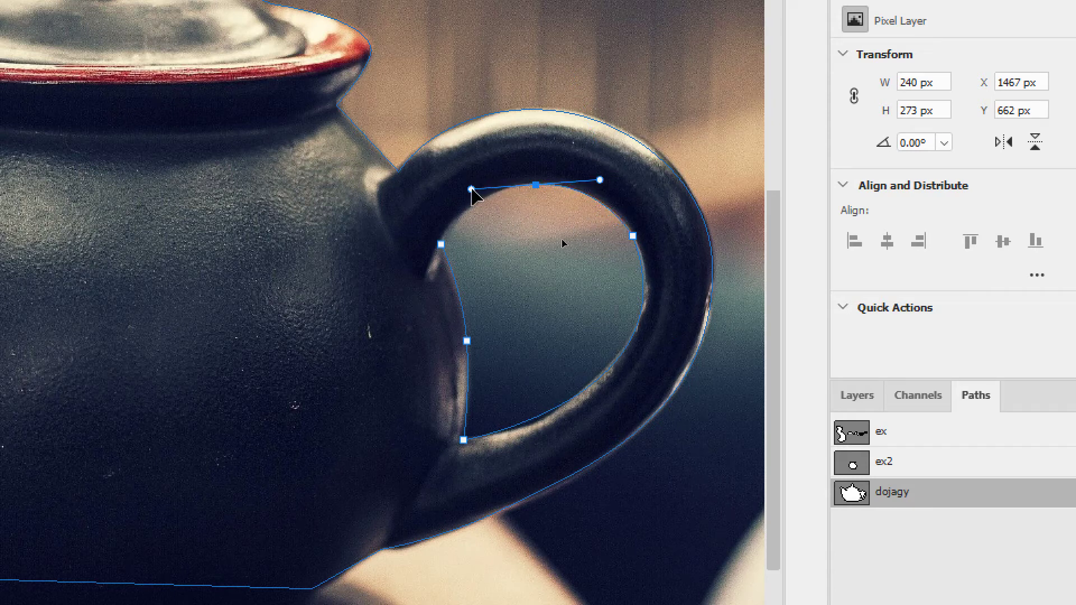
click(443, 245)
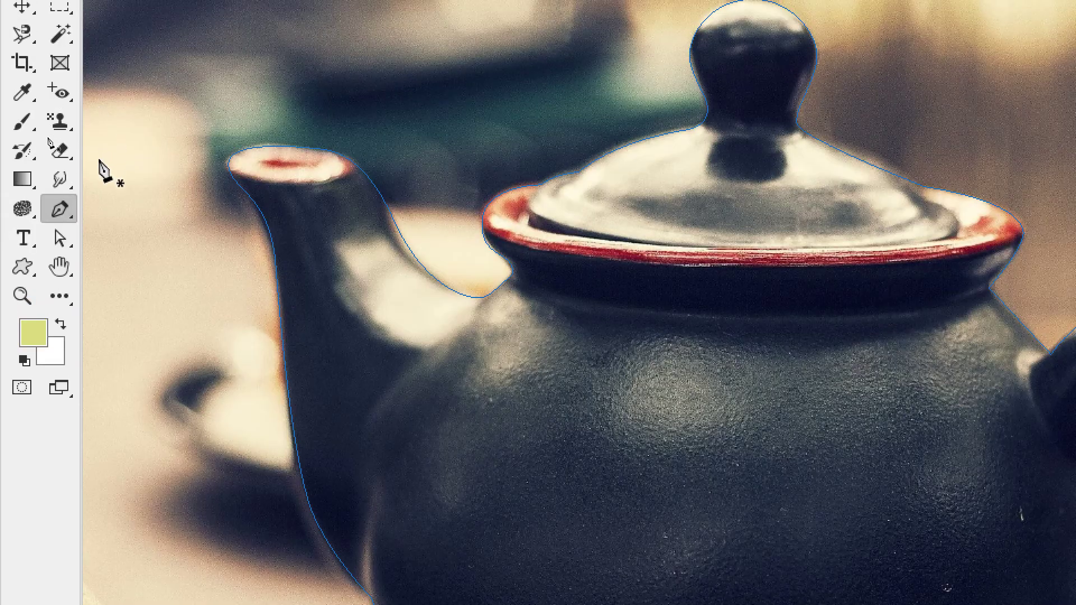
Step: Select the subpath of the handle opening and set its path operation to Subtract Front Shape
click(72, 236)
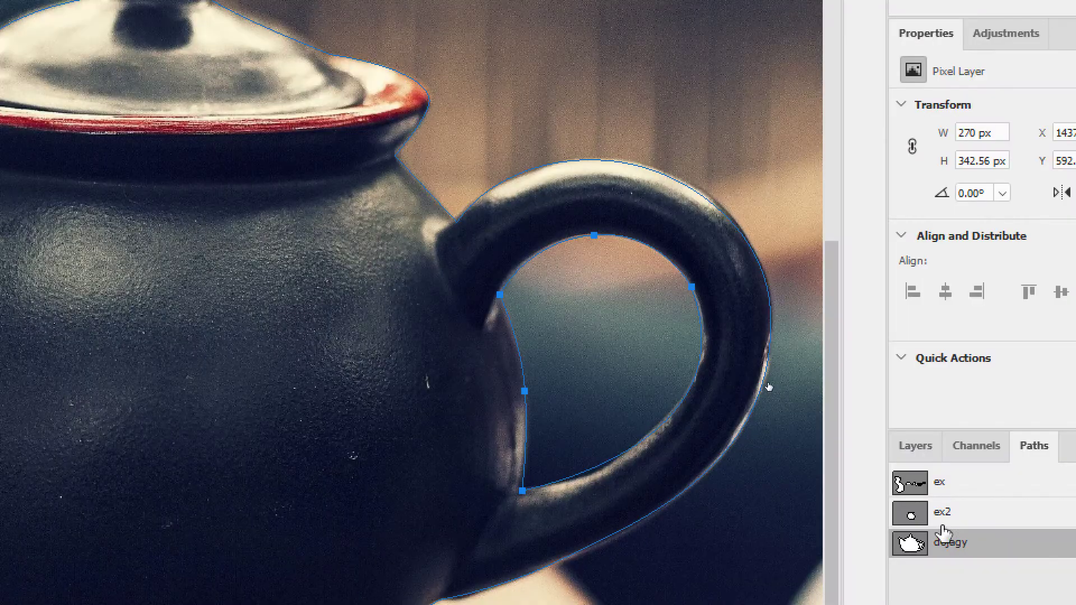
drag(422, 268, 568, 414)
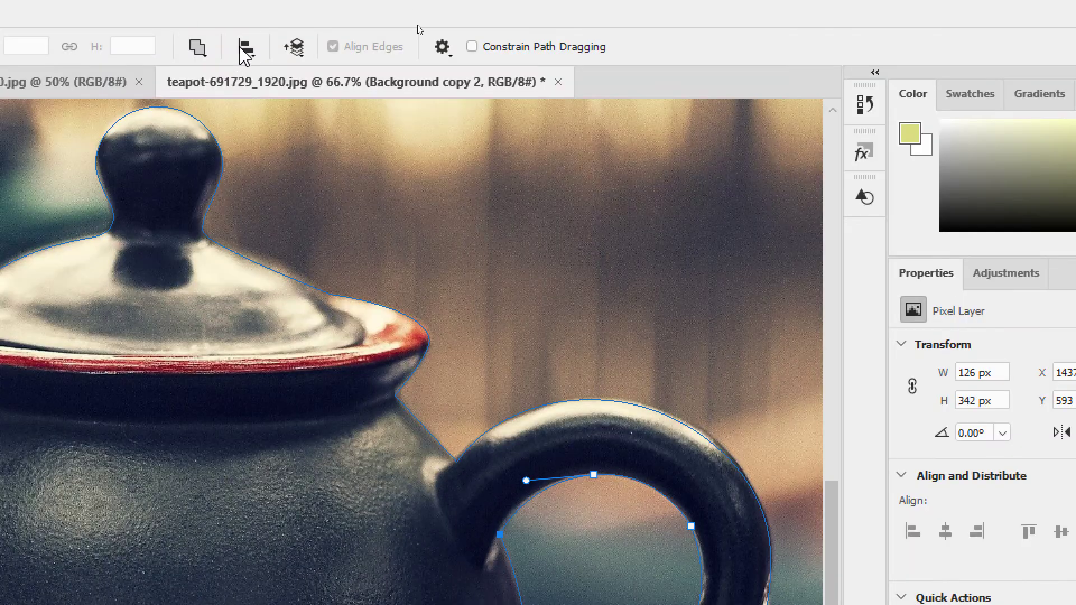
click(197, 47)
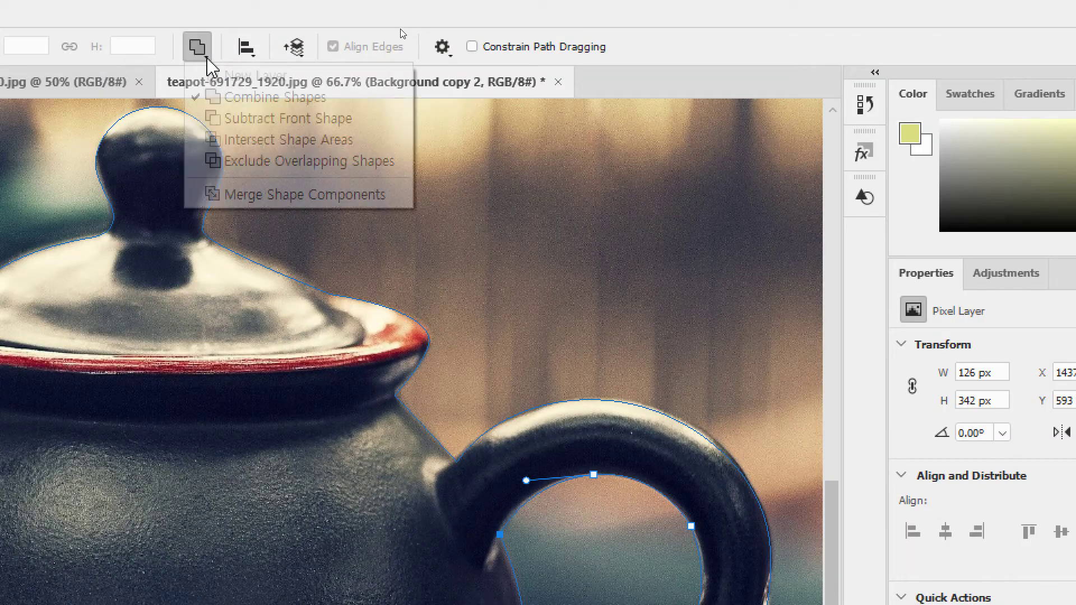
click(218, 118)
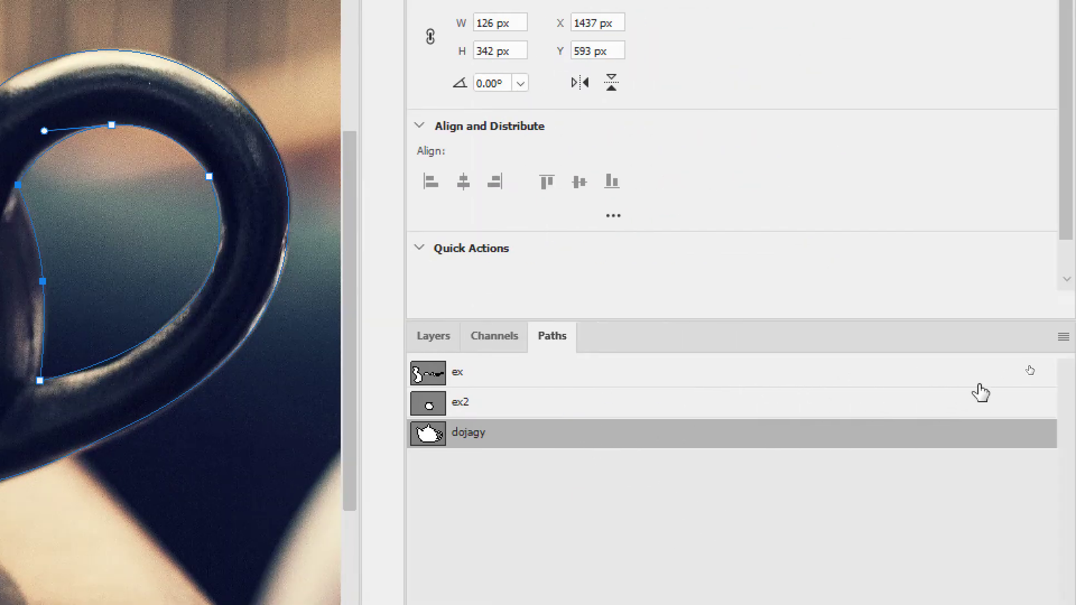
Step: Set the thumbnails of the saved paths to the largest size
click(1062, 338)
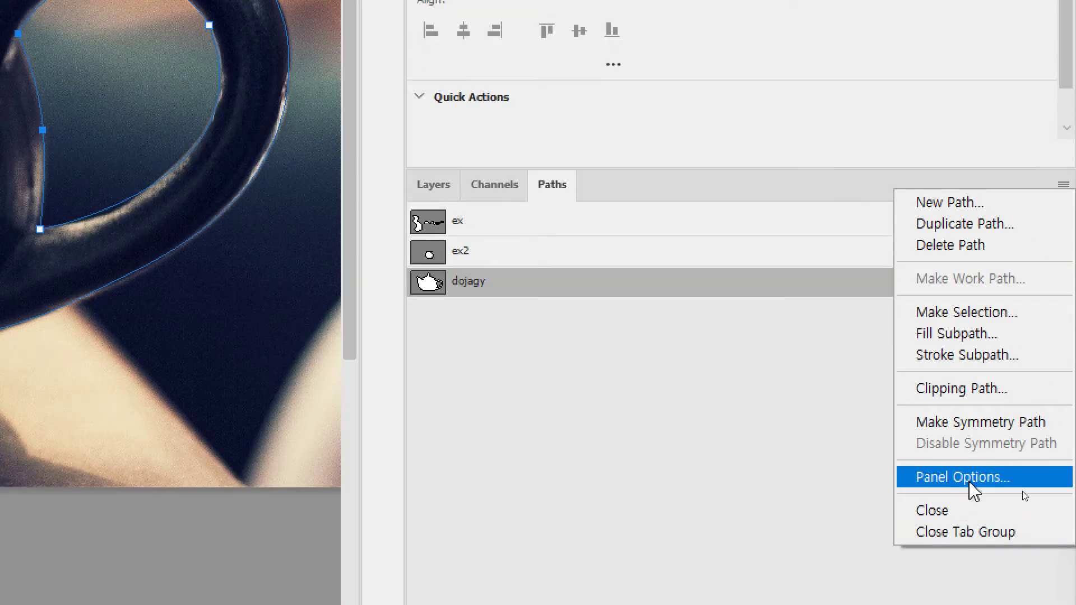
click(973, 491)
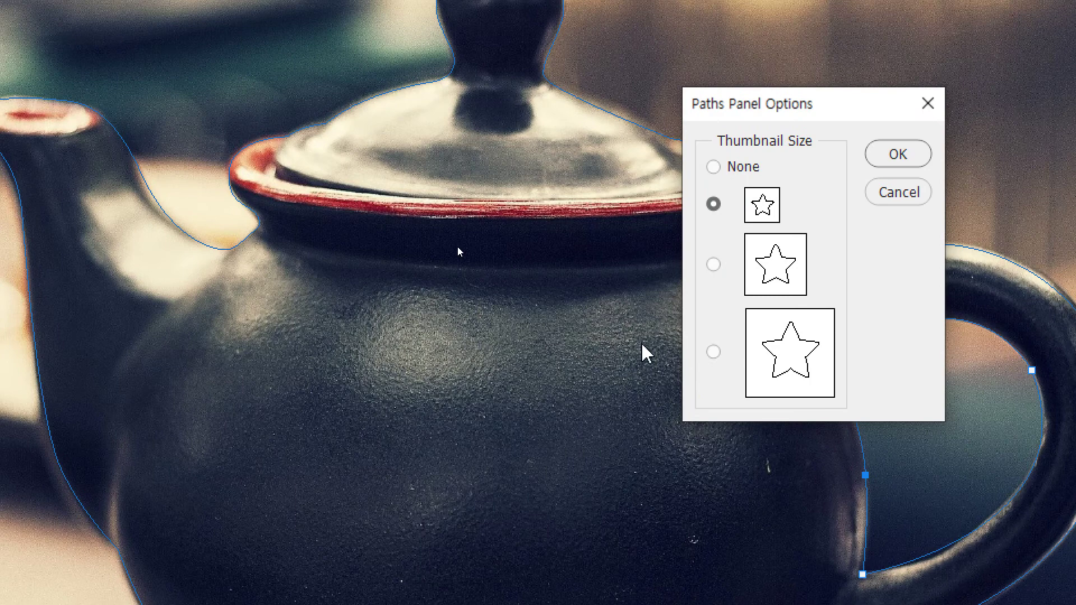
click(713, 352)
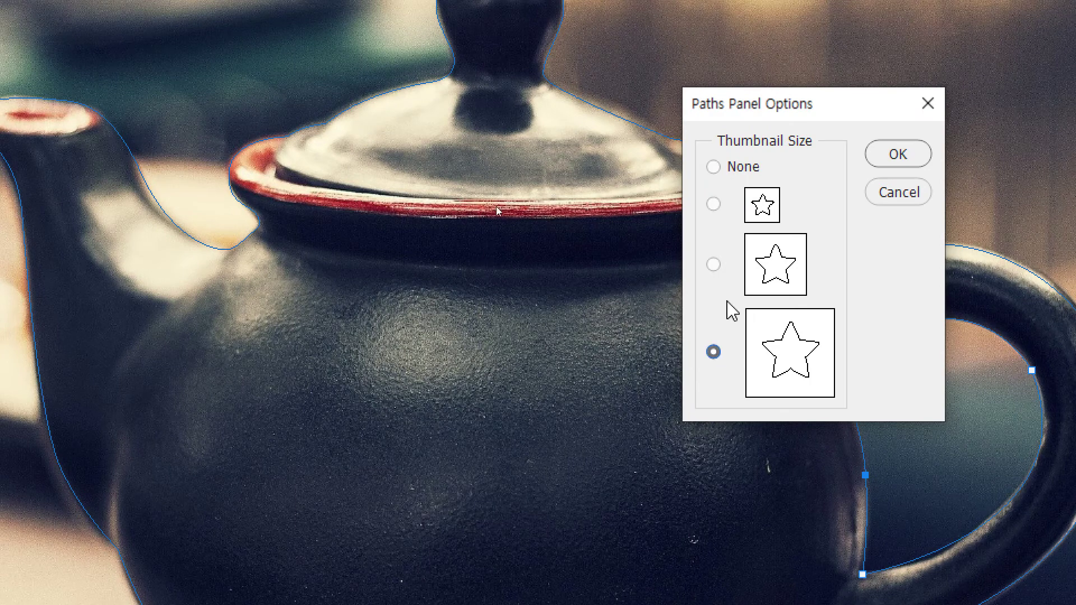
click(891, 155)
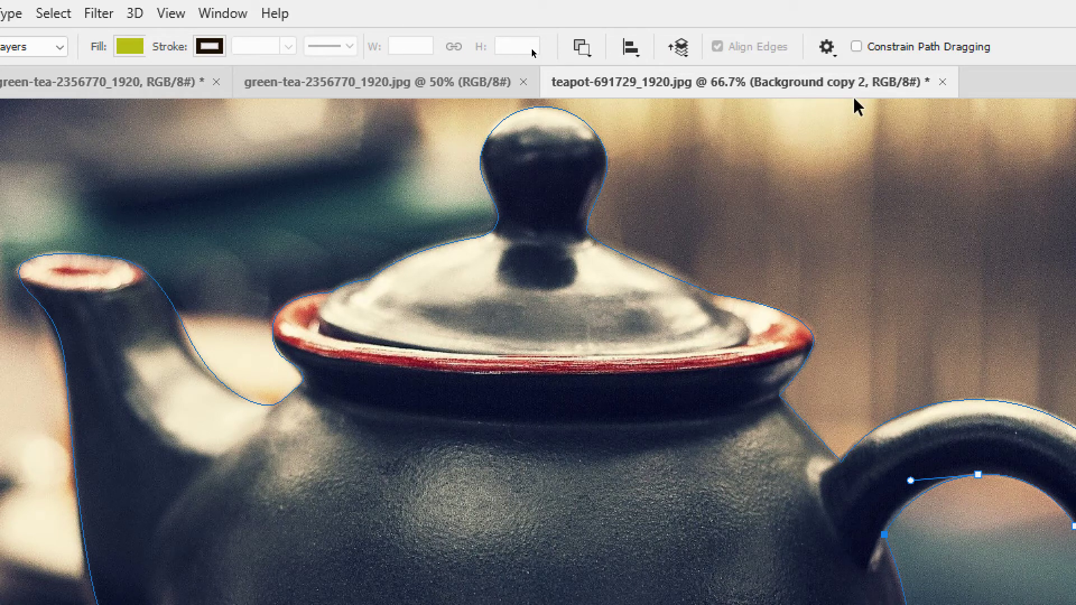
Step: Save the document in Photoshop format as teapot-691729_1920.psd with its layers
key(ctrl+shift+s)
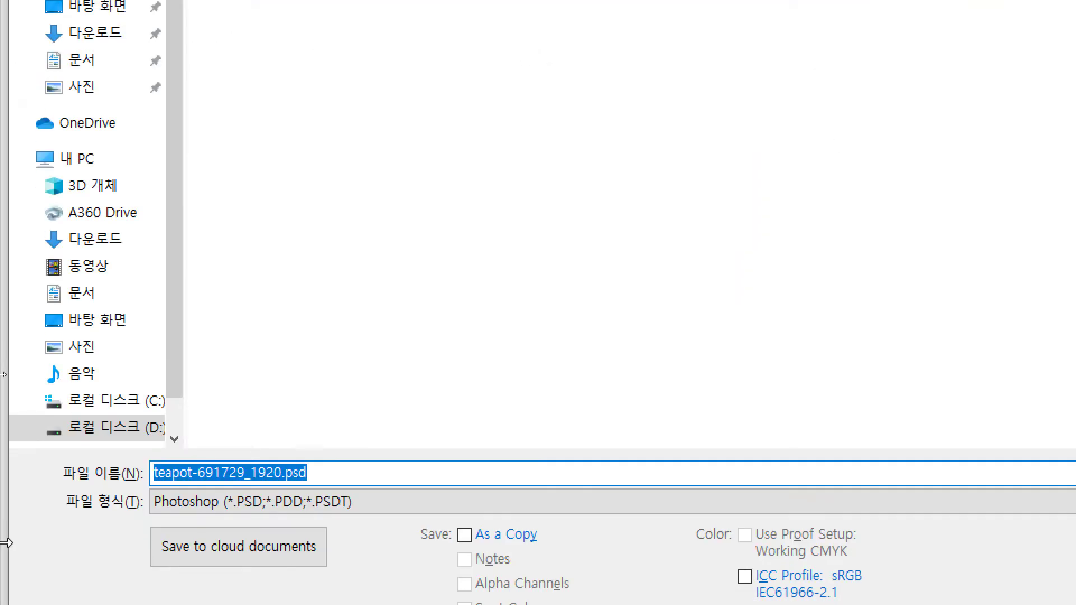
click(339, 219)
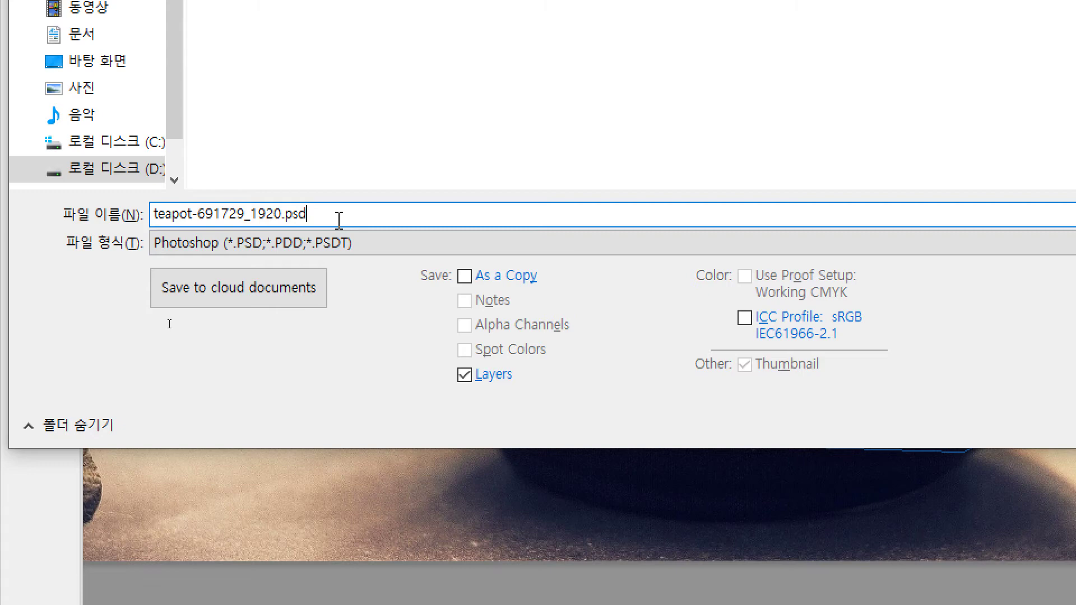
key(Return)
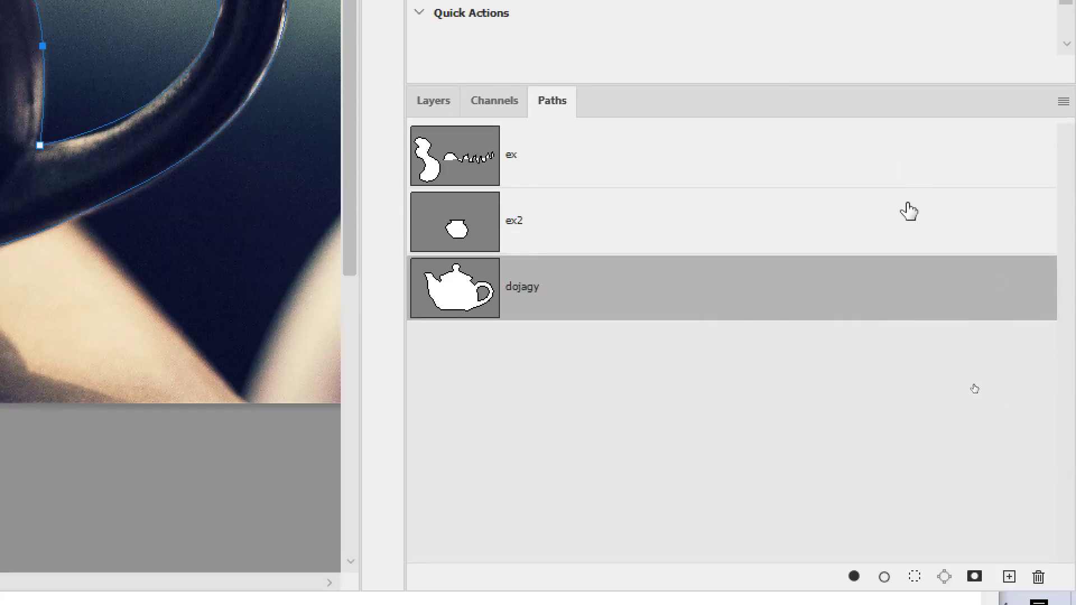
Step: Look over the document's layer list and return to the list of saved paths
click(440, 108)
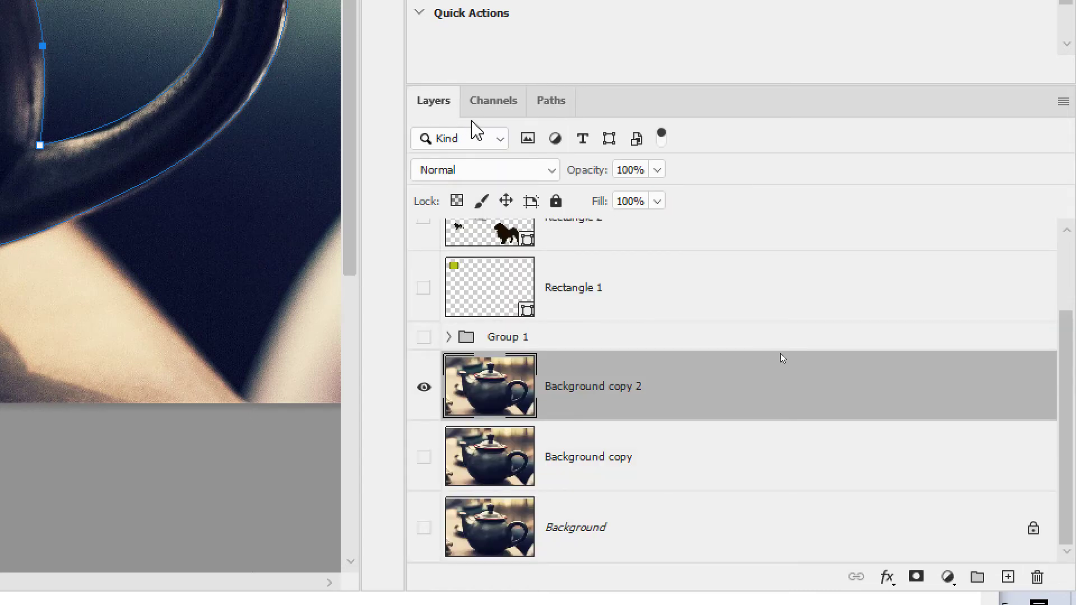
click(552, 102)
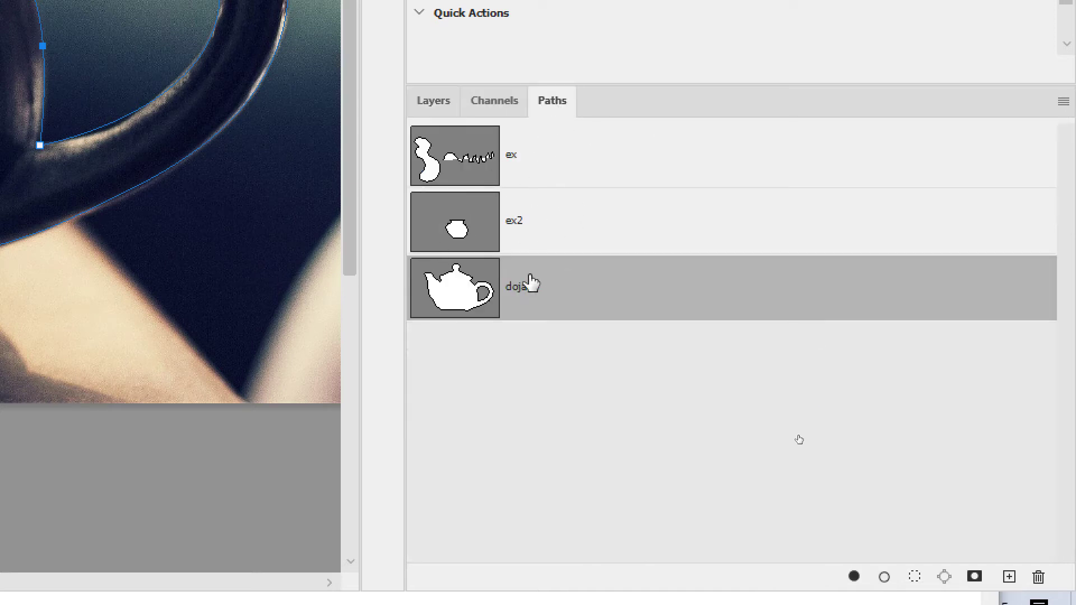
Step: Examine the teapot with the dojagy path shown and hidden, and compare the saved paths with the layer list
click(474, 352)
click(446, 109)
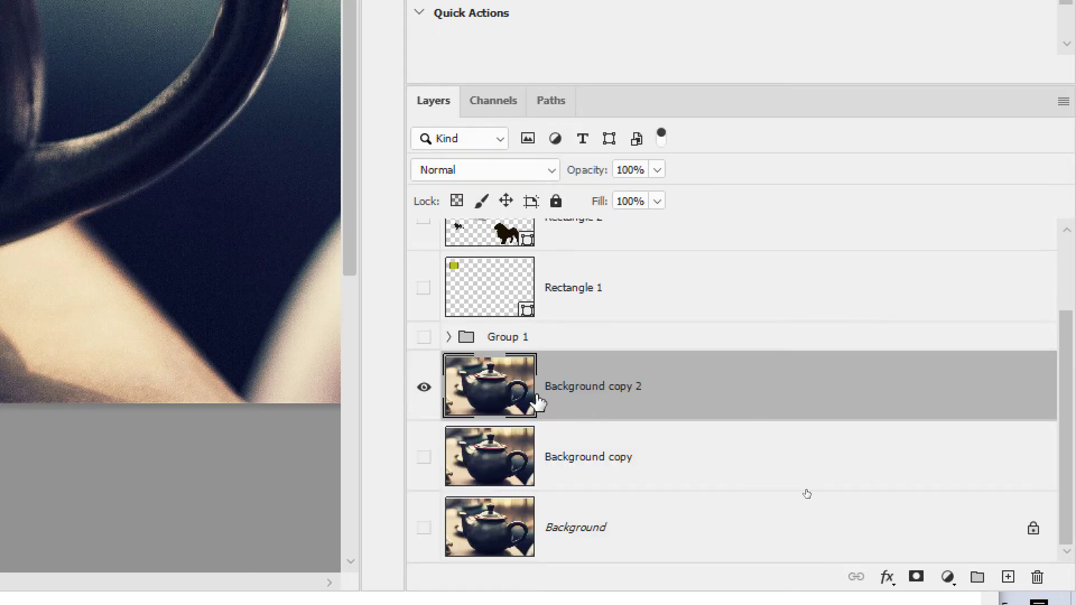
key(Tab)
key(Tab)
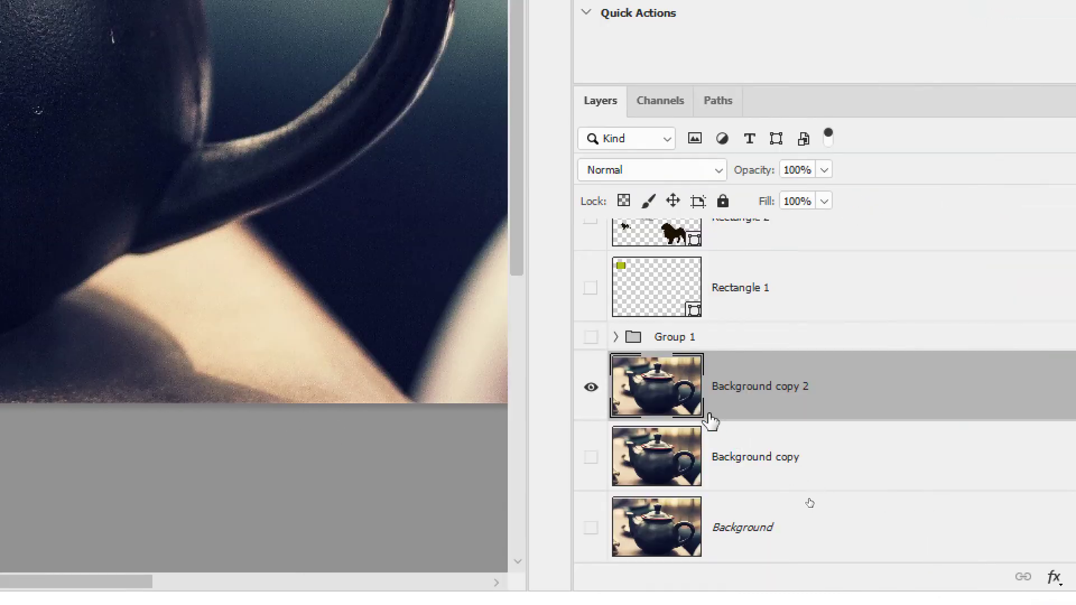
click(717, 104)
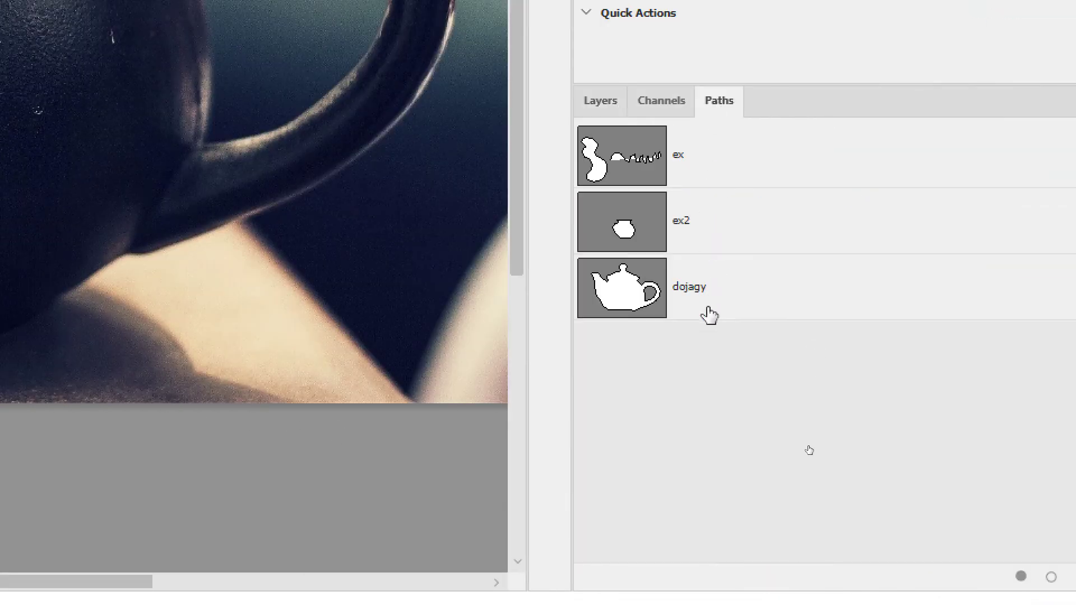
click(709, 313)
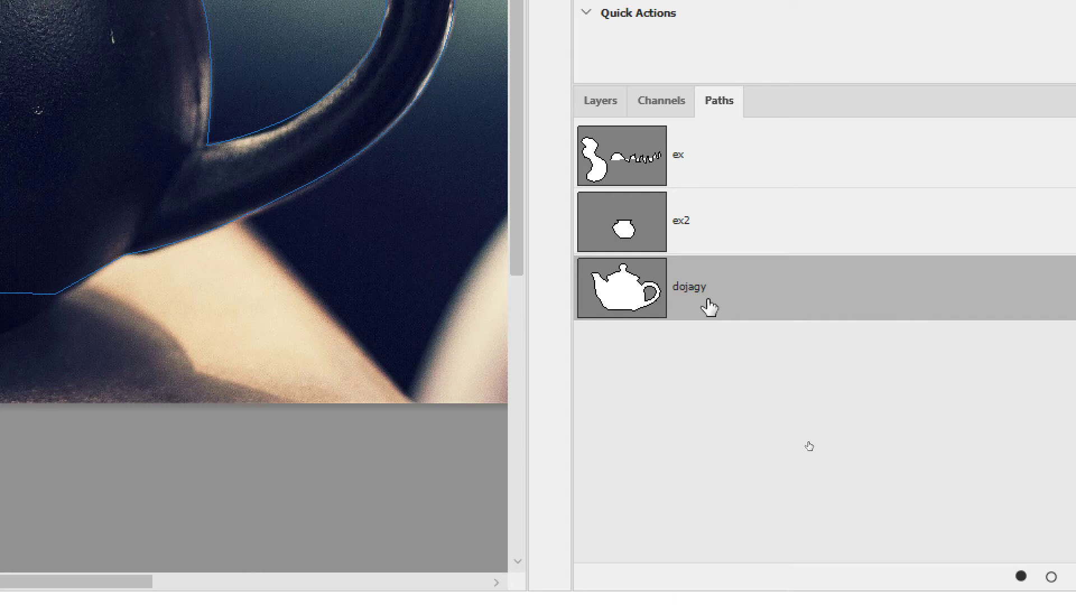
click(696, 377)
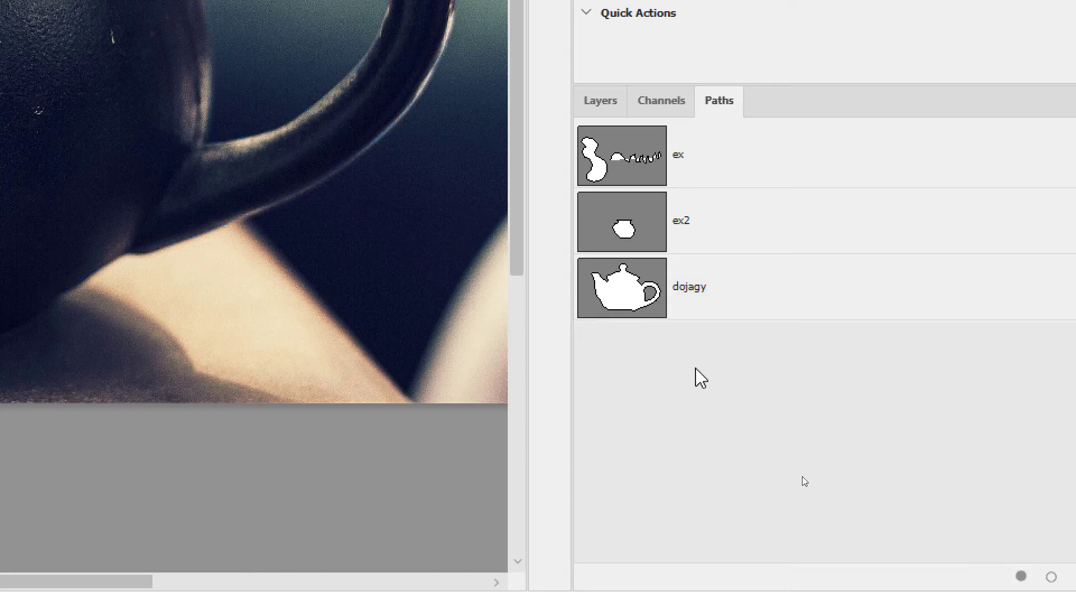
click(591, 108)
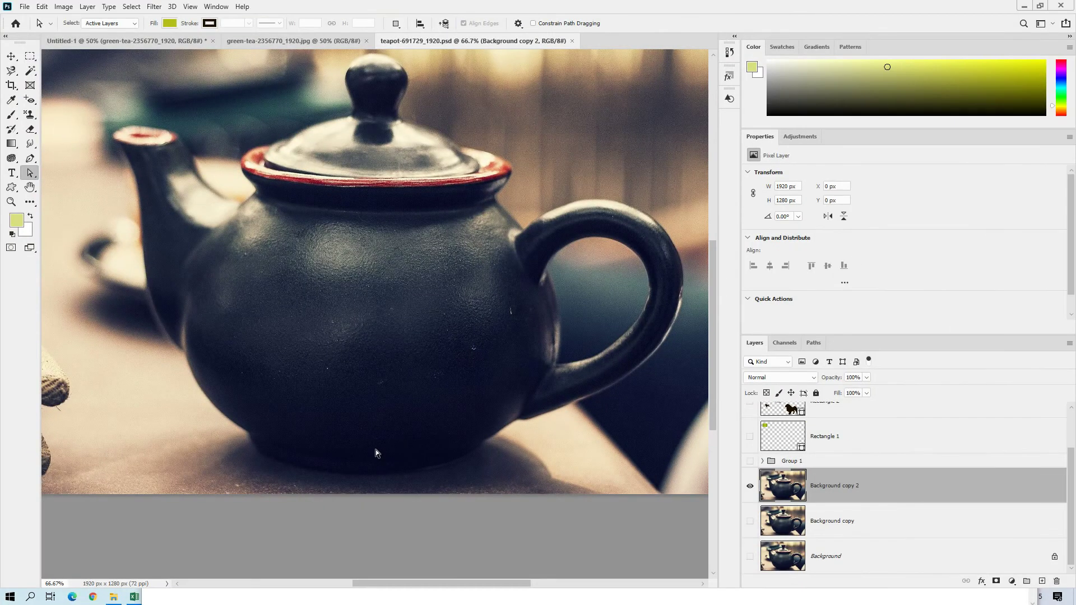
Step: Brighten the Background copy 2 layer with Levels, setting the midtone input level to 2.24
key(ctrl+l)
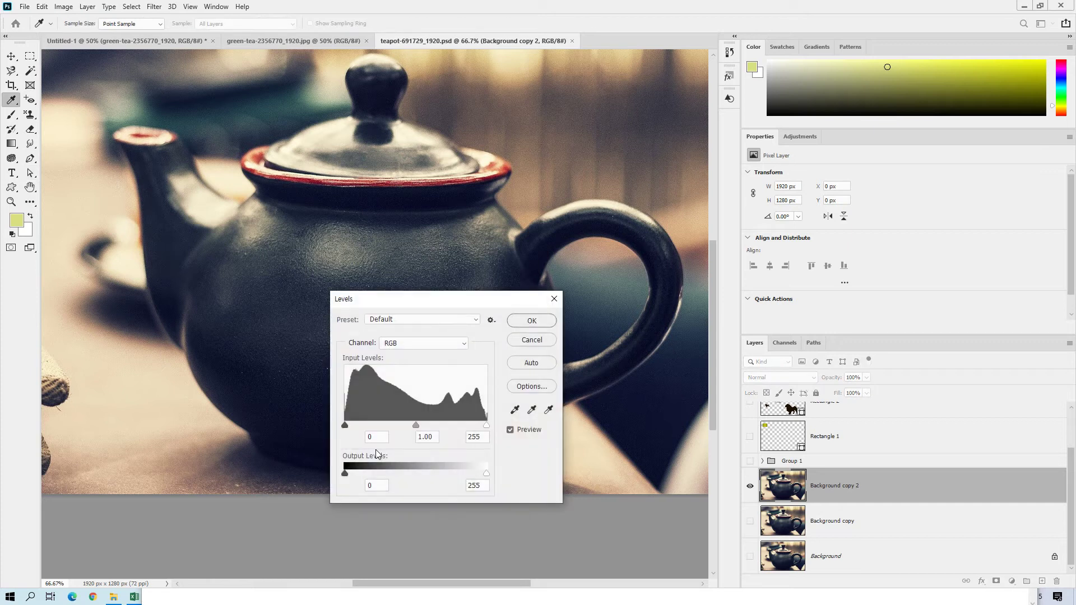
drag(397, 305, 487, 229)
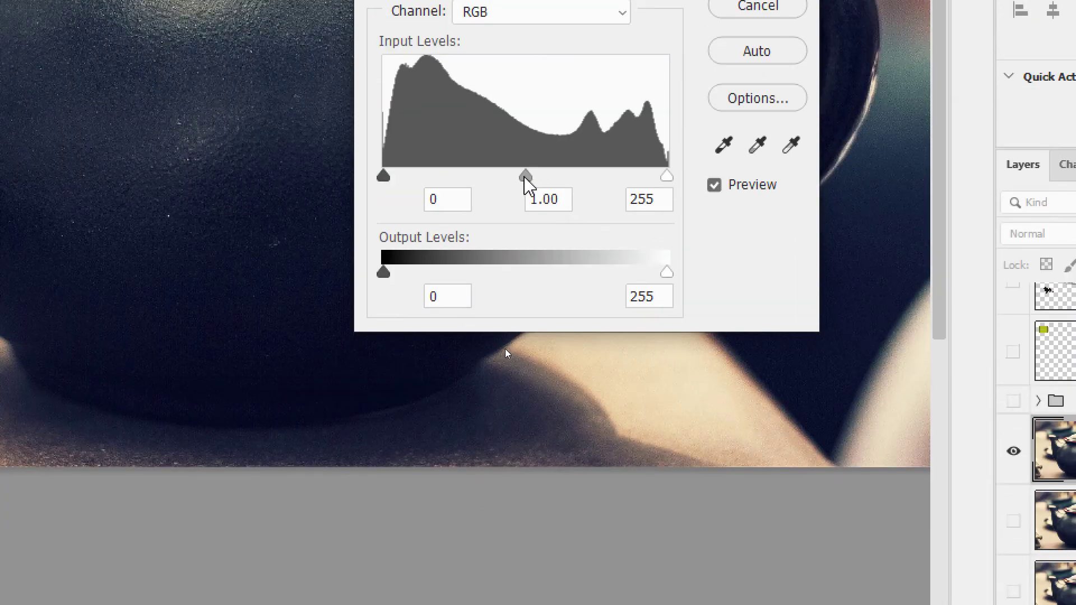
drag(526, 176, 444, 177)
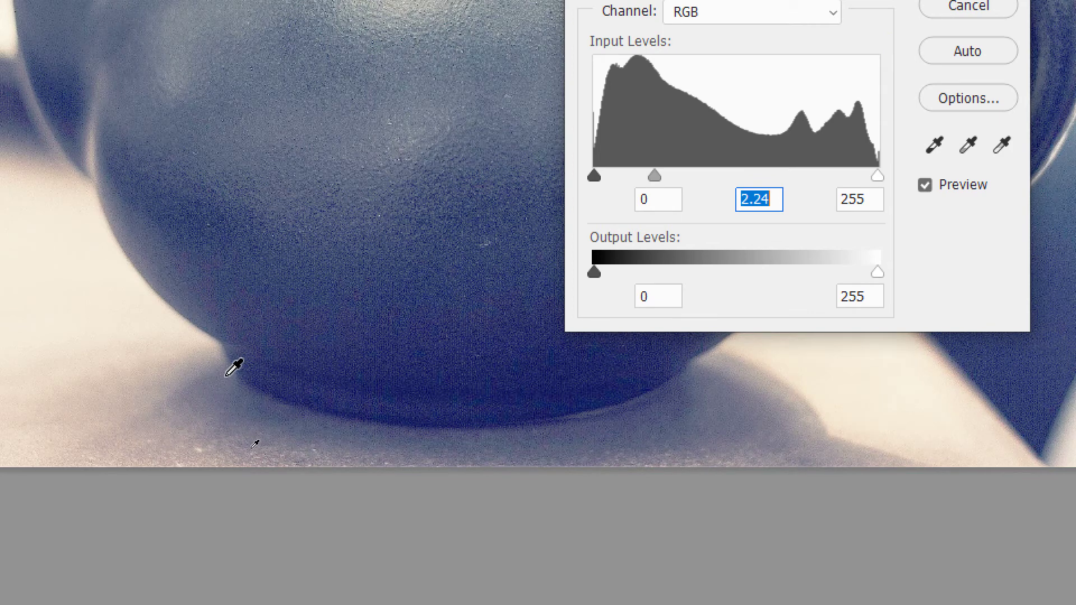
key(Return)
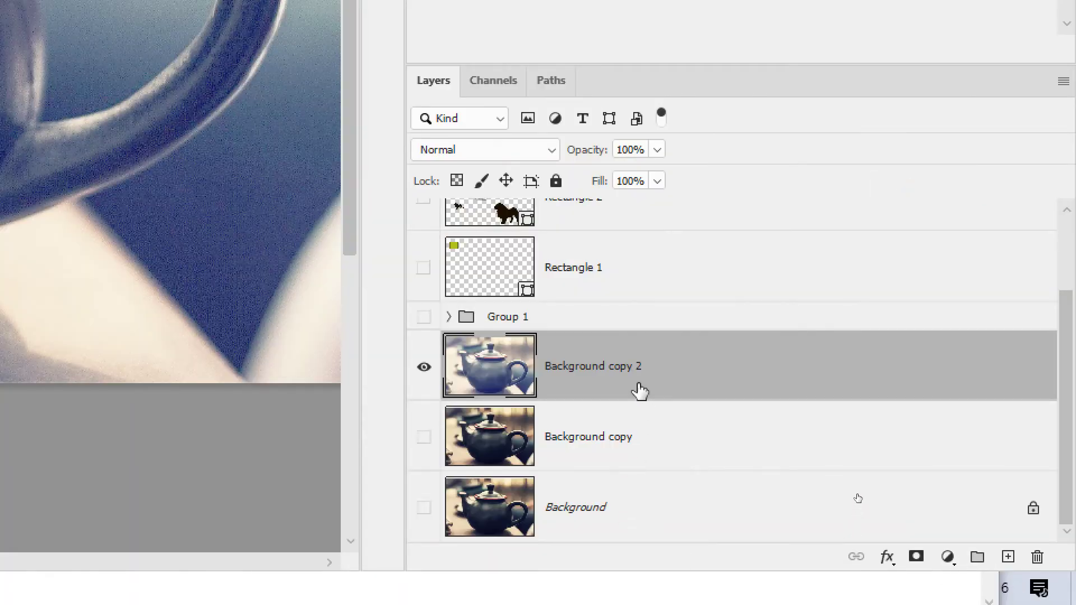
Step: Add a closed Pen subpath to the dojagy path around the teapot's foot, using Combine Shapes
click(550, 80)
click(560, 277)
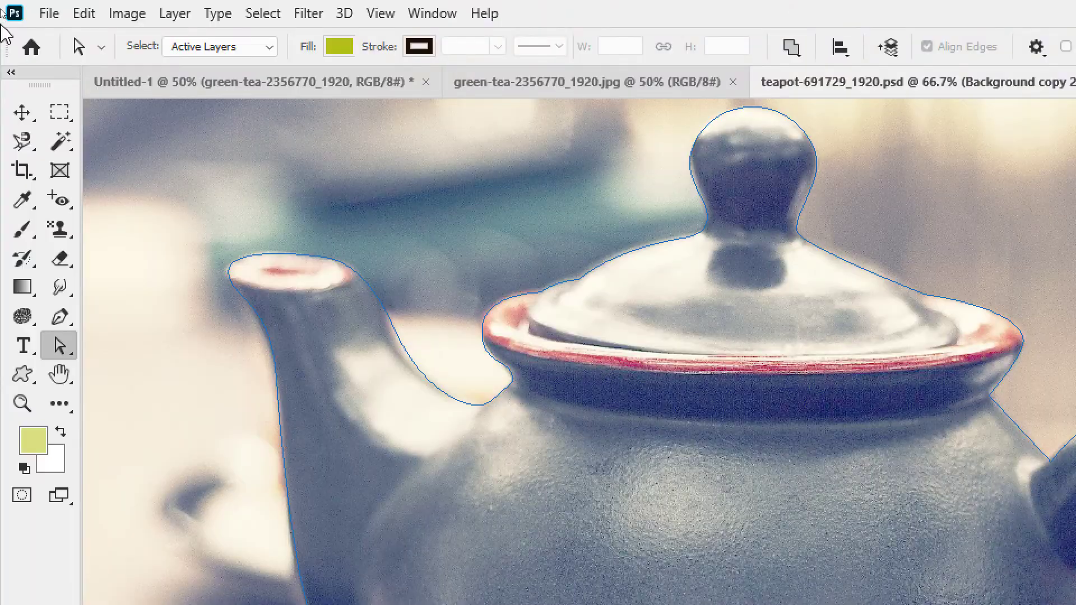
click(61, 319)
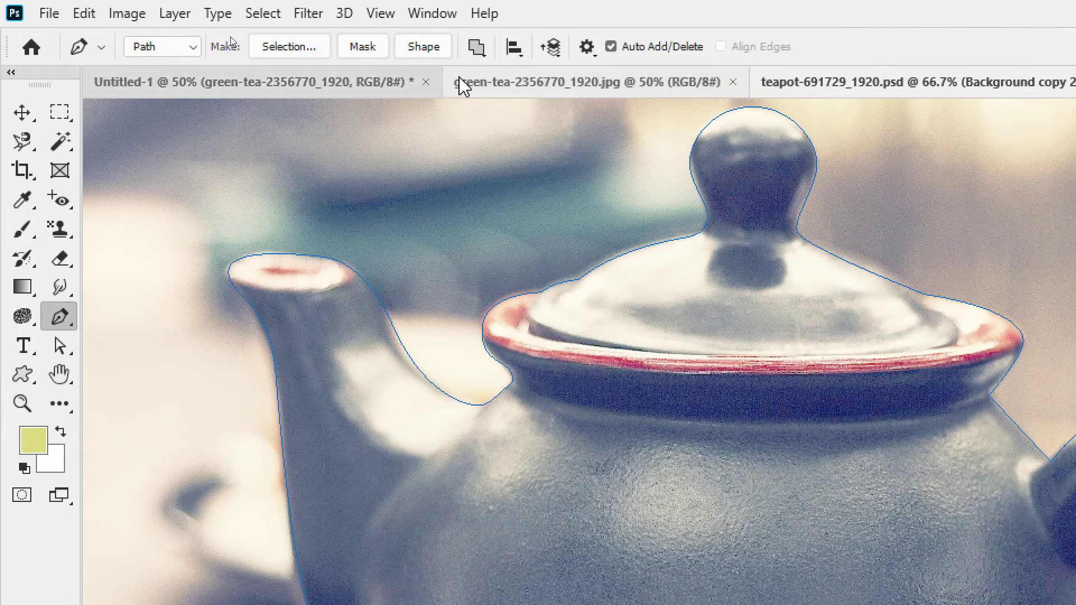
click(477, 48)
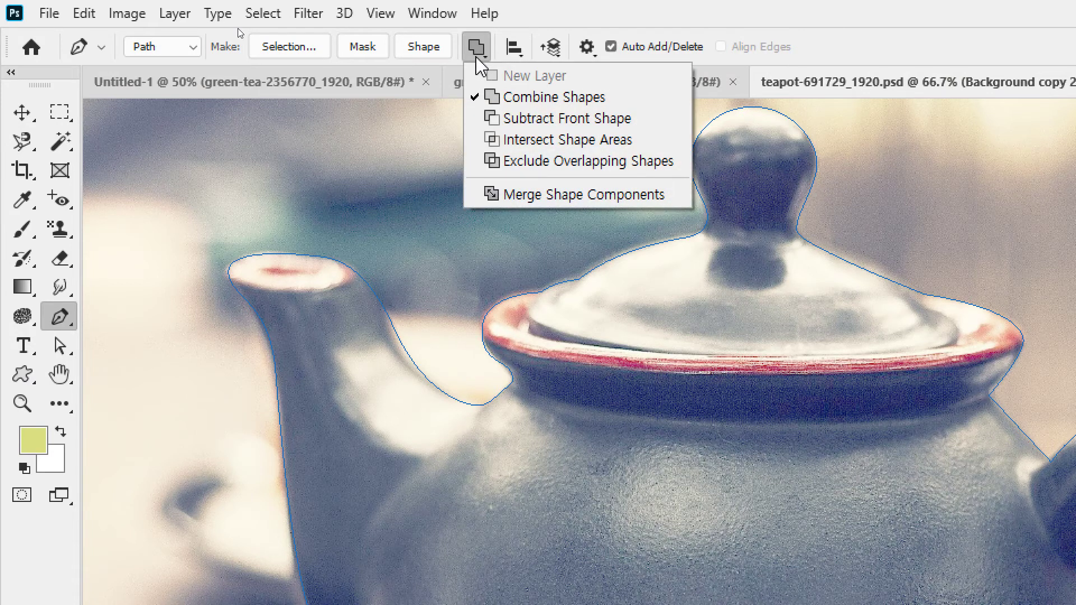
click(594, 33)
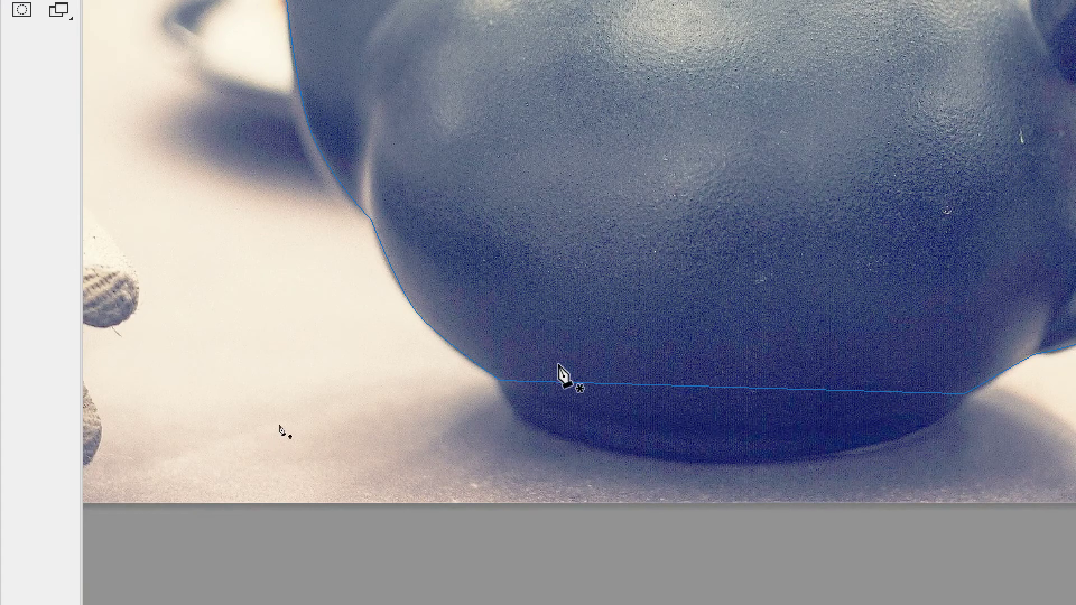
key(ctrl+plus)
drag(555, 363, 391, 112)
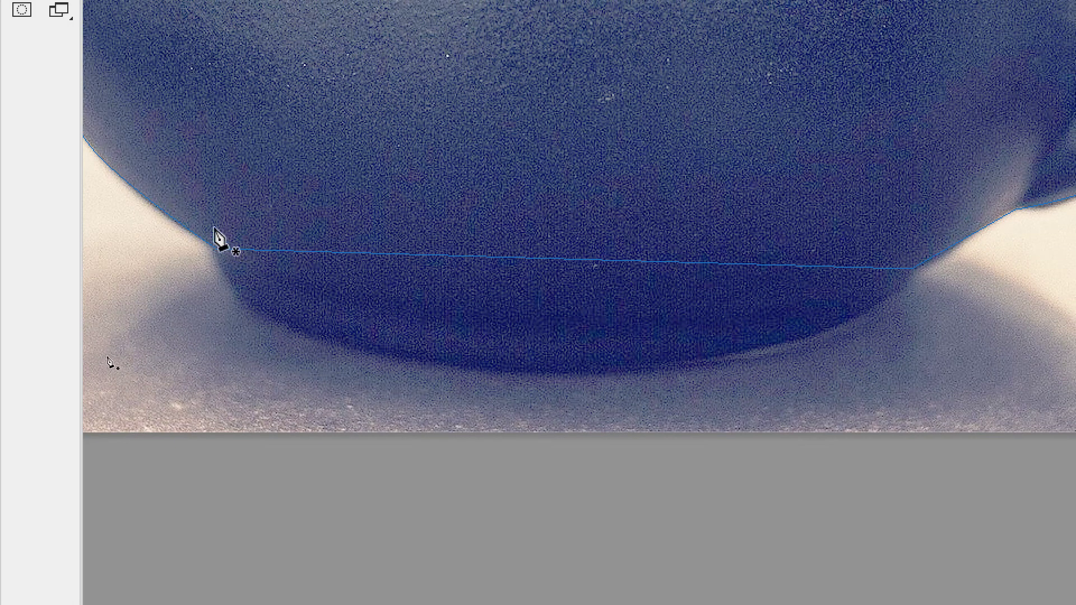
click(207, 226)
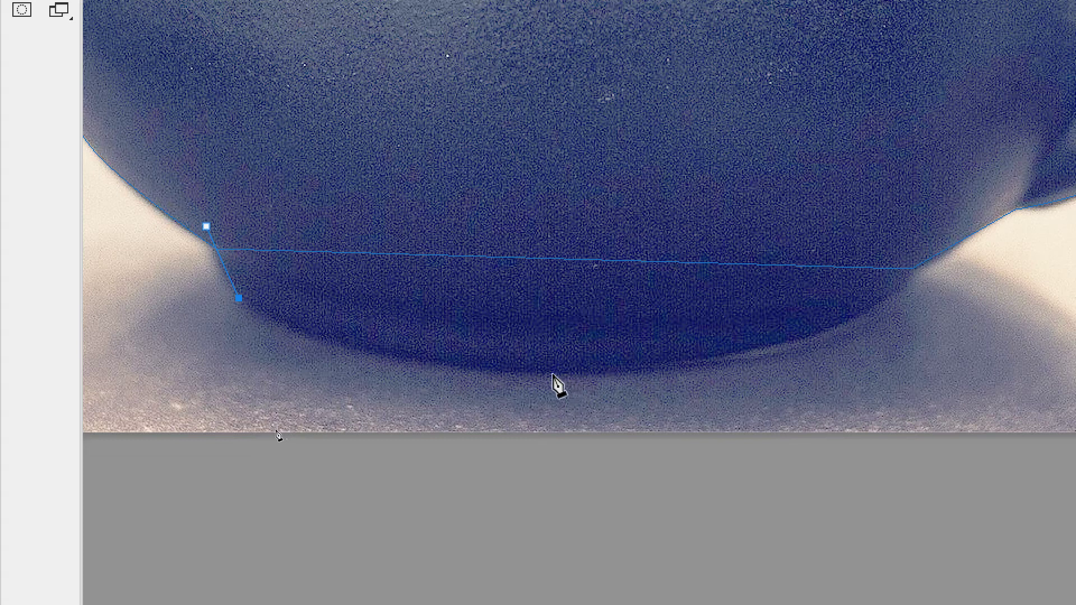
drag(551, 374, 725, 381)
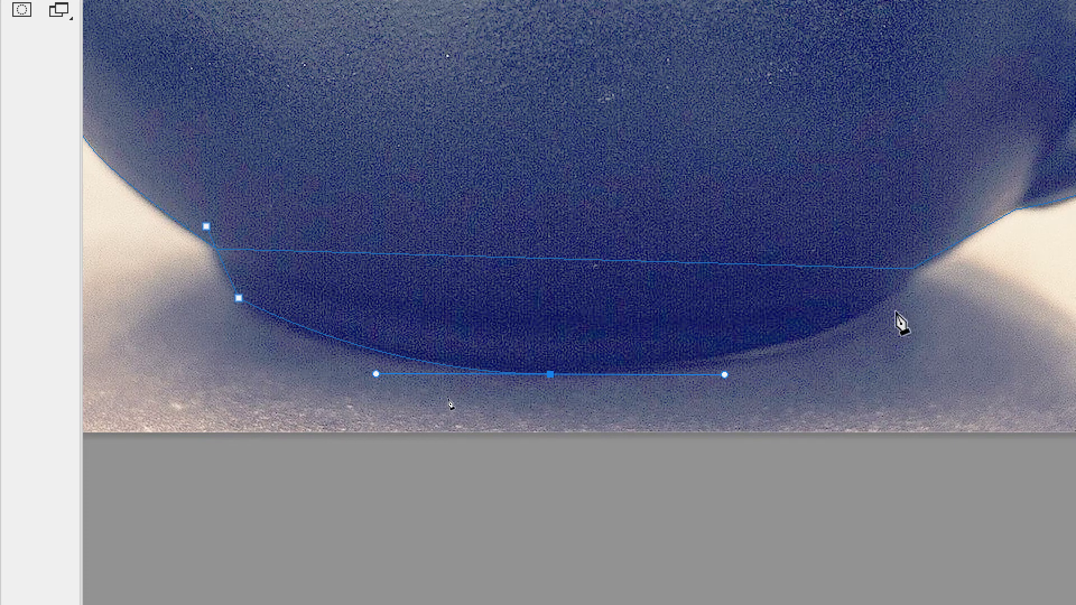
drag(895, 311, 917, 295)
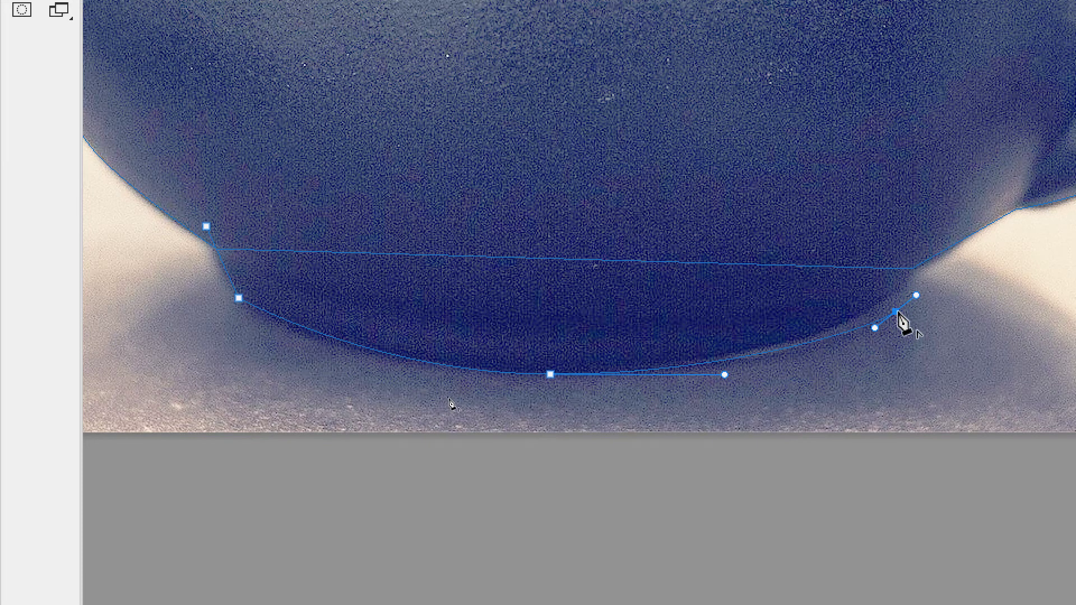
drag(896, 311, 909, 242)
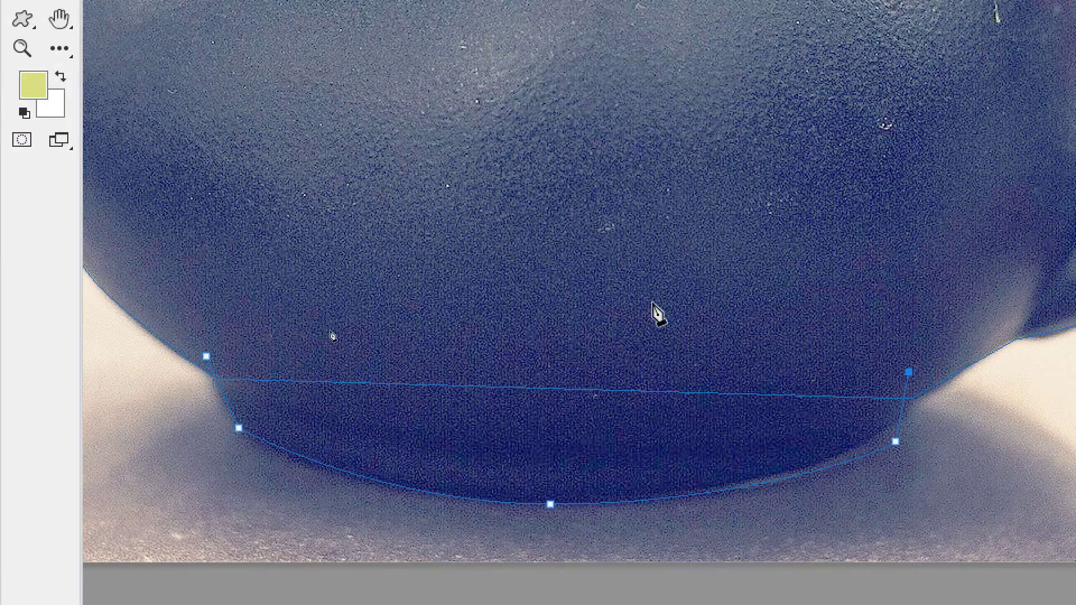
click(208, 357)
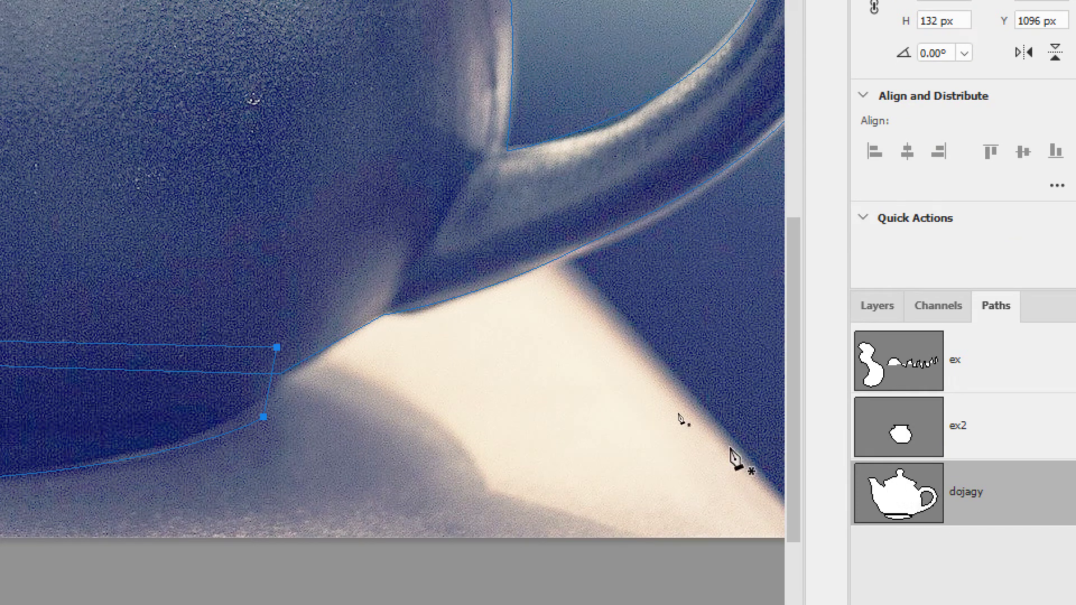
Step: Draw an open four-point practice subpath across the lower edge of the teapot's handle and end it
click(446, 267)
click(595, 418)
click(499, 444)
click(349, 272)
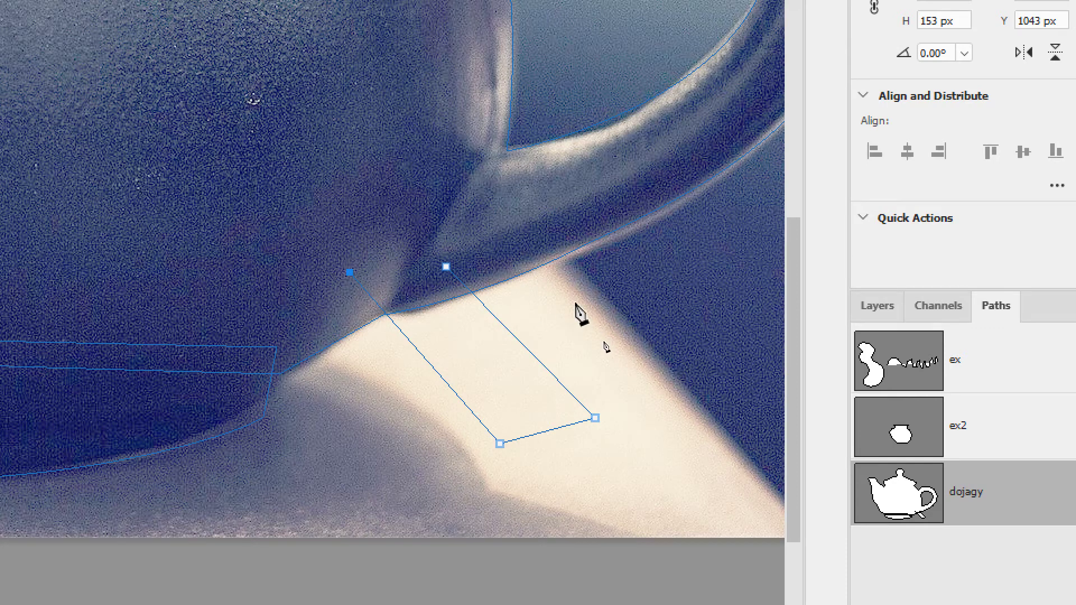
ctrl+click(600, 356)
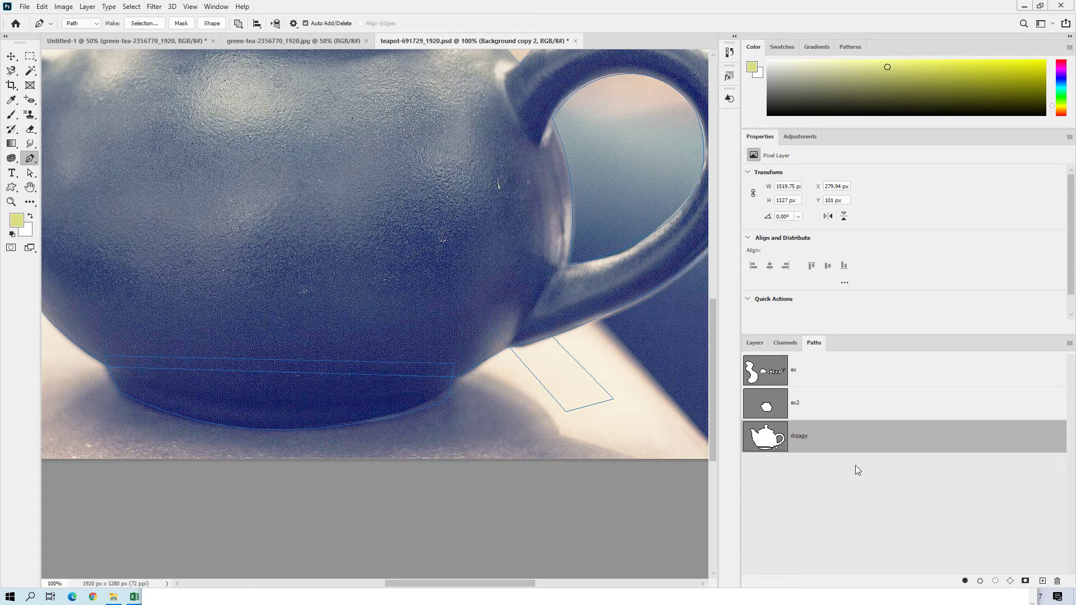
Step: Load the dojagy path as a selection, inspect its outline around the whole teapot, and deselect it
key(ctrl+0)
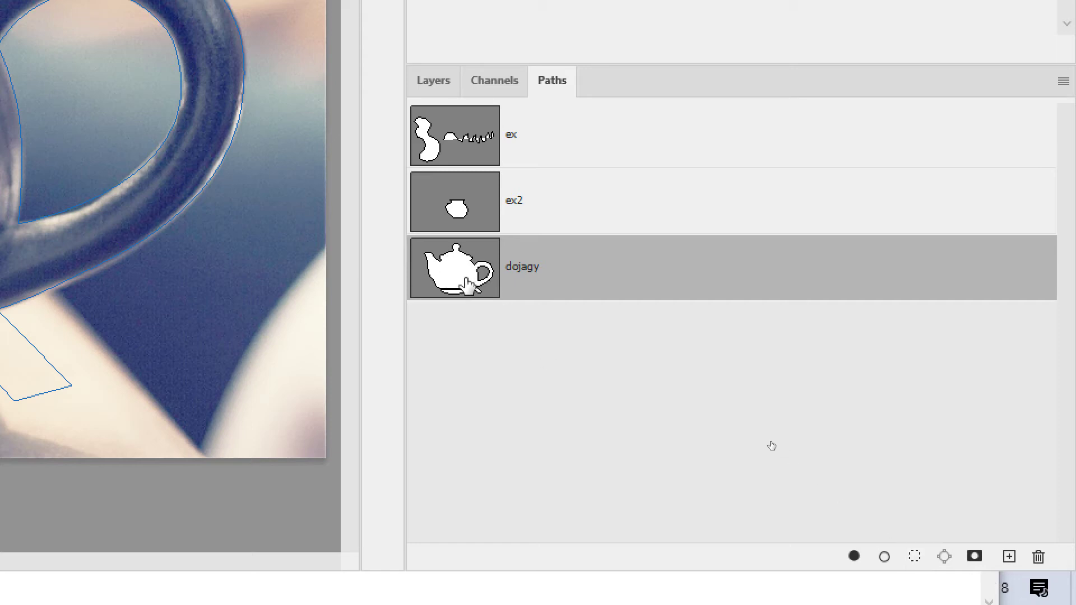
click(913, 557)
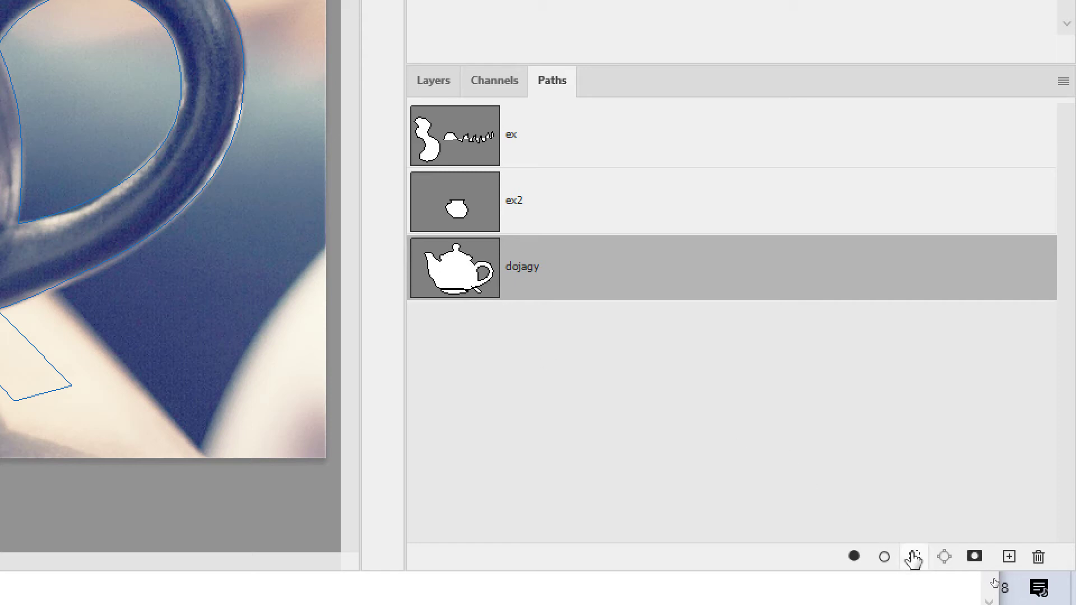
click(692, 430)
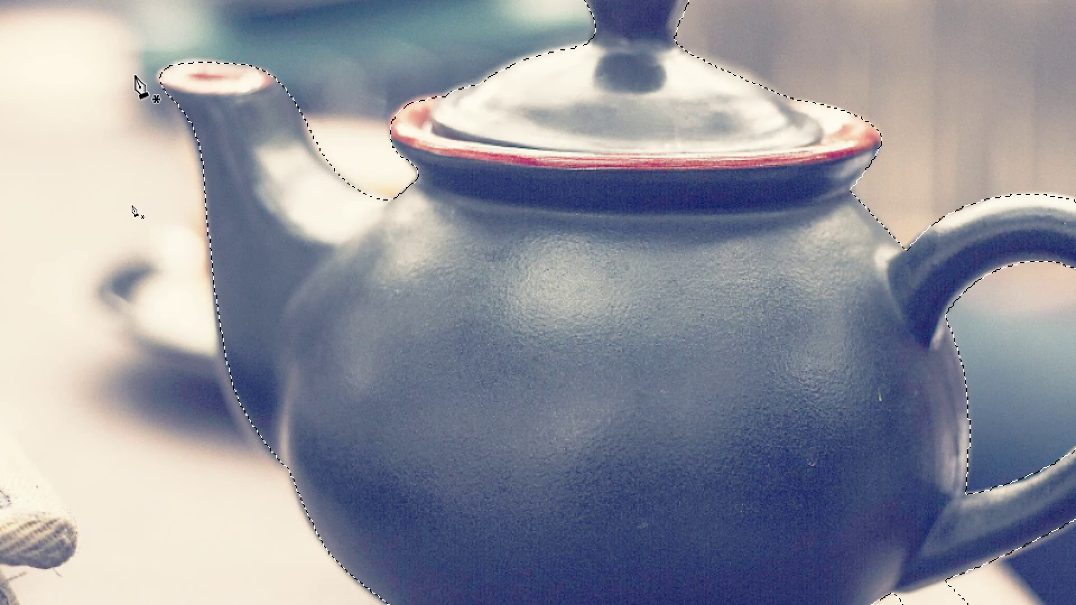
key(ctrl+d)
key(p)
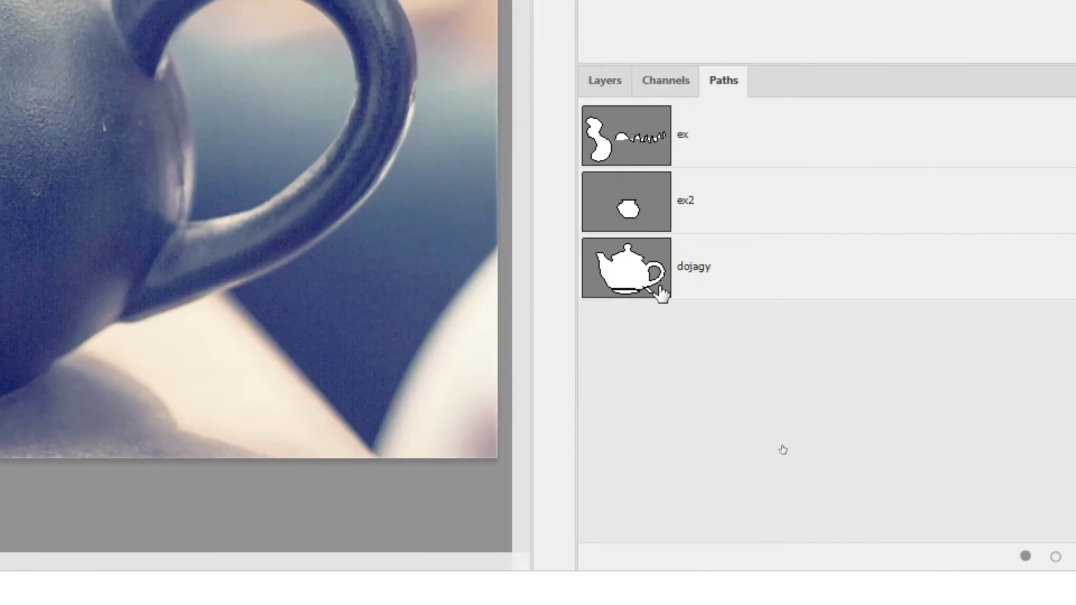
Step: Delete the open four-point subpath below the teapot's handle from the dojagy path
click(660, 293)
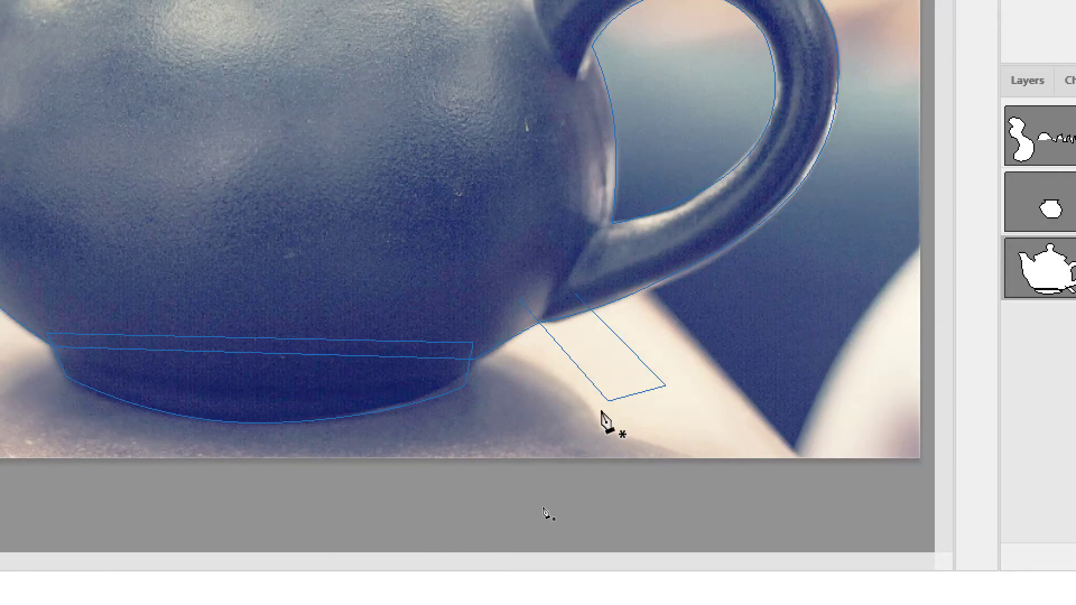
key(ctrl)
drag(665, 418, 598, 359)
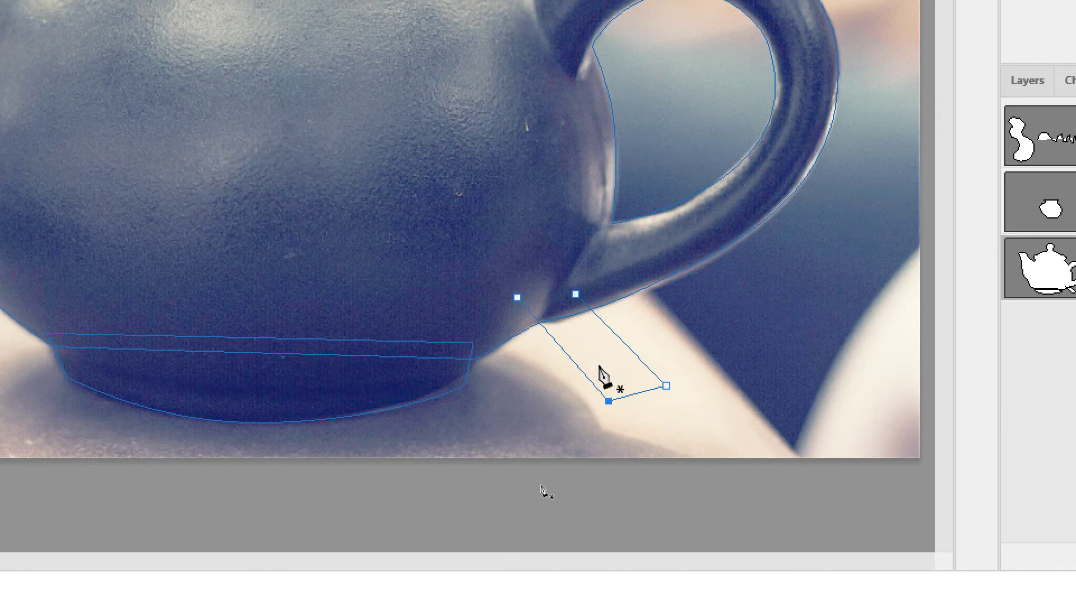
key(BackSpace)
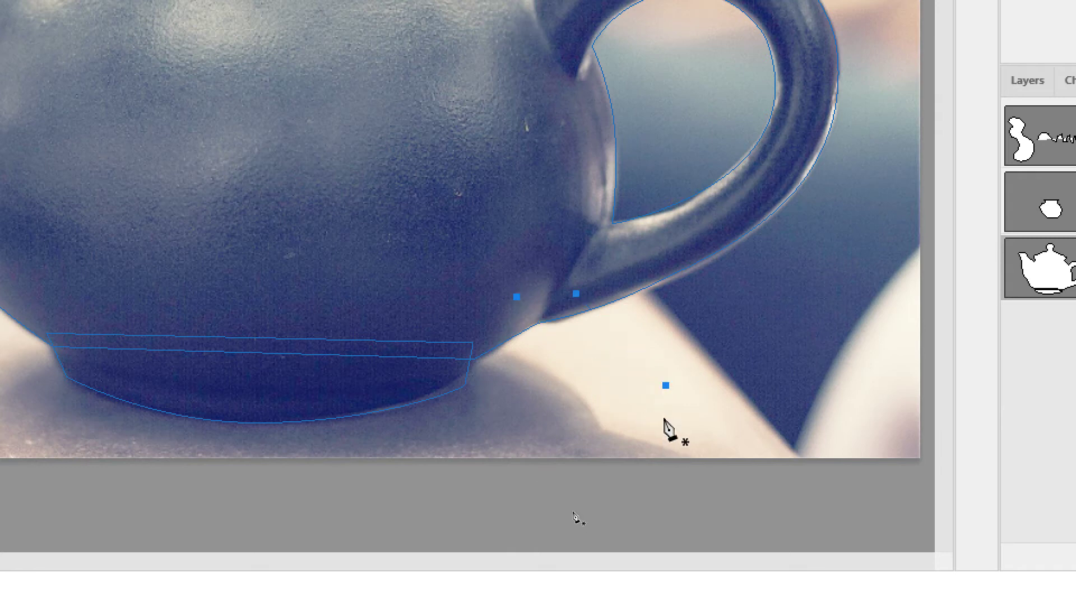
key(BackSpace)
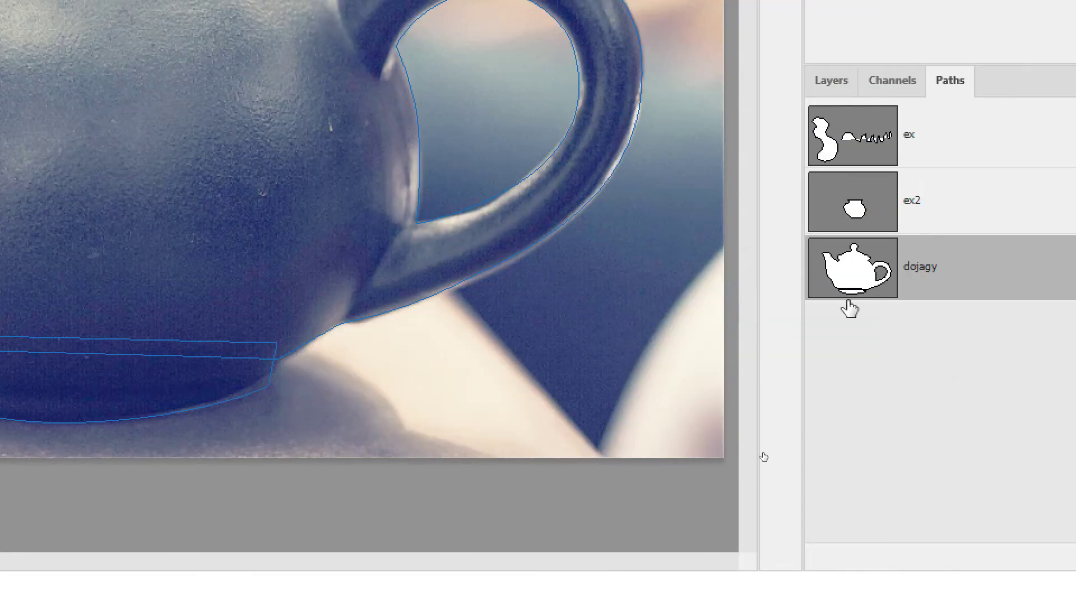
Step: Load the dojagy path as a selection, then copy the selected teapot from Background copy to a new layer with Background copy 2 hidden
drag(856, 286, 1075, 567)
drag(928, 566, 930, 568)
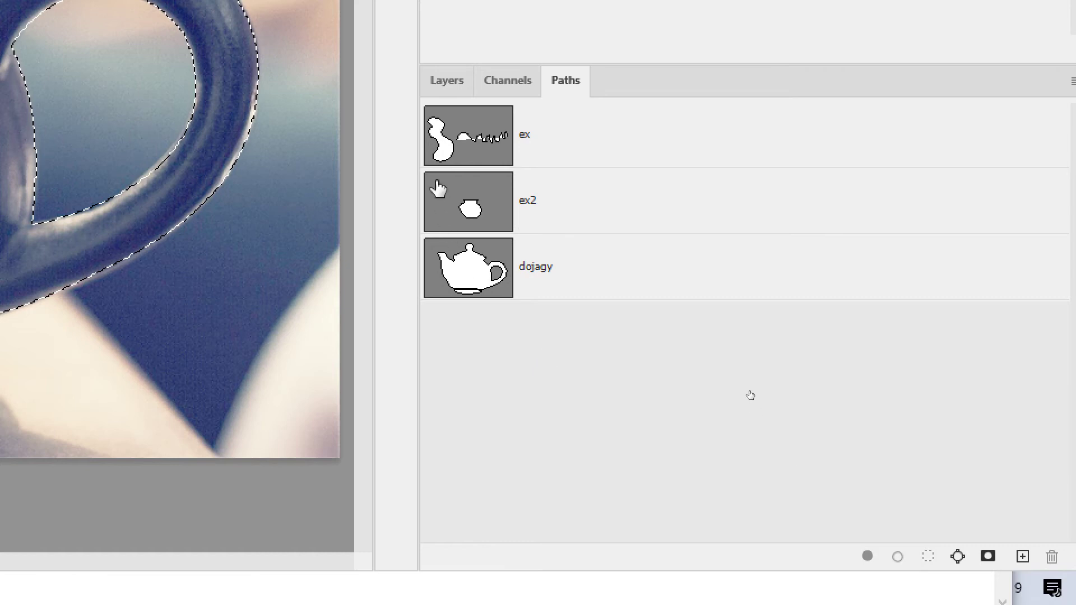
click(448, 81)
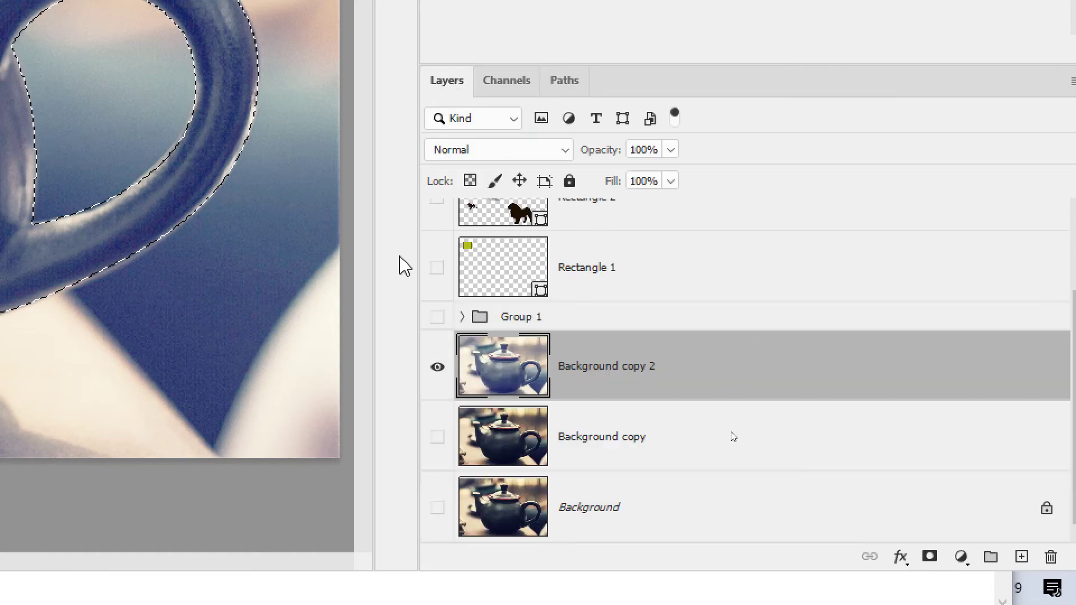
click(438, 367)
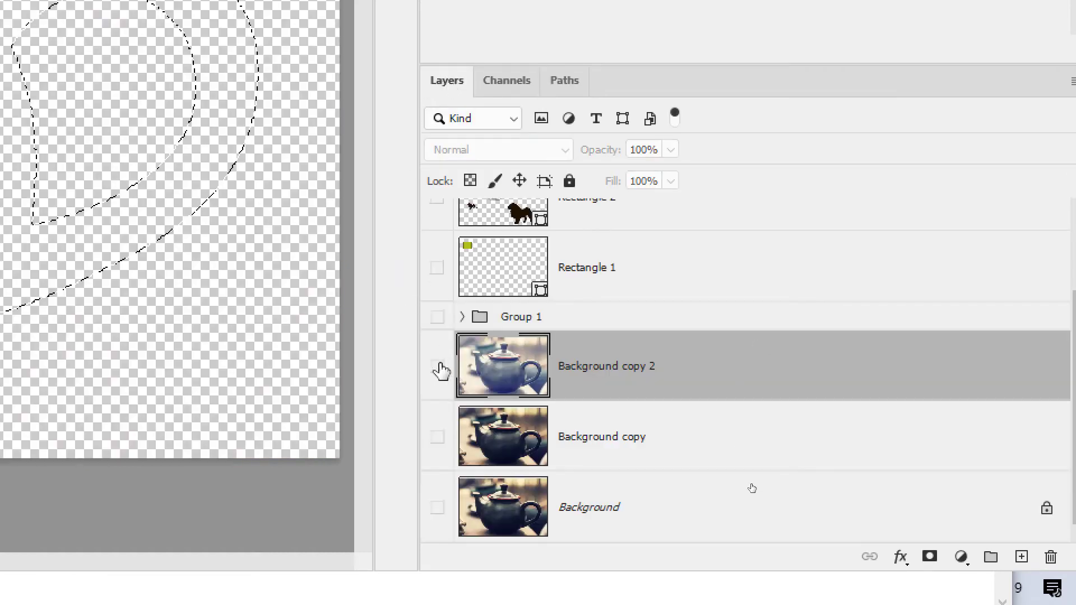
click(438, 439)
click(571, 456)
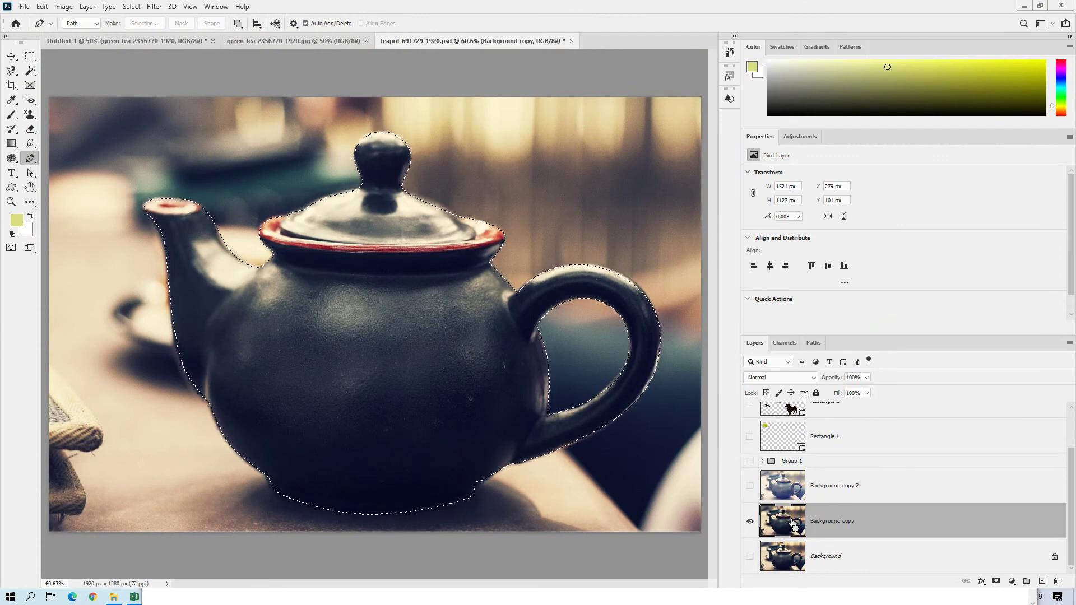
key(ctrl+j)
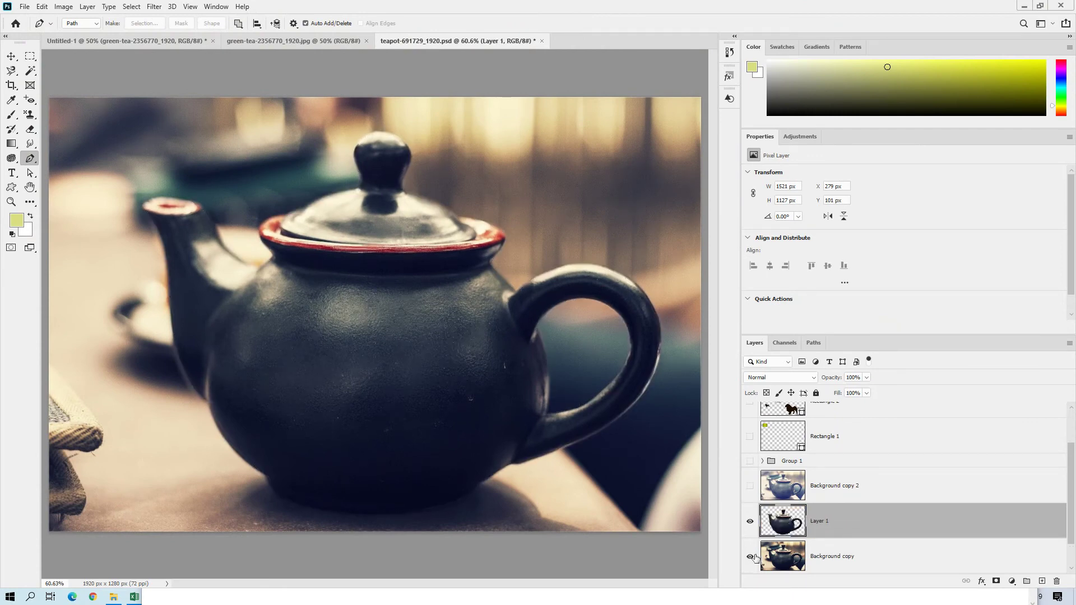
Step: Hide Background copy and add an empty layer between it and the teapot cutout on Layer 1
click(751, 556)
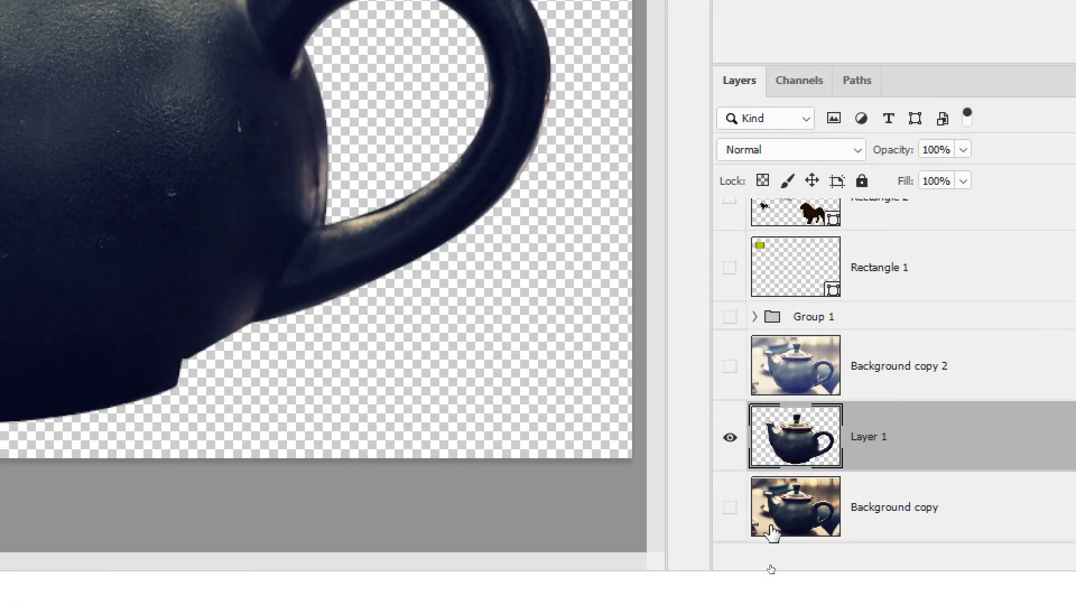
click(890, 507)
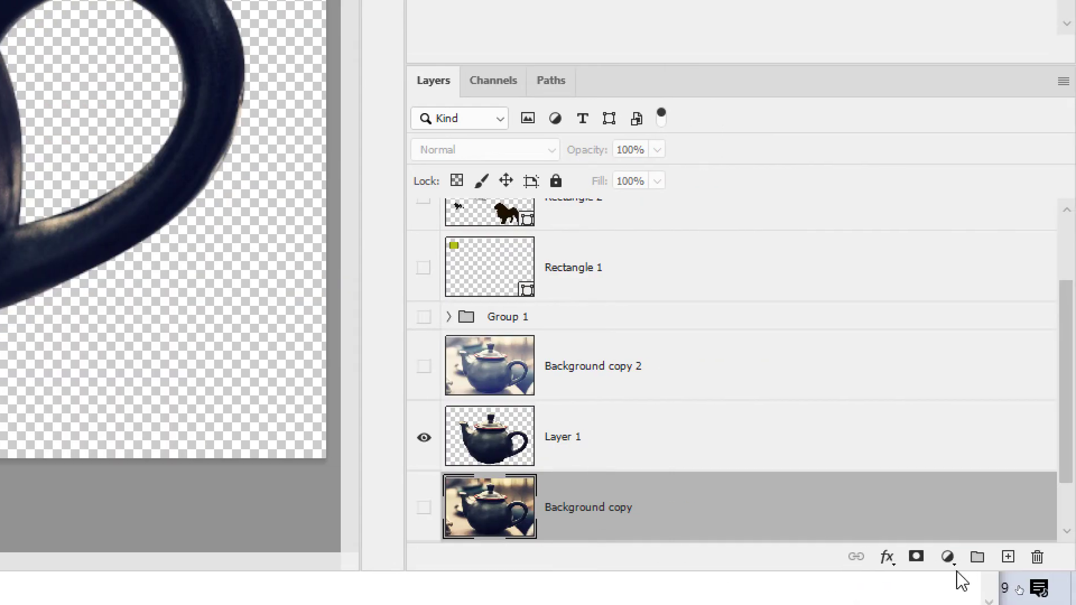
click(1007, 557)
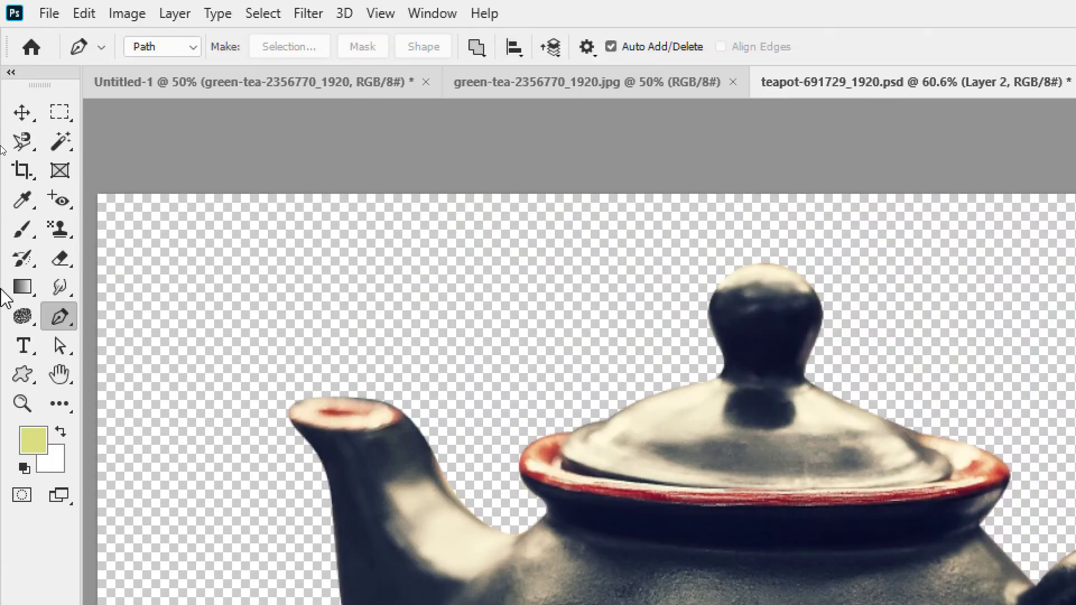
Step: Set the foreground colour to blue (H 216, S 84, B 84) and fill the new layer beneath the teapot cutout with it
click(34, 439)
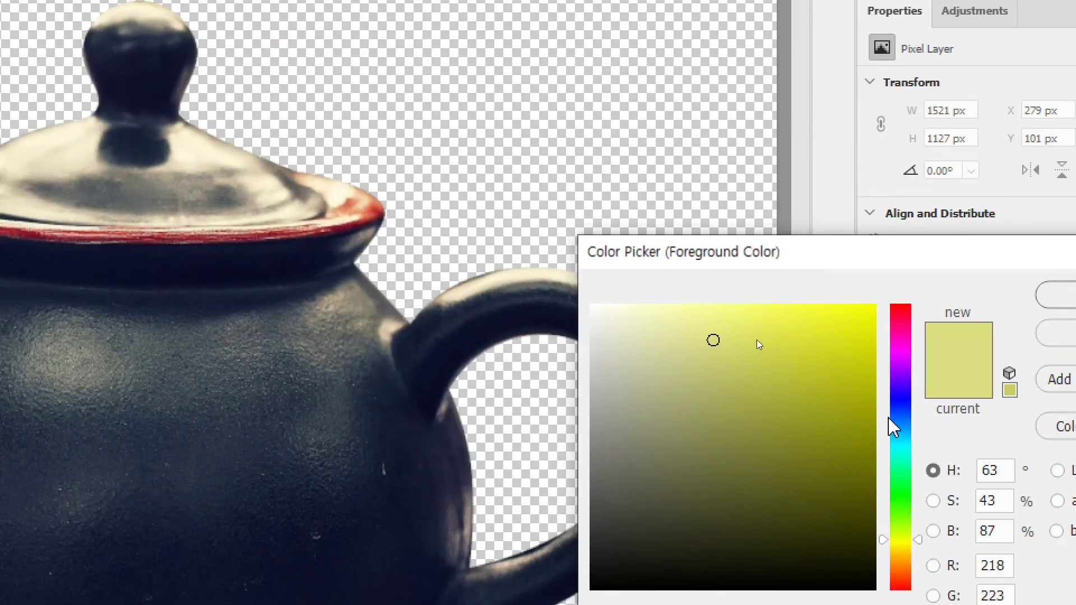
click(900, 419)
click(829, 351)
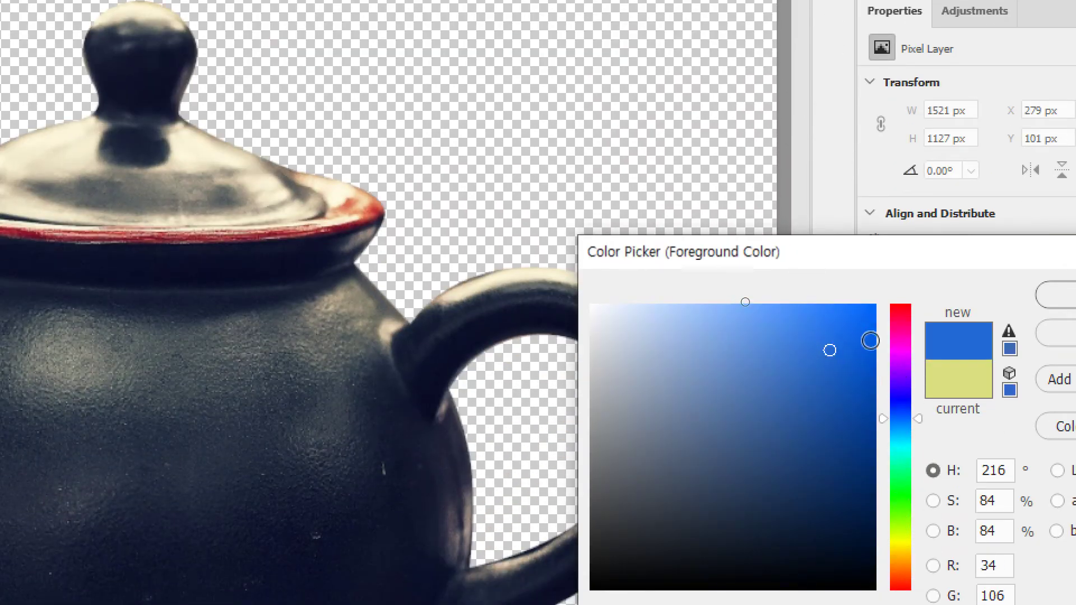
click(946, 305)
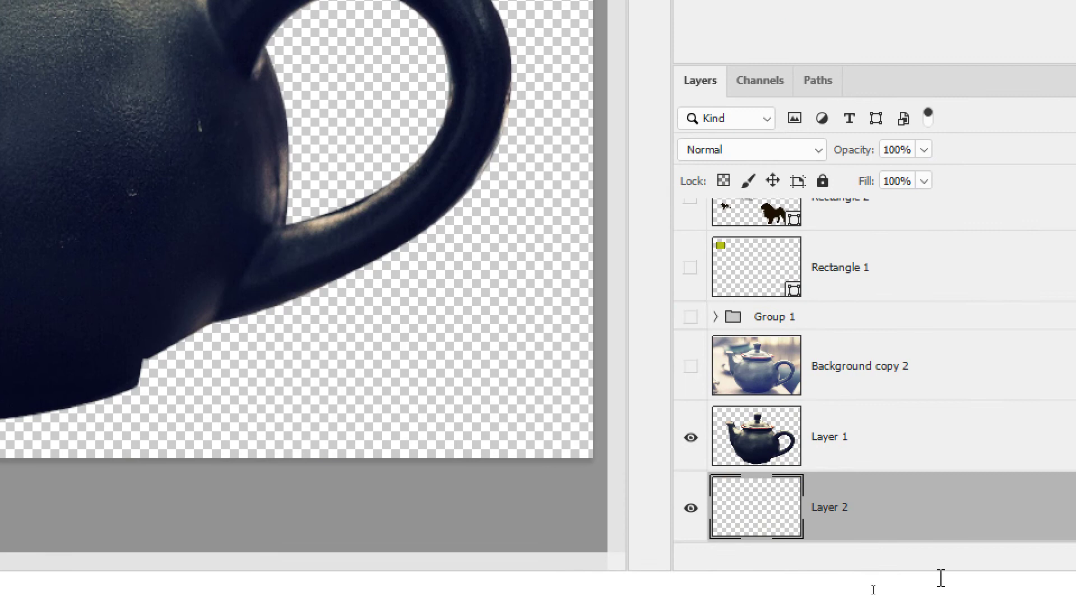
key(alt+BackSpace)
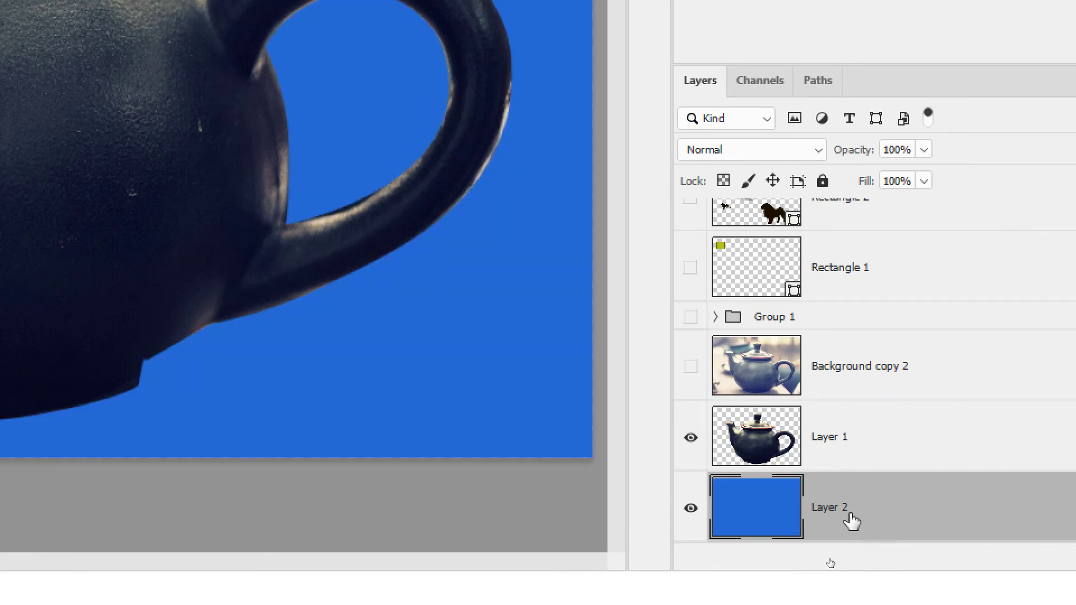
Step: Show the dojagy path over the blue-backed teapot cutout to compare it with the cut edges, and return to the layer list
click(60, 100)
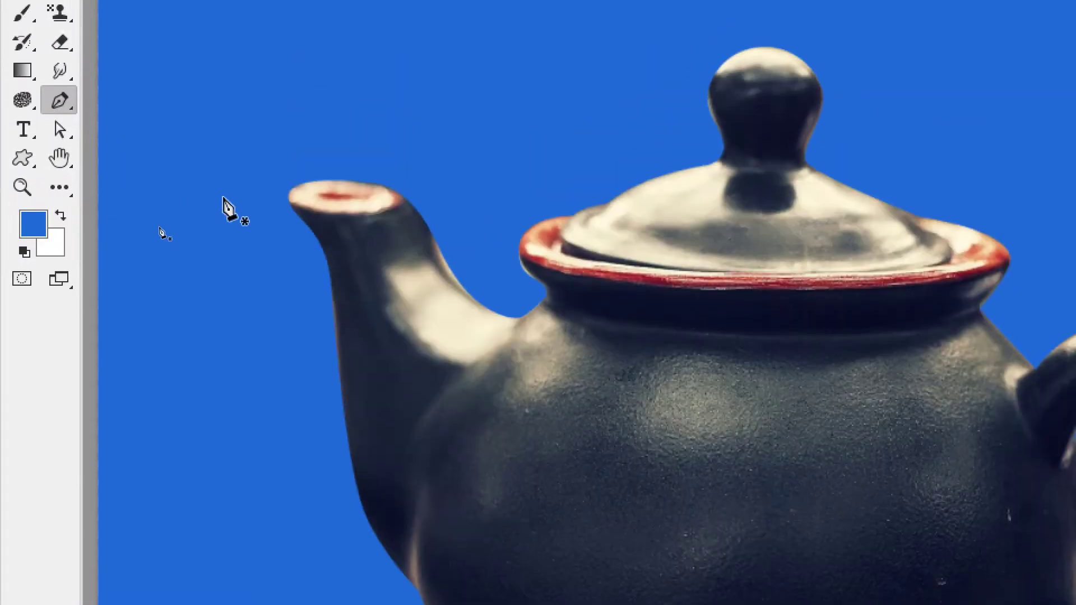
key(space)
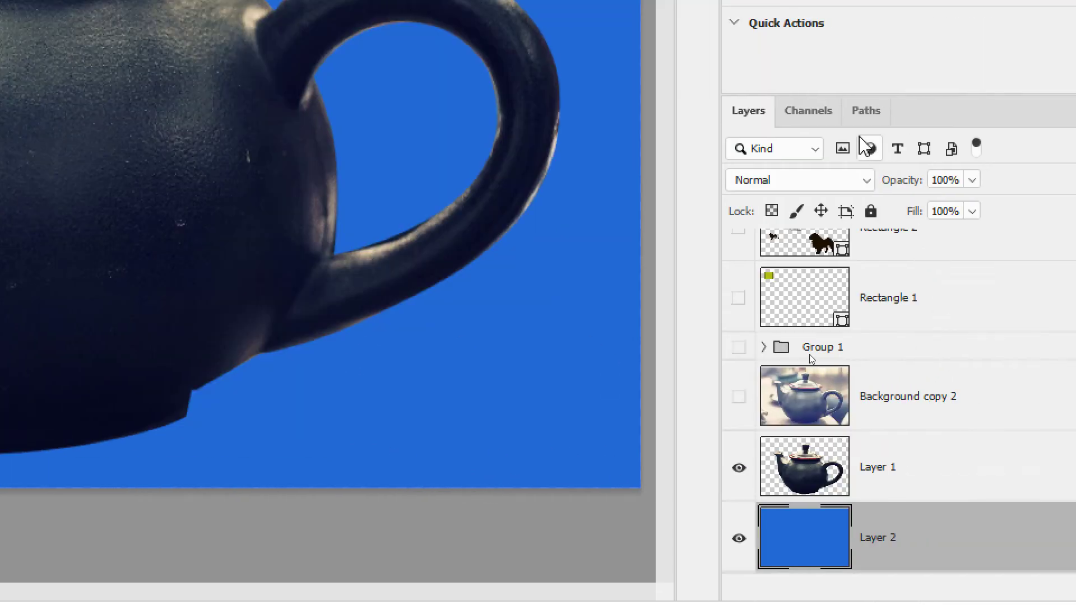
click(866, 113)
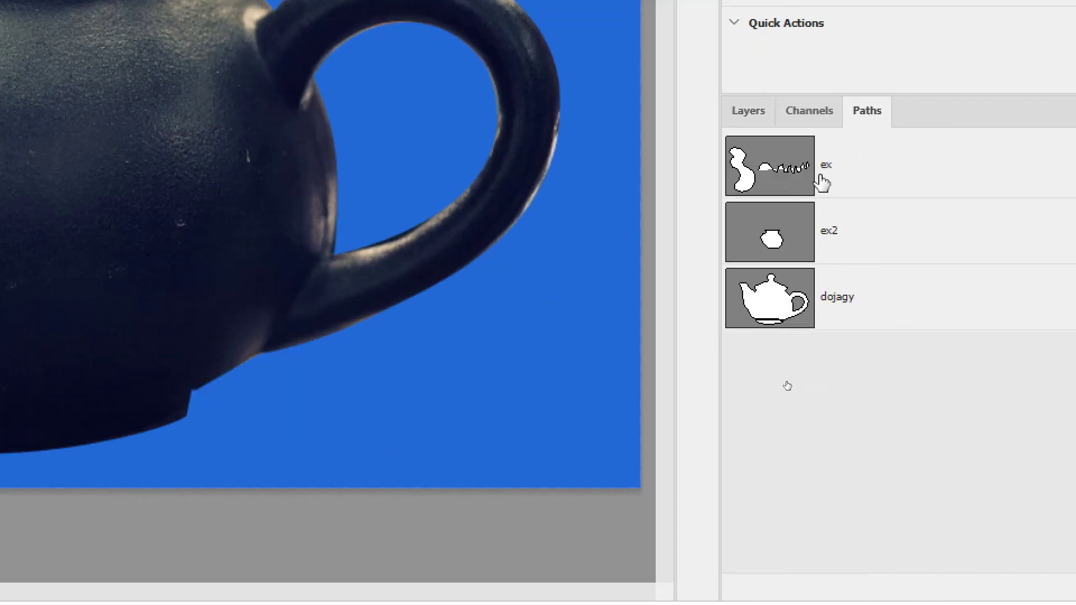
click(775, 297)
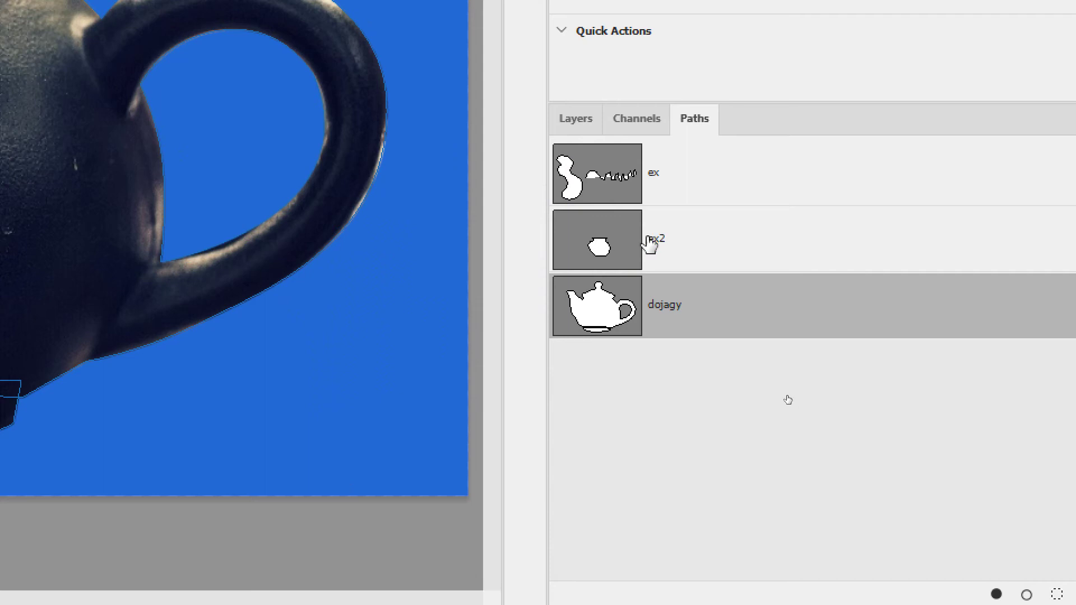
click(572, 115)
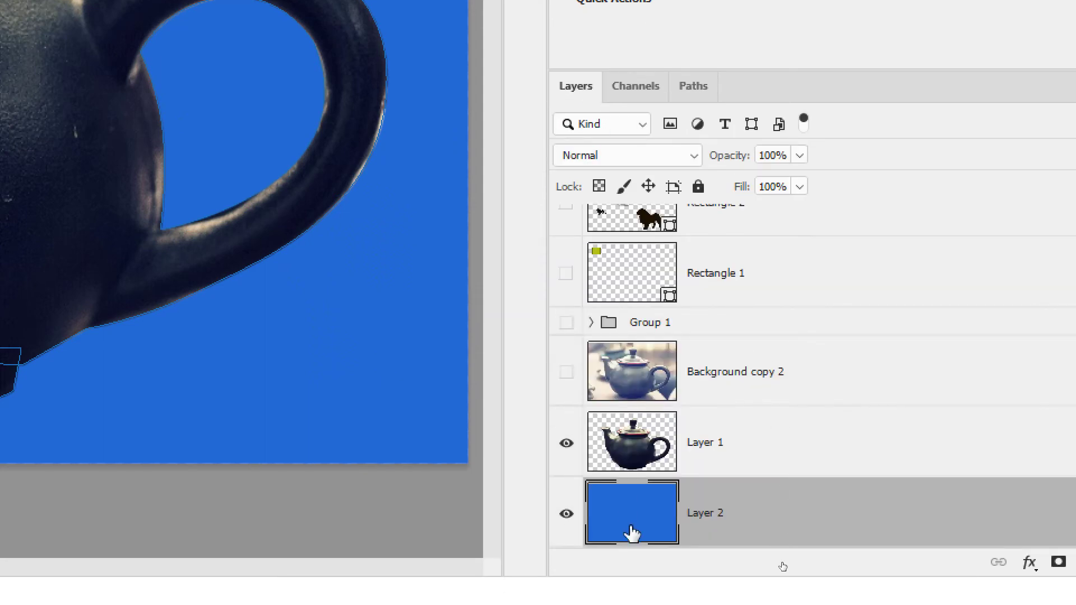
drag(632, 533, 656, 513)
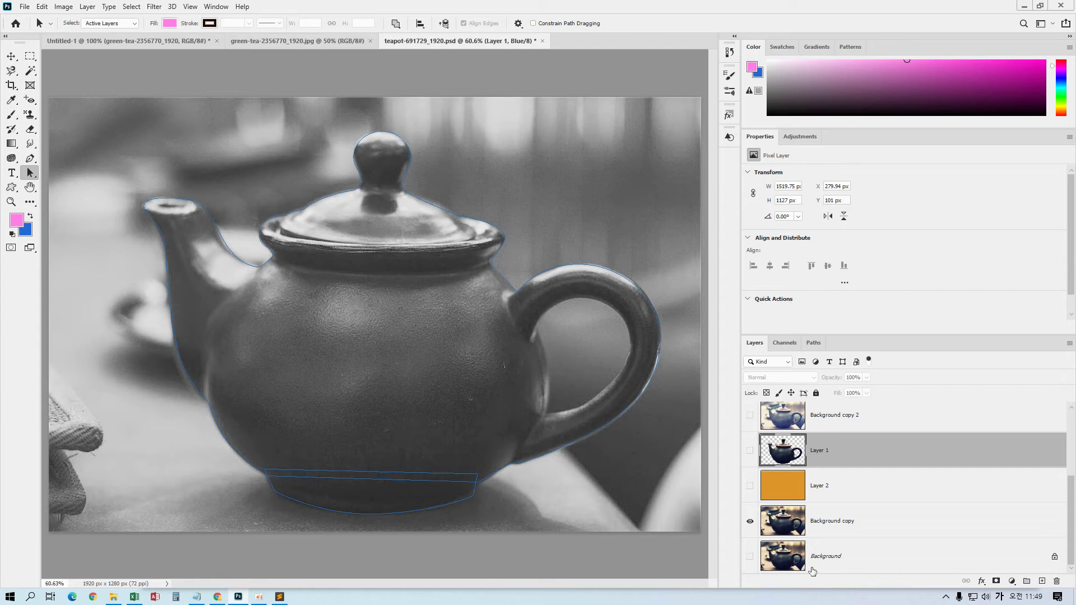
Step: Make Background copy the active layer, then copy the handle-opening outline from Path 1 and paste it into the dojagy path
click(830, 527)
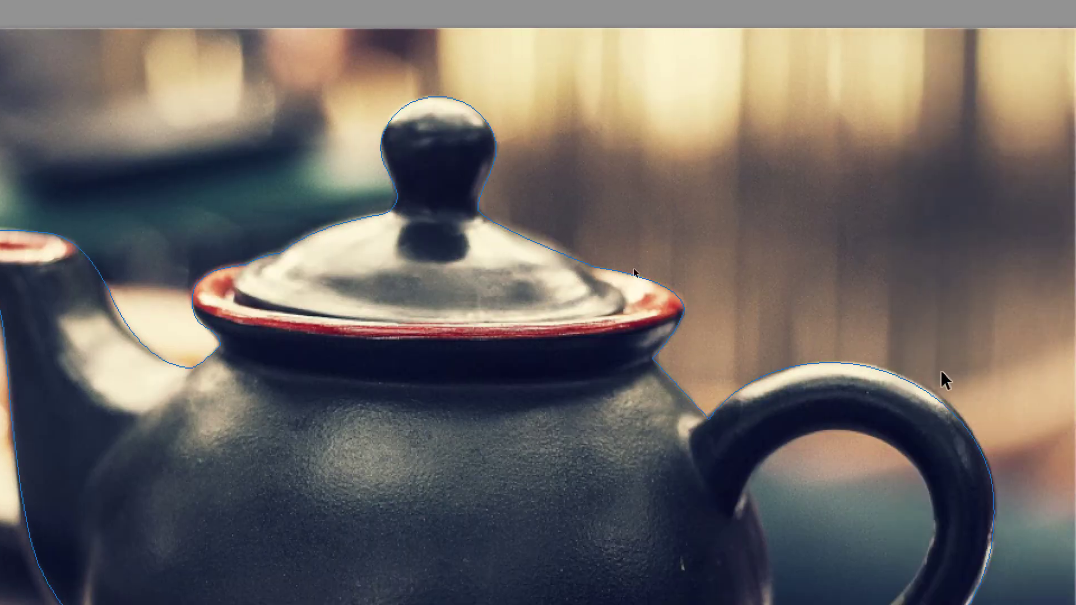
scroll(945, 380, down, 10)
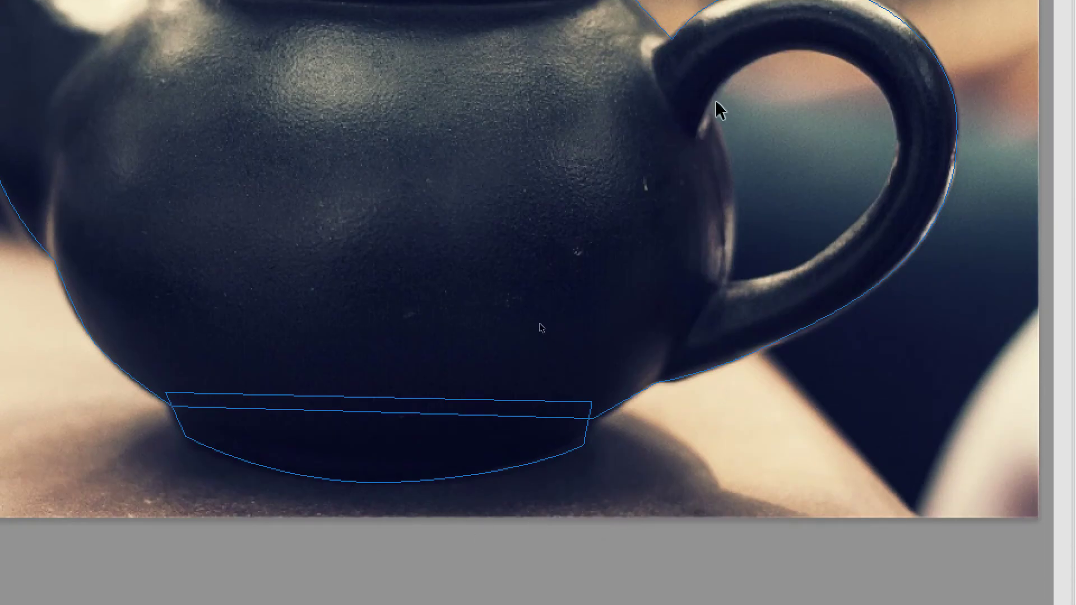
scroll(814, 84, up, 1)
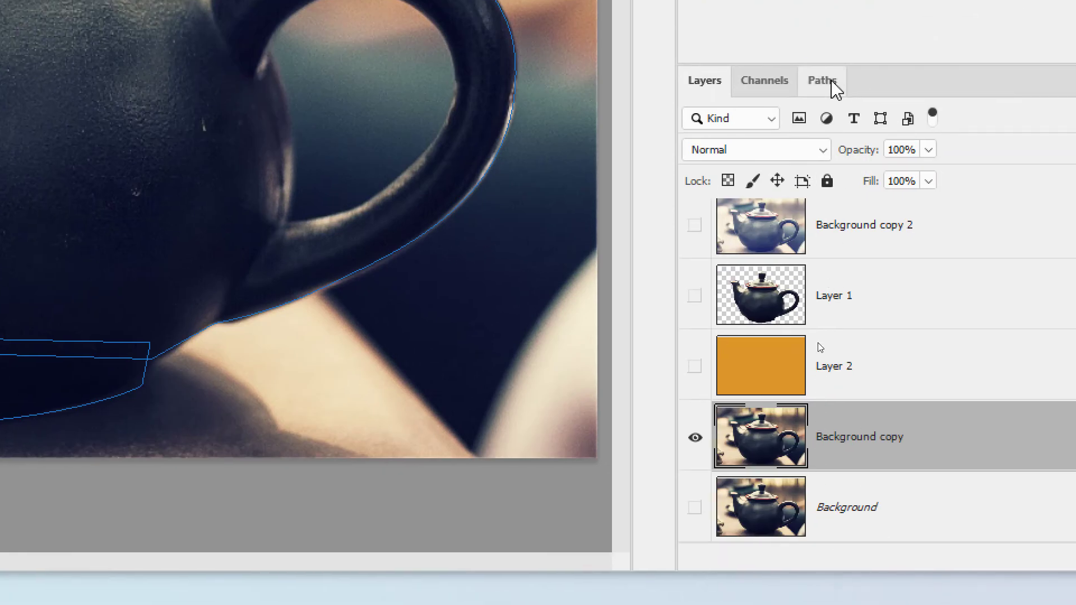
click(834, 86)
click(804, 210)
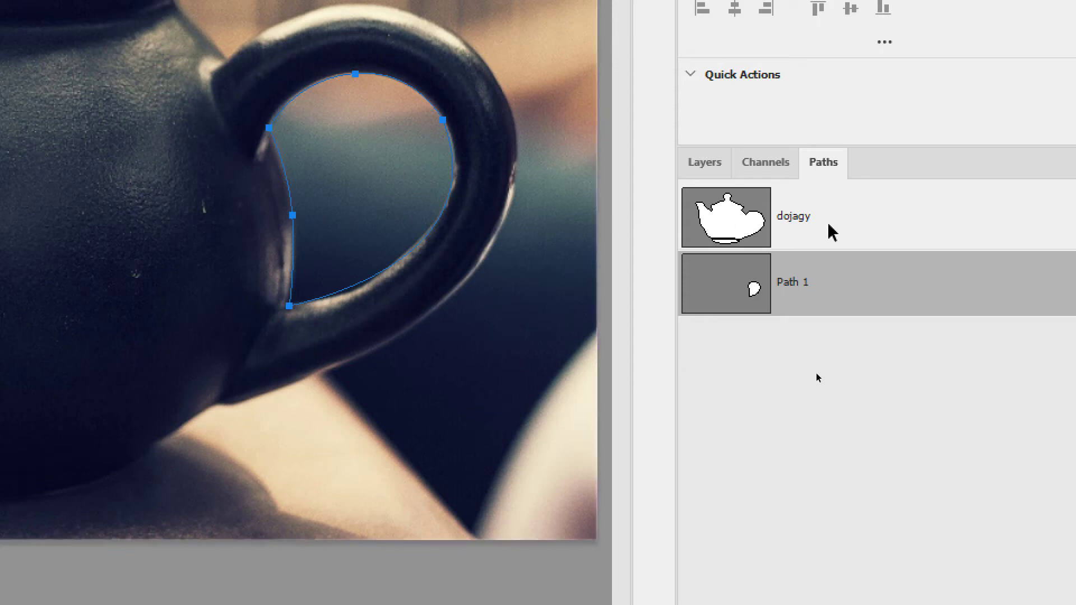
click(741, 229)
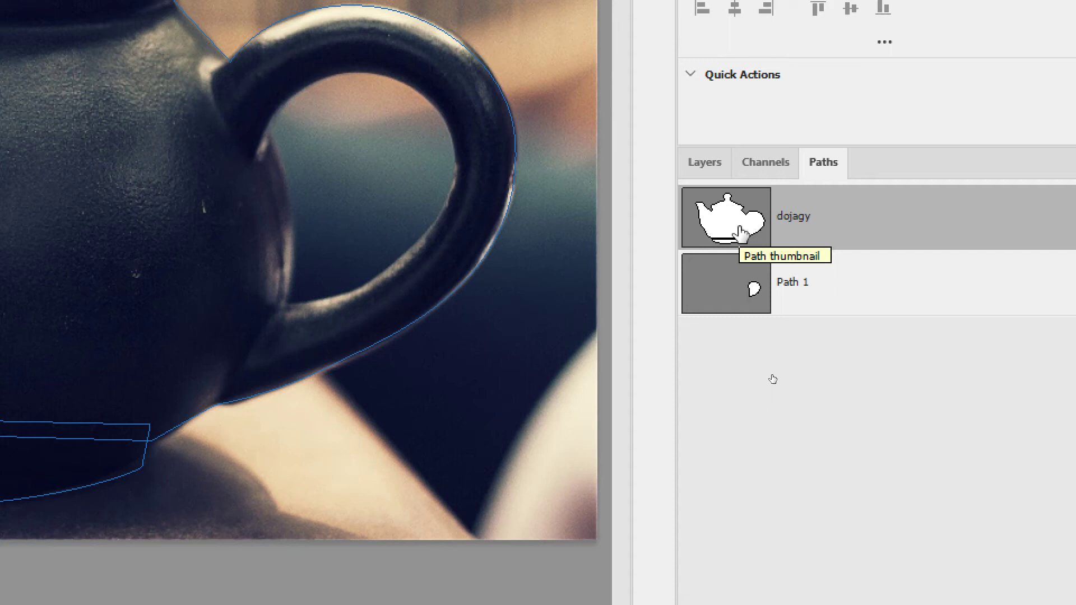
key(ctrl+v)
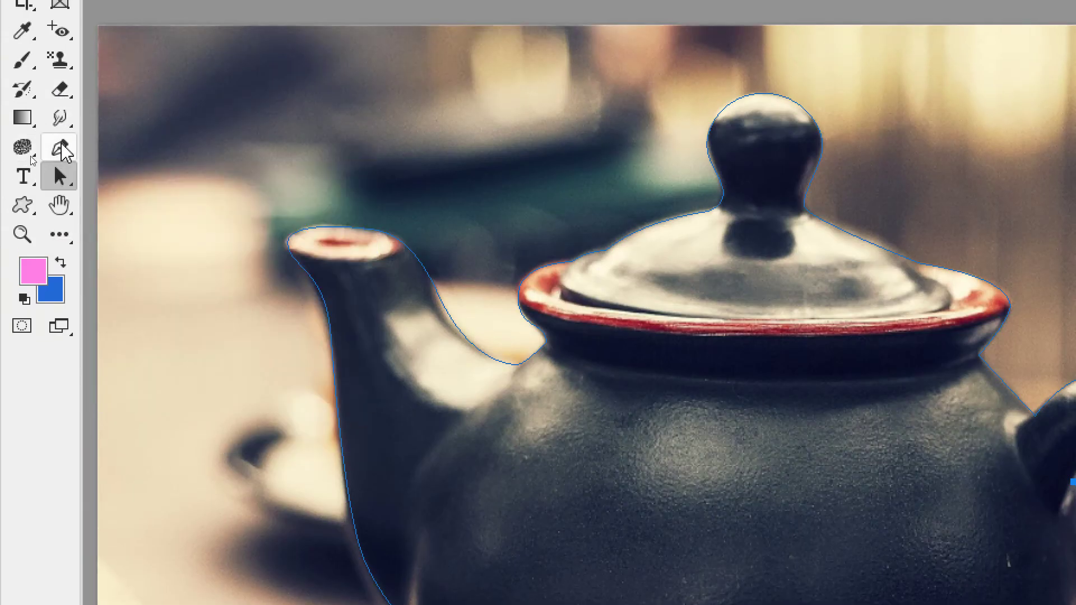
Step: With the Ellipse tool in Path mode, add three ellipses to the dojagy path: two inside the lid and one crossing the lid's edge
right_click(22, 211)
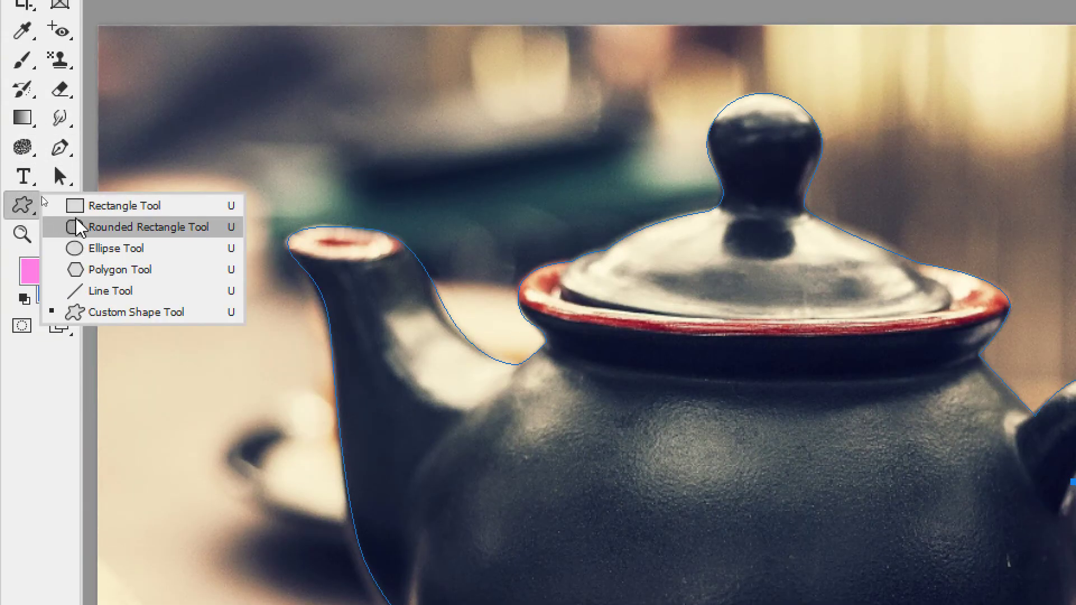
click(111, 244)
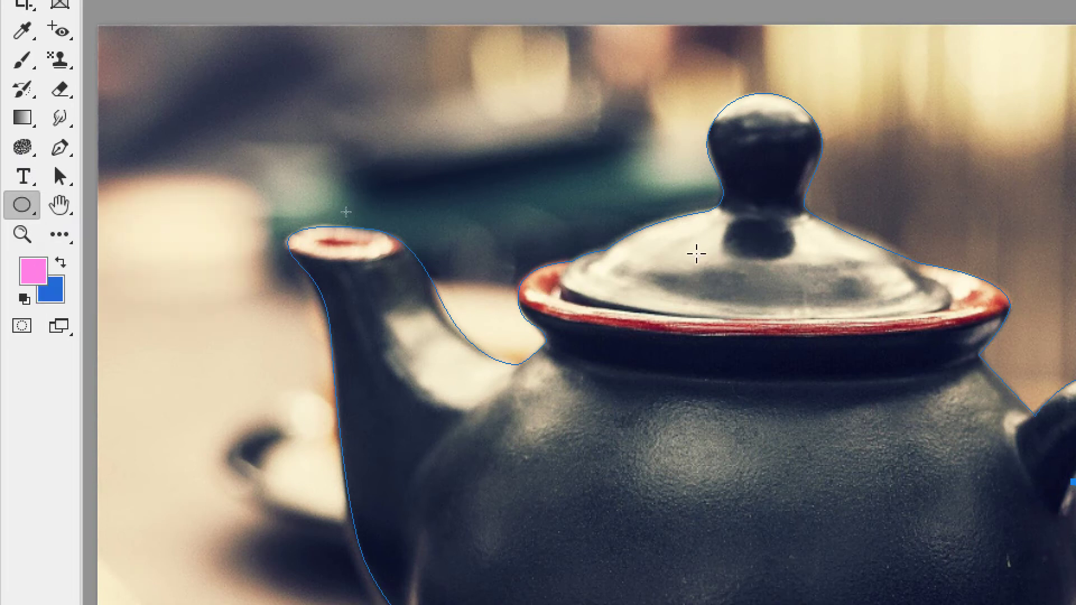
drag(646, 262, 684, 289)
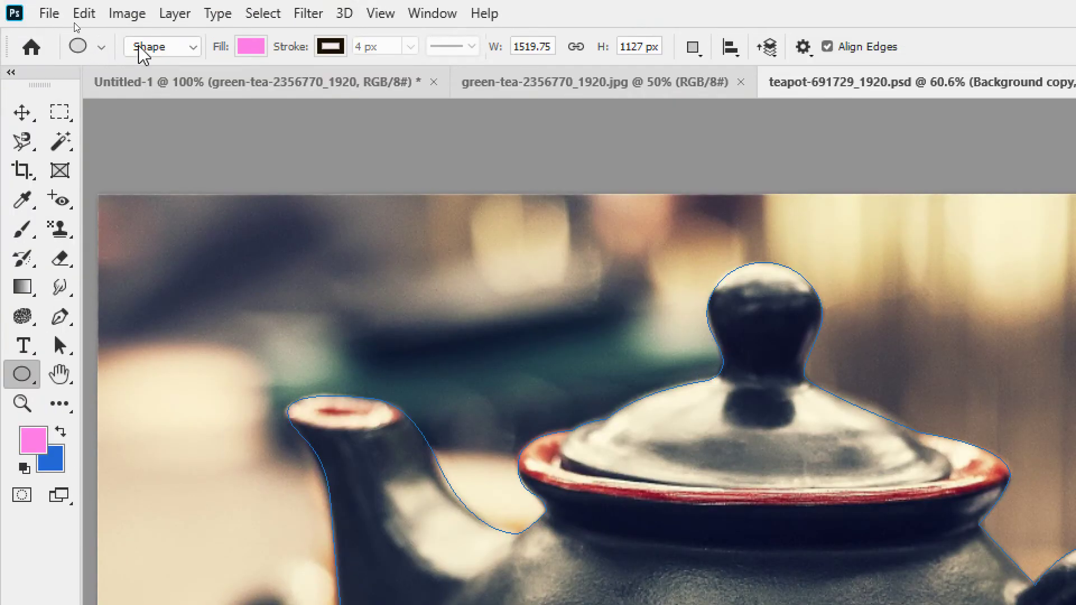
click(137, 46)
click(161, 84)
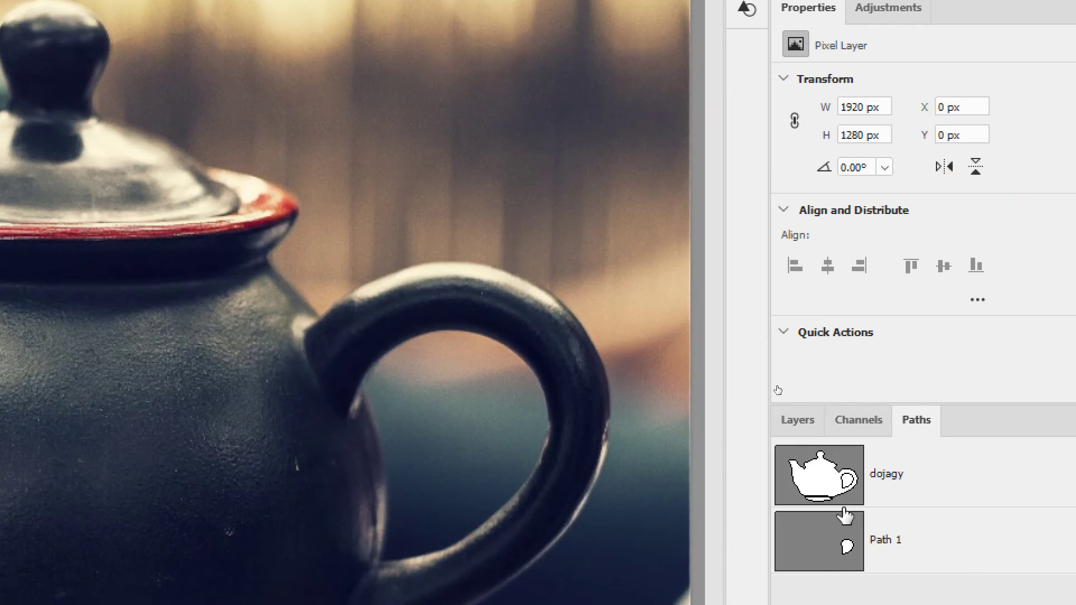
click(842, 496)
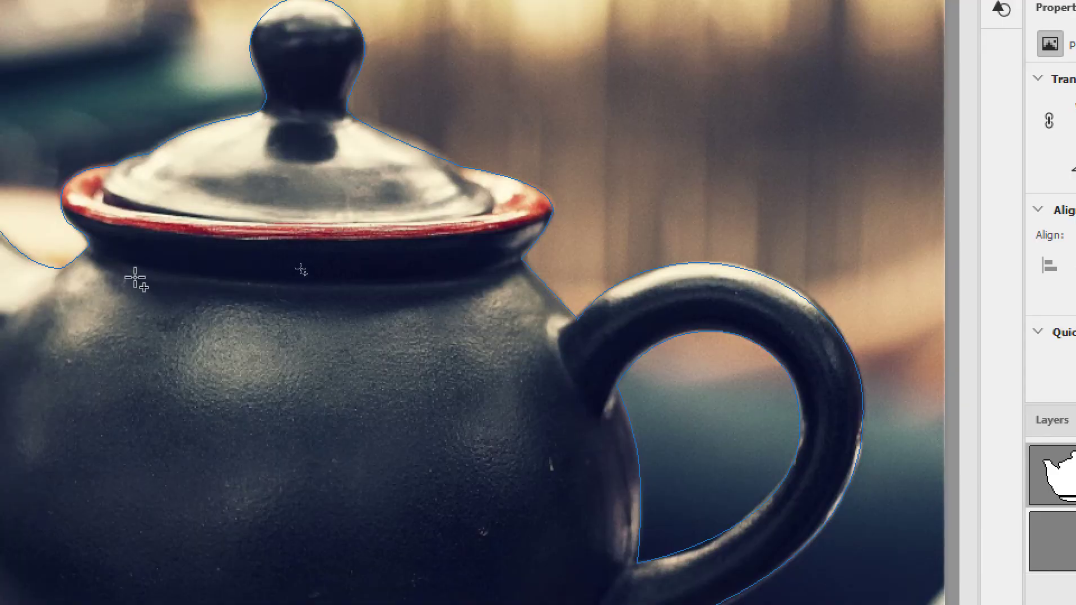
drag(171, 167, 208, 194)
drag(245, 163, 315, 211)
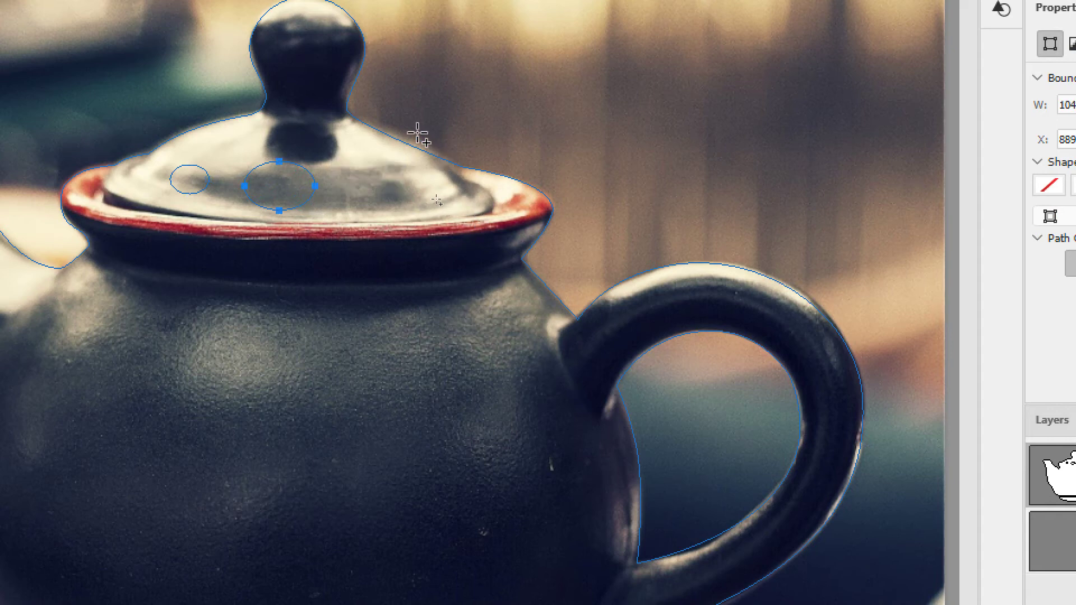
drag(388, 94, 457, 145)
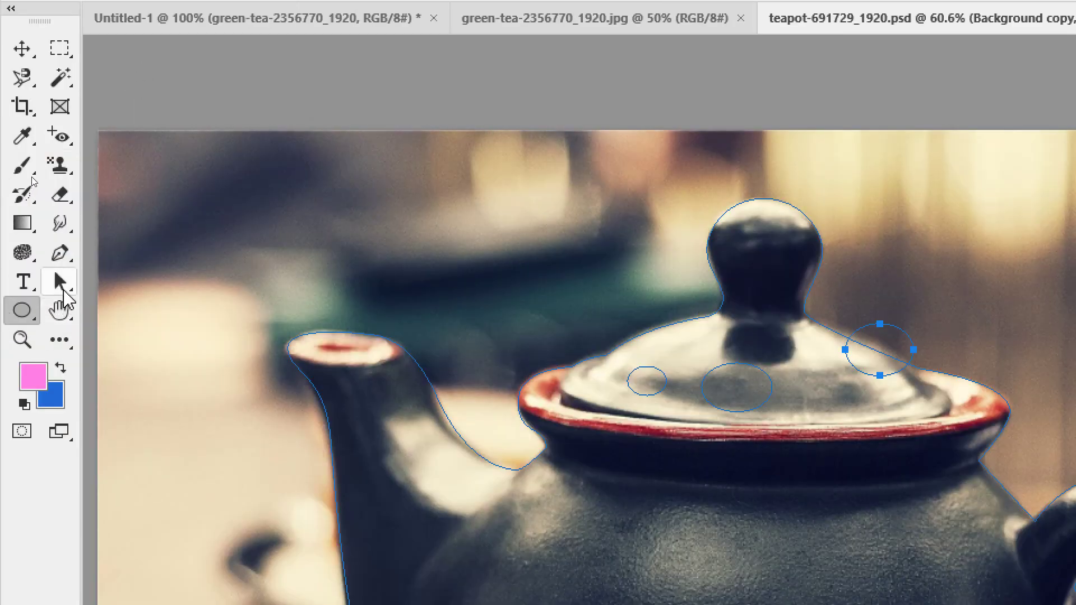
Step: Select the two ellipses inside the lid and set their path operation to Subtract Front Shape
click(63, 290)
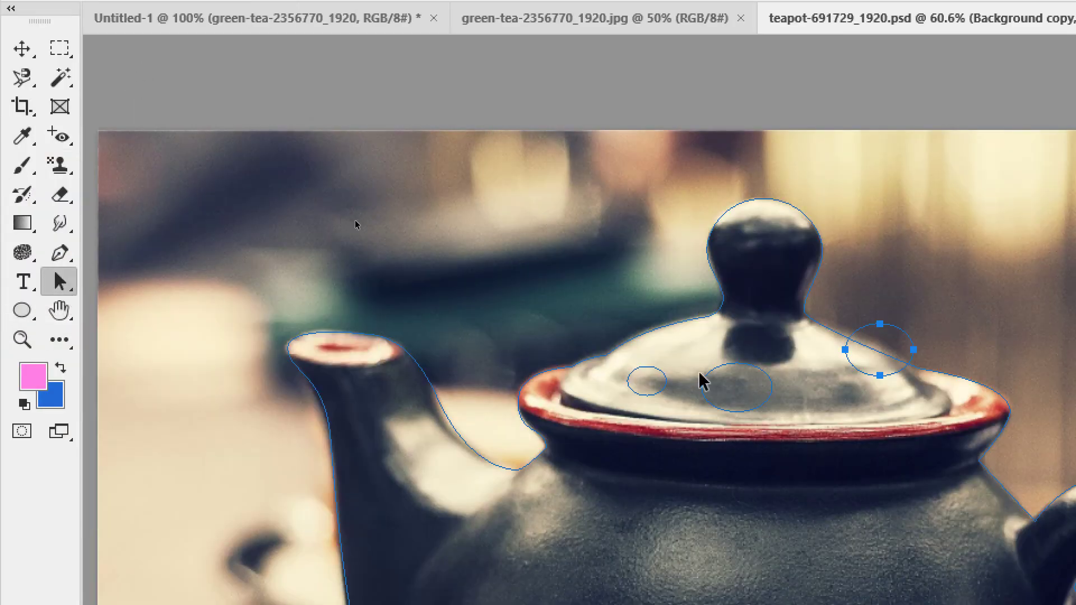
click(705, 319)
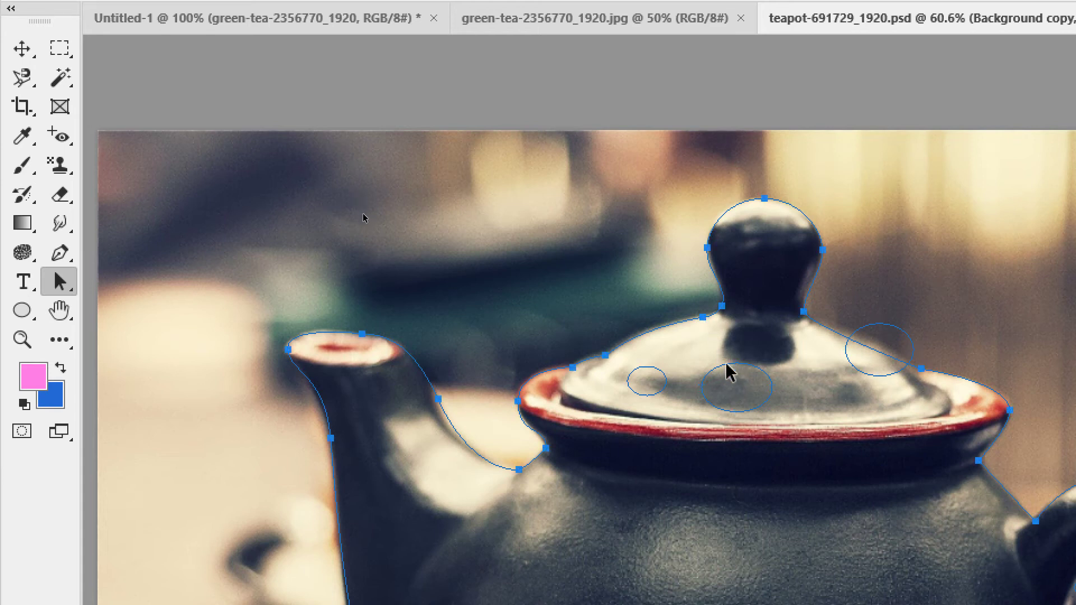
click(766, 372)
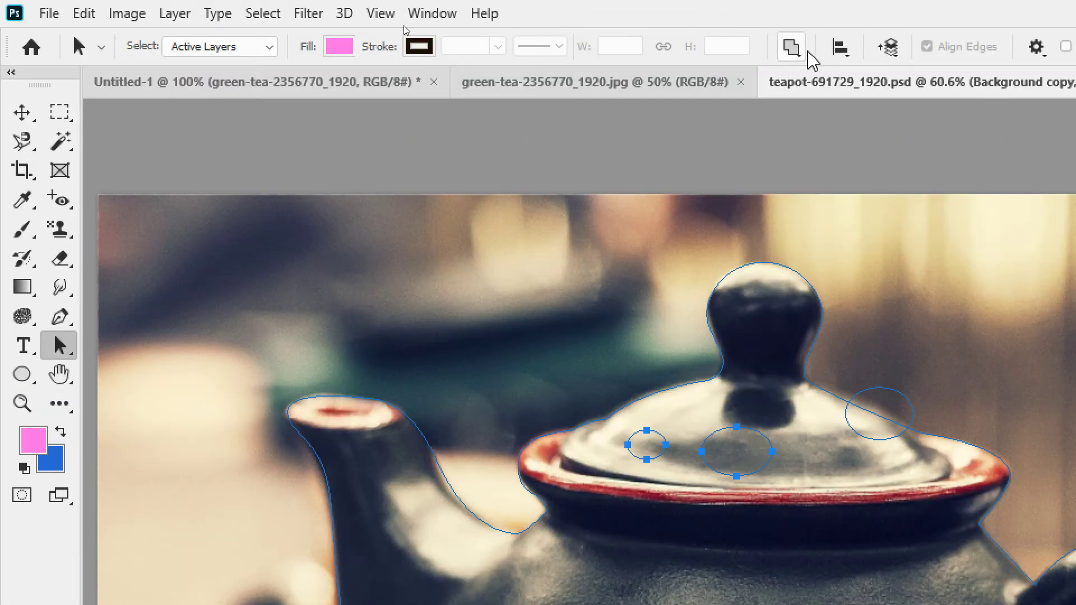
click(791, 48)
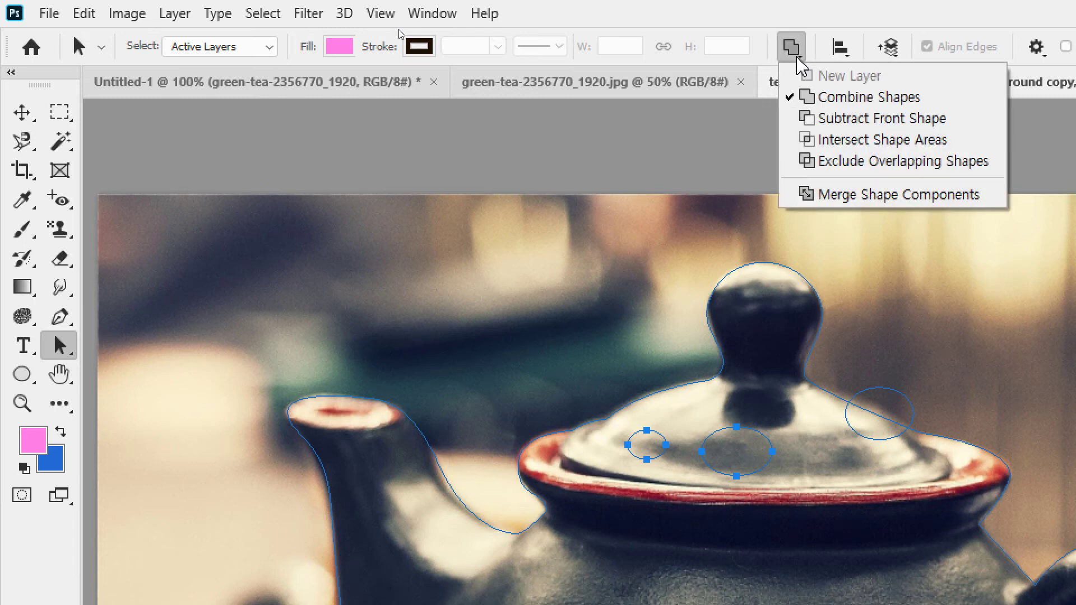
click(828, 120)
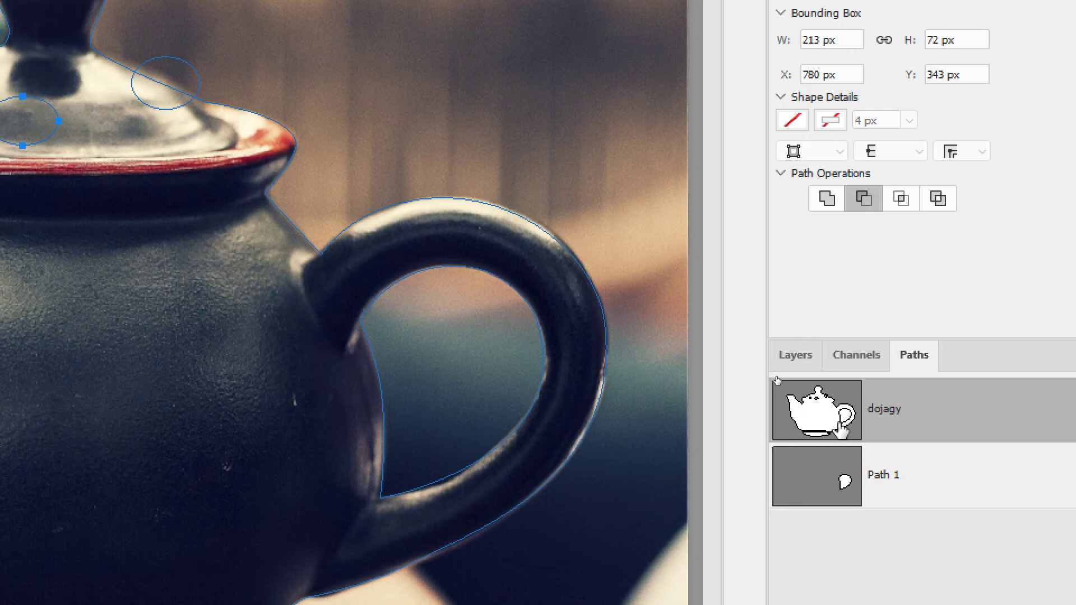
Step: Cut the handle-opening subpath out of the dojagy path, accepting the live-shape conversion, and paste it back into the same path
click(538, 334)
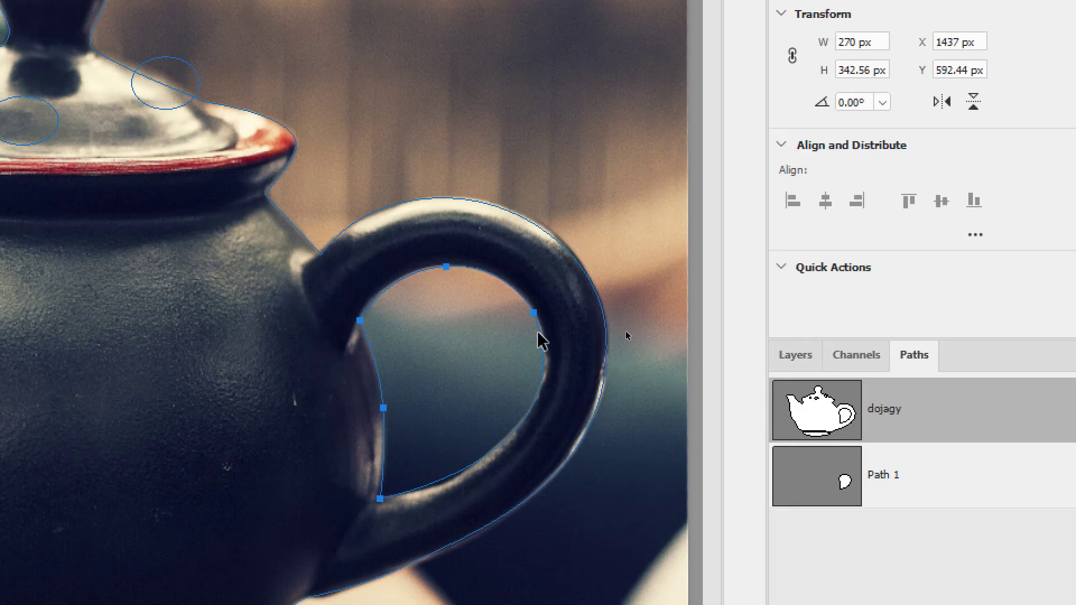
click(814, 475)
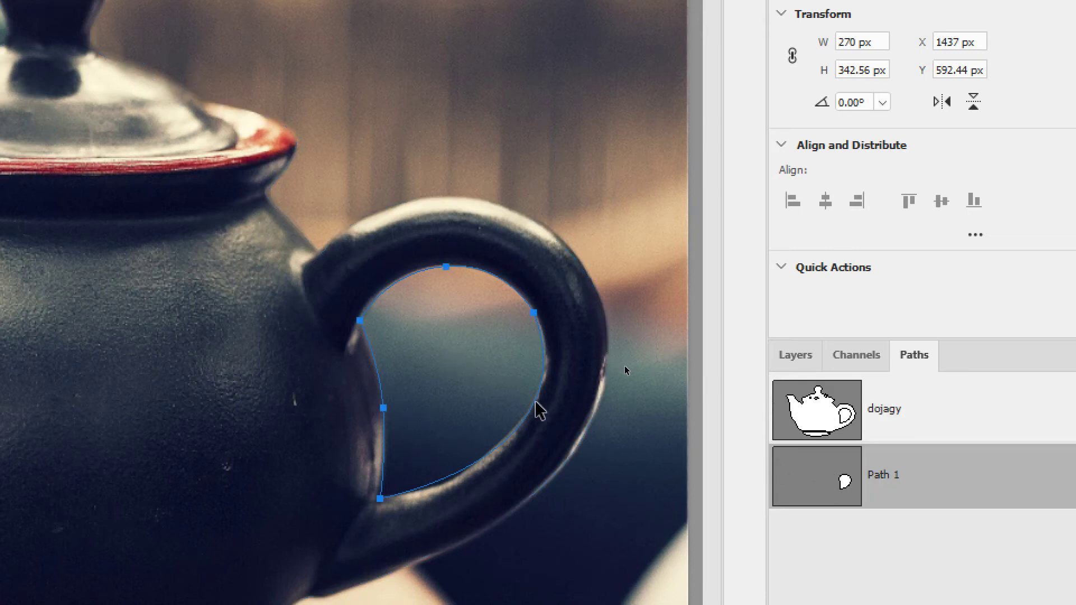
click(788, 412)
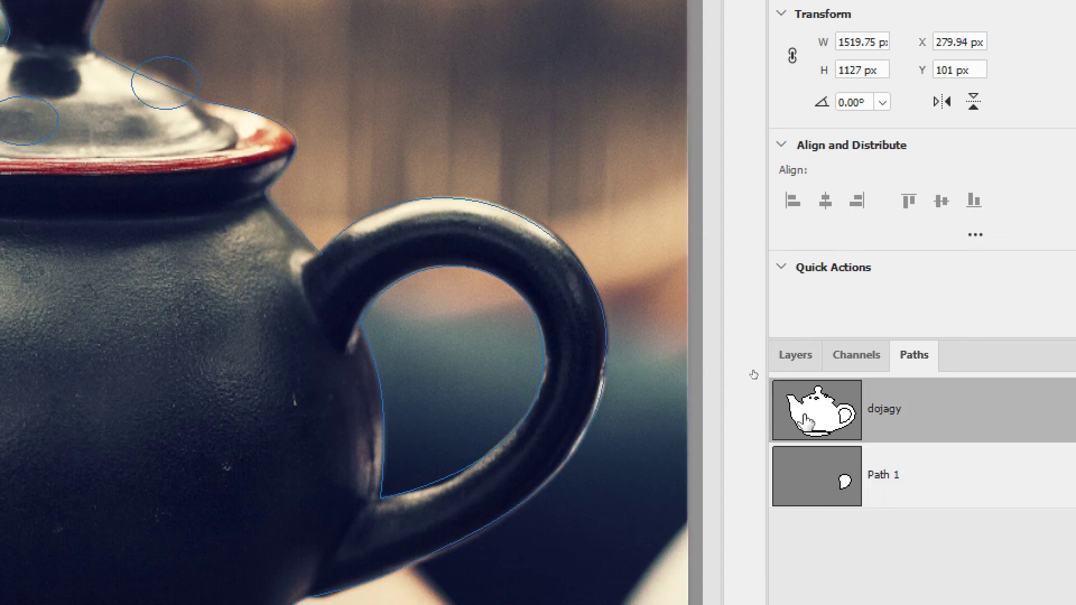
click(544, 338)
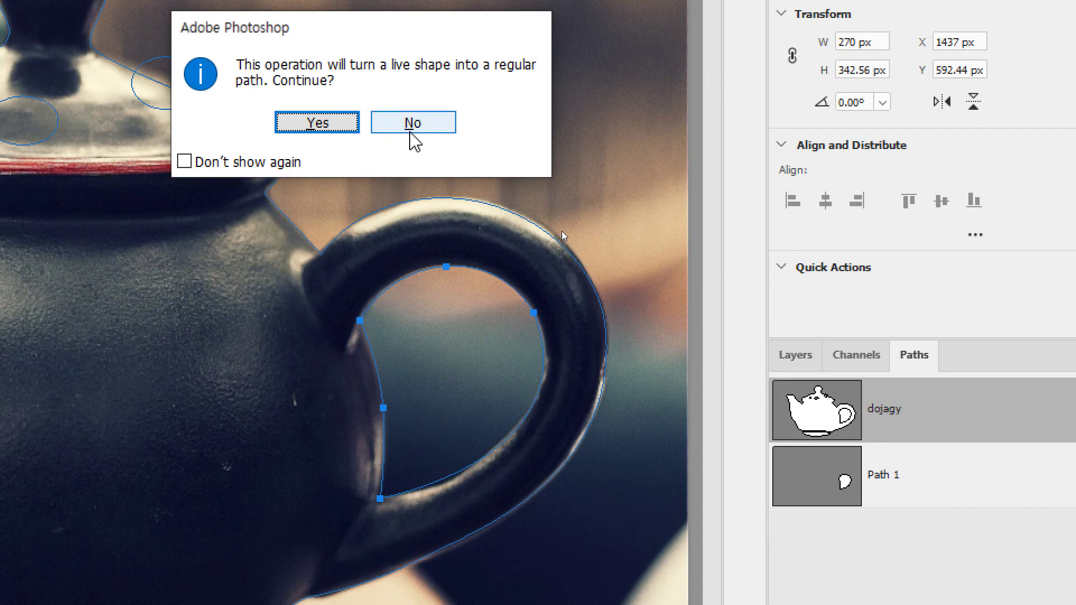
click(339, 126)
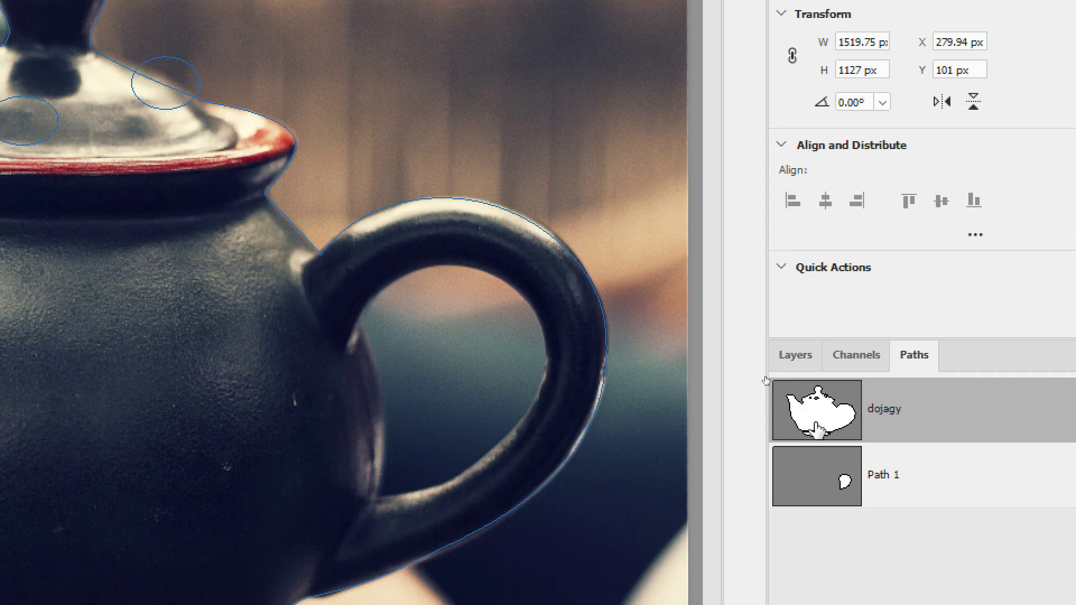
key(ctrl+v)
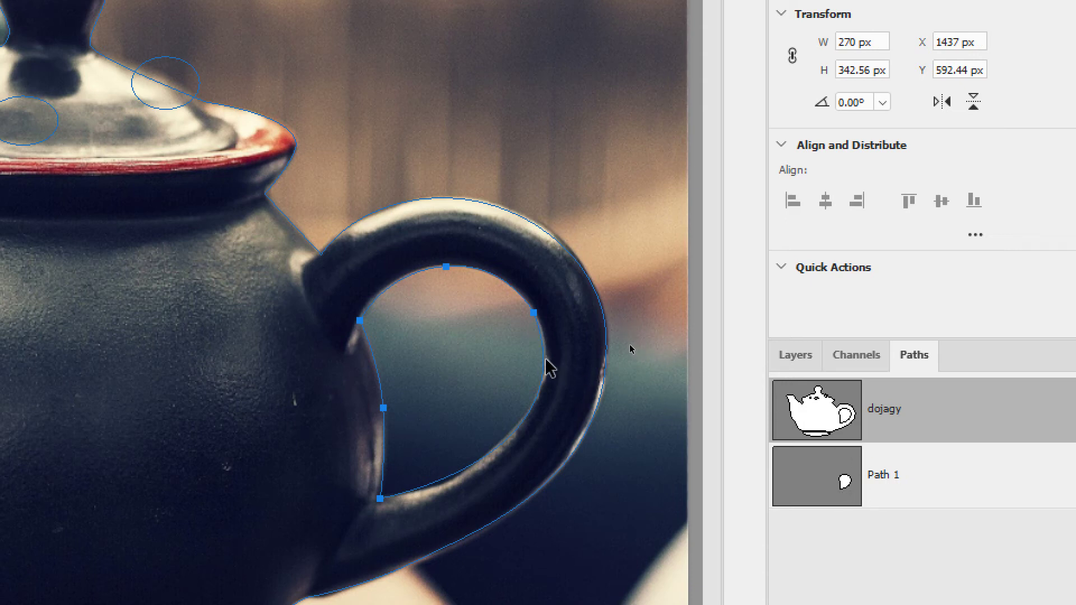
Step: Set the handle-opening subpath's path operation to Subtract Front Shape and load the dojagy path as a selection
click(548, 233)
click(495, 285)
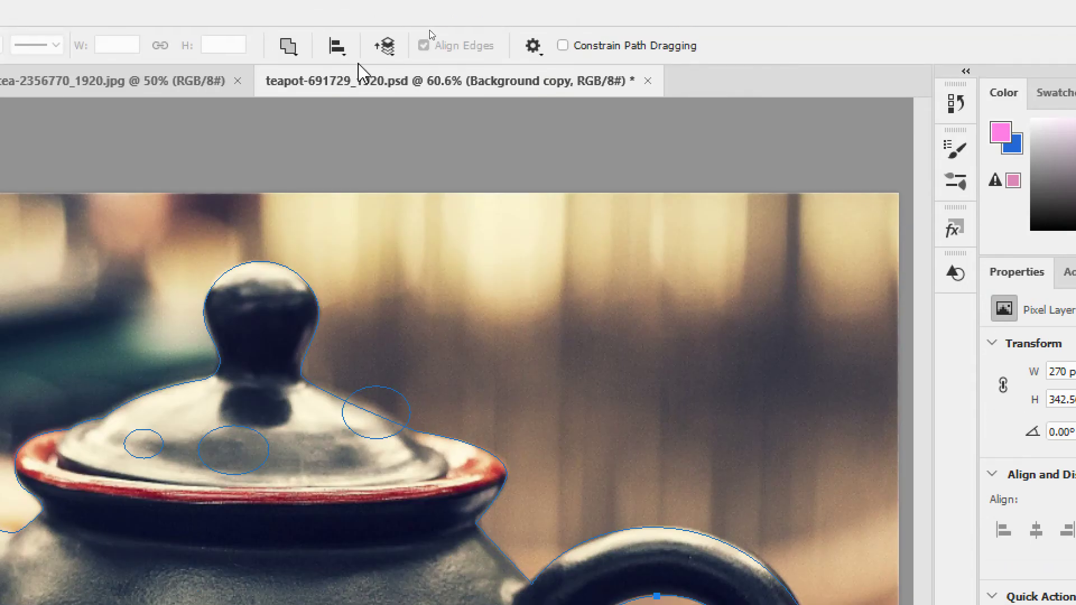
click(288, 46)
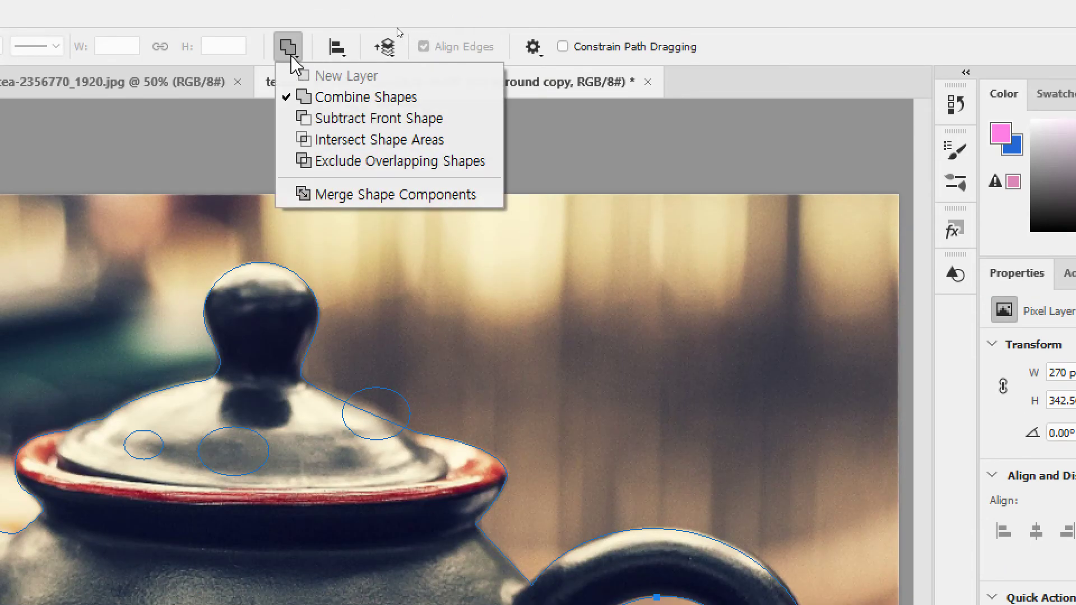
click(328, 120)
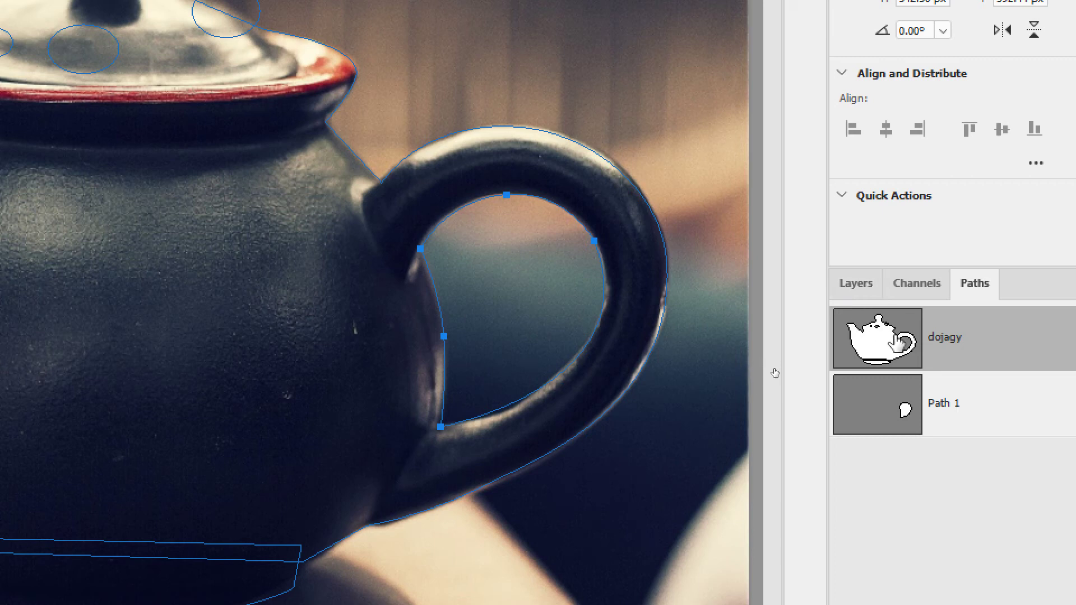
drag(775, 374, 763, 373)
key(ctrl+Return)
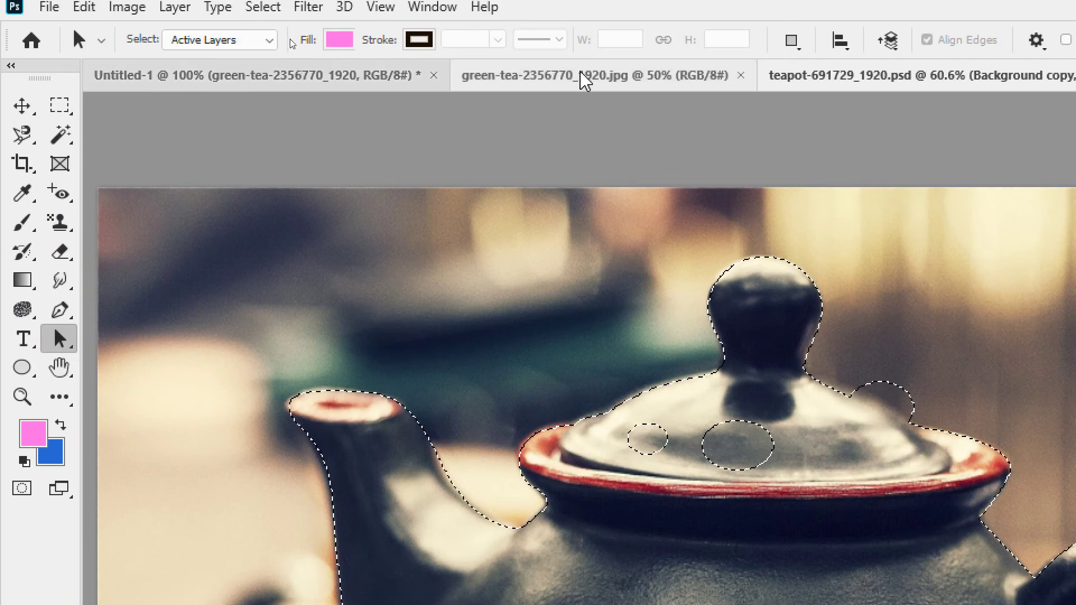
Step: In green-tea-2356770_1920.jpg, draw a circular Ellipse-tool path the size of the white teapot's body and position it over the body
click(583, 79)
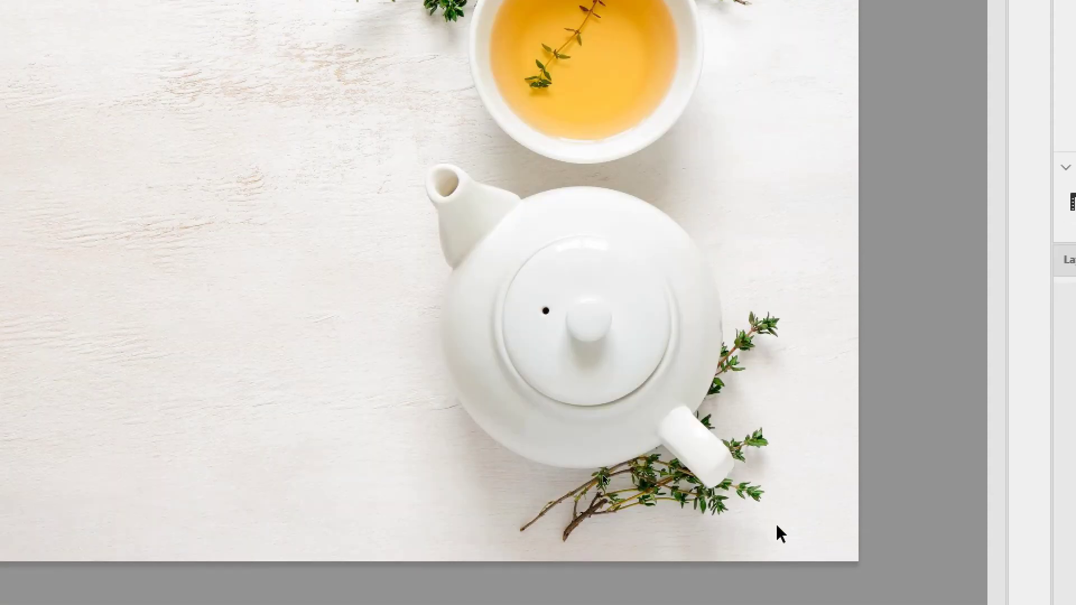
key(ctrl+plus)
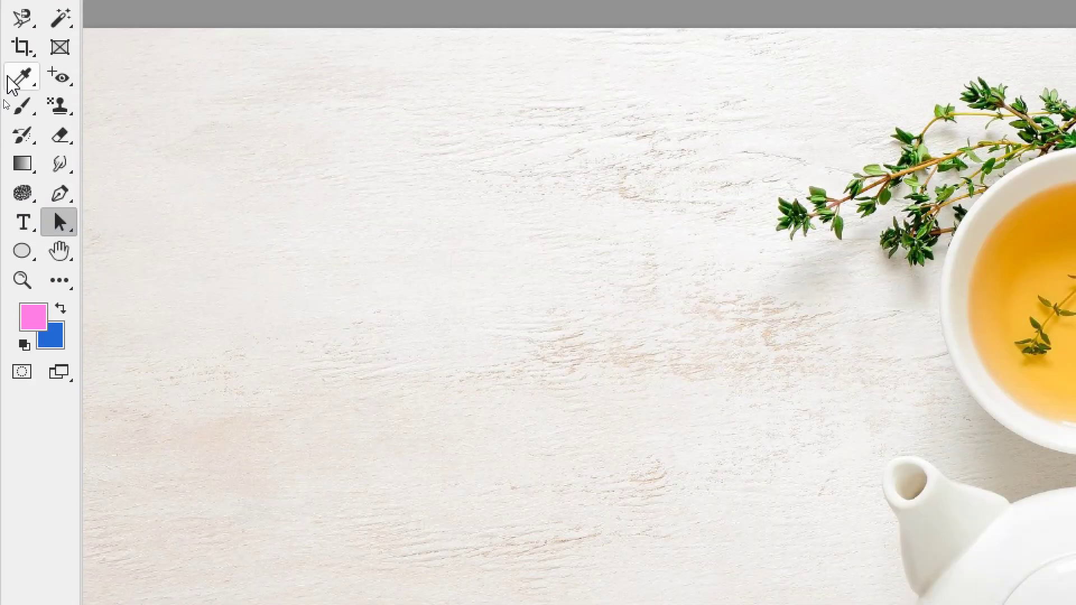
click(21, 255)
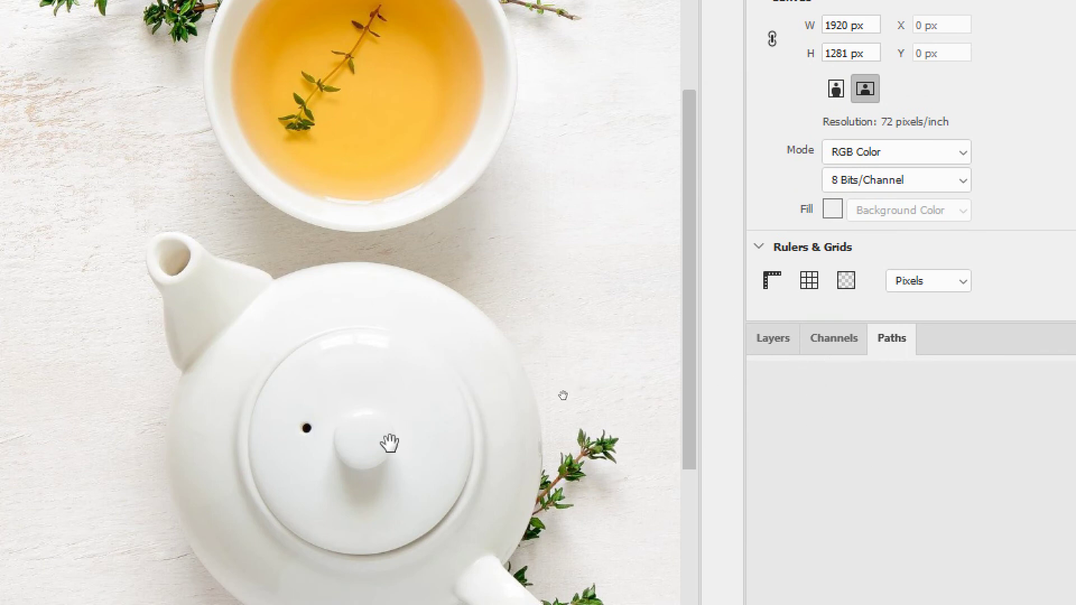
drag(384, 444, 360, 228)
drag(139, 70, 517, 463)
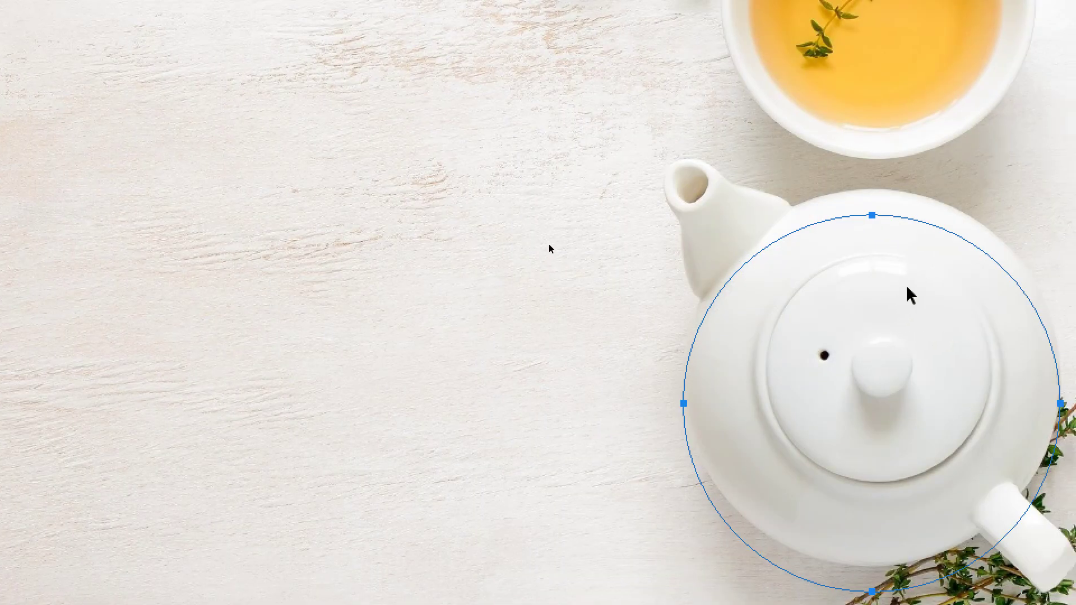
drag(907, 293, 913, 262)
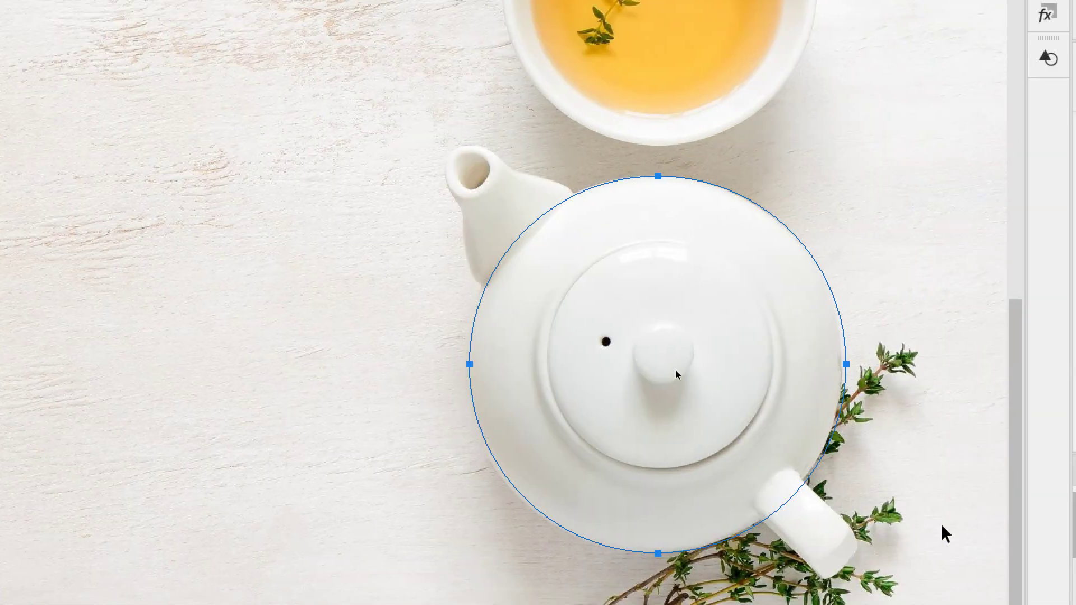
Step: Free Transform the circle path to about 501 px wide so it fits the teapot body's outline
key(ctrl+t)
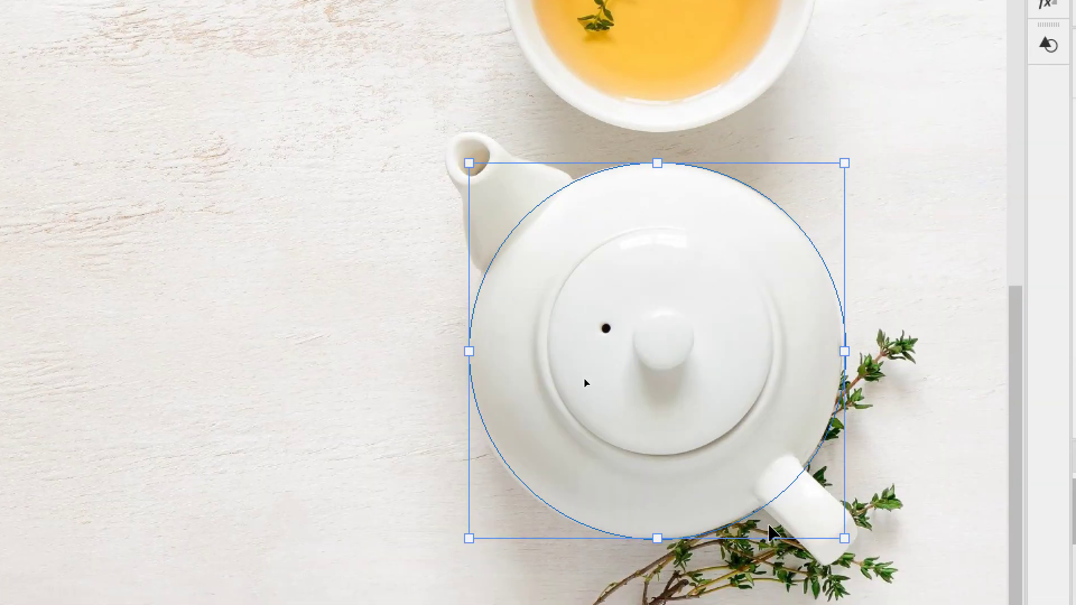
drag(658, 525, 659, 529)
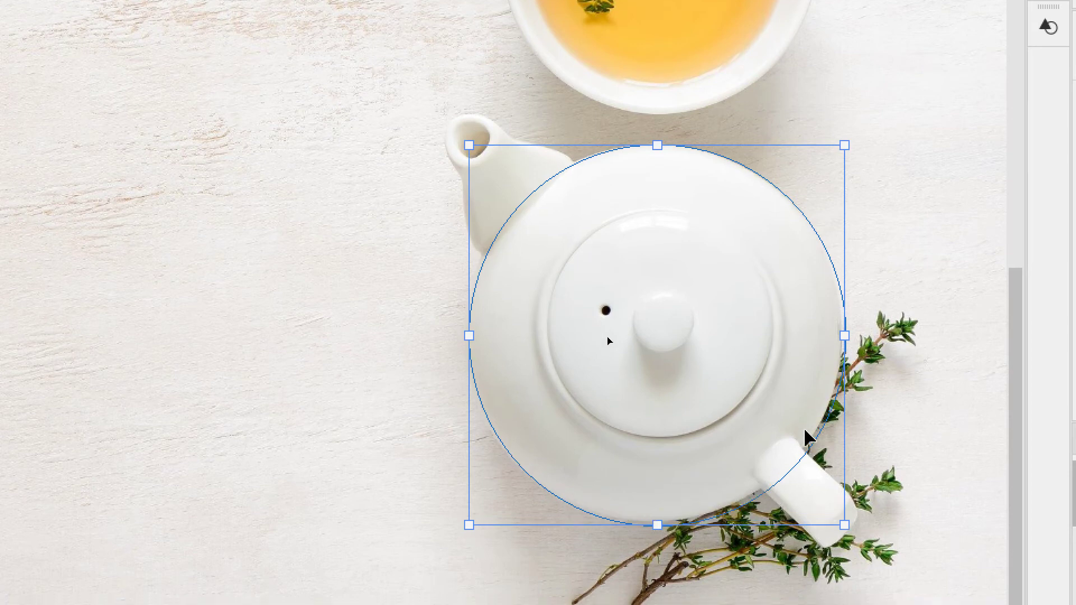
drag(844, 335, 843, 336)
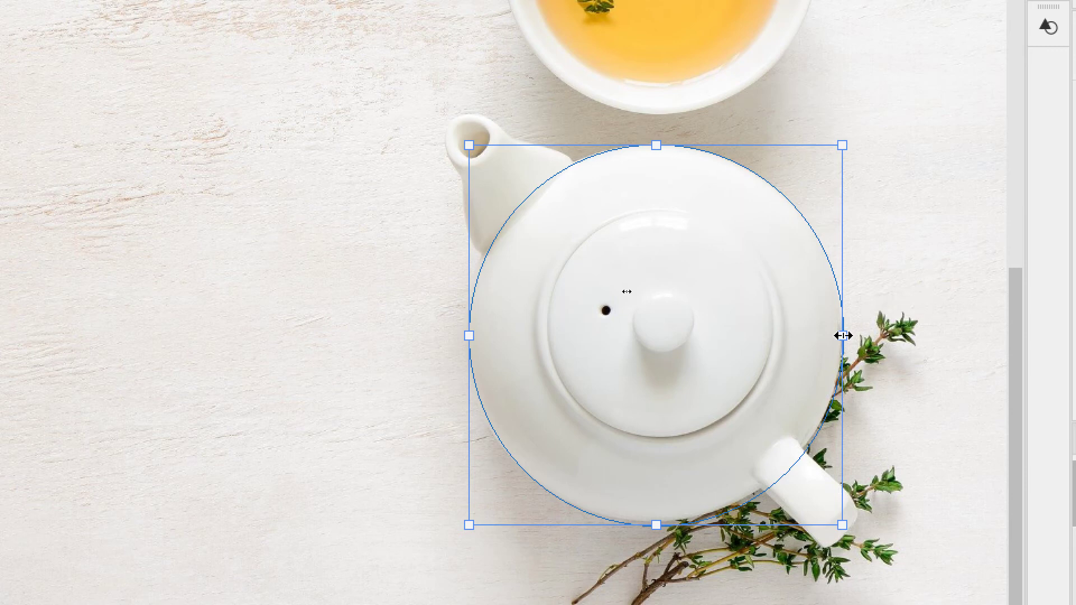
key(Return)
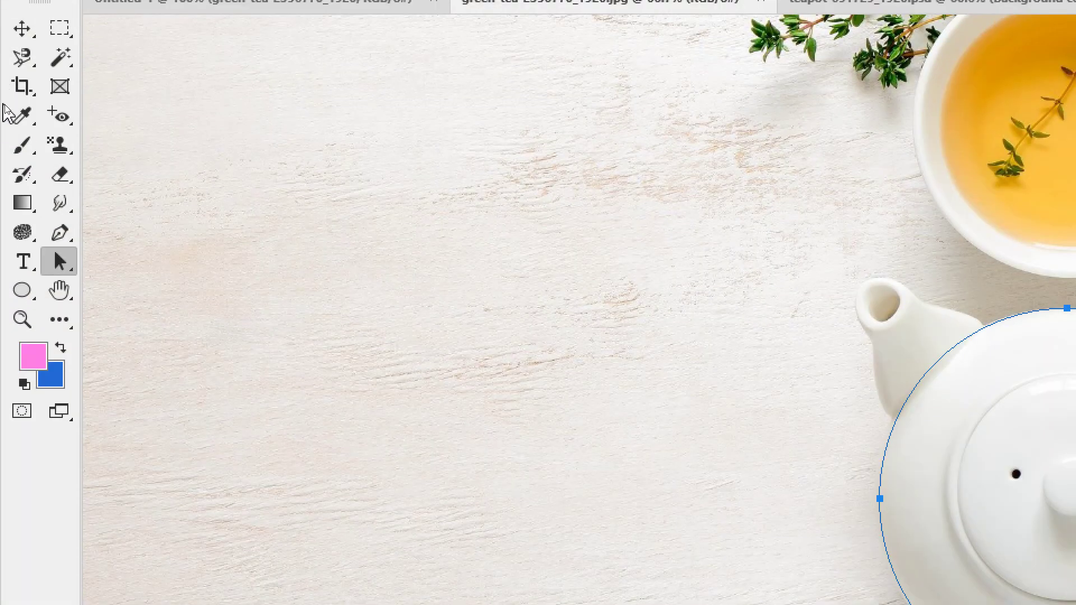
Step: With the Direct Selection tool, select the anchor point at the bottom of the circle path
click(58, 262)
right_click(58, 273)
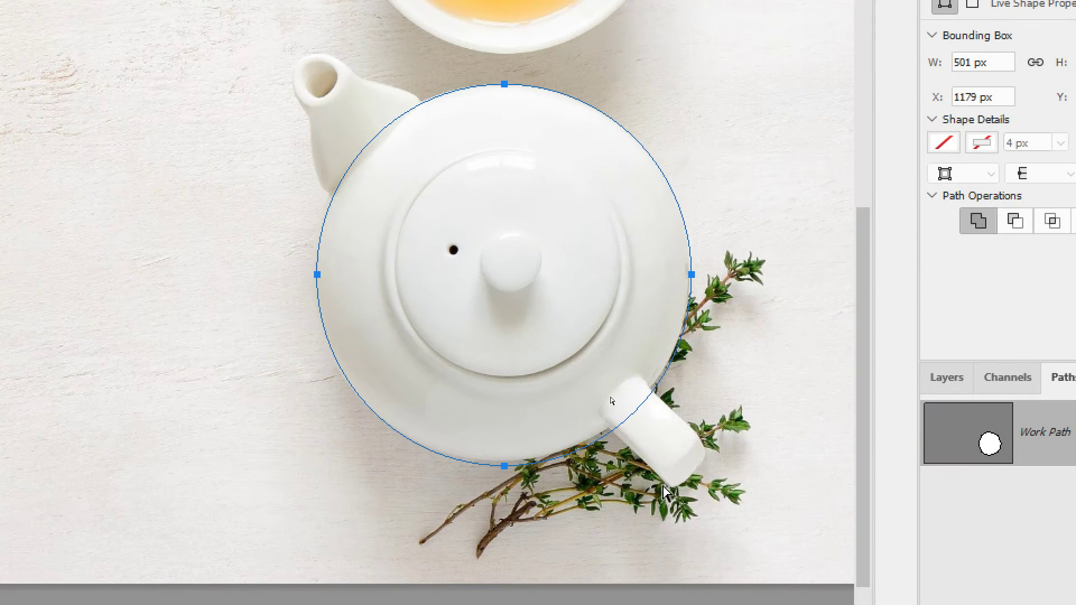
click(504, 465)
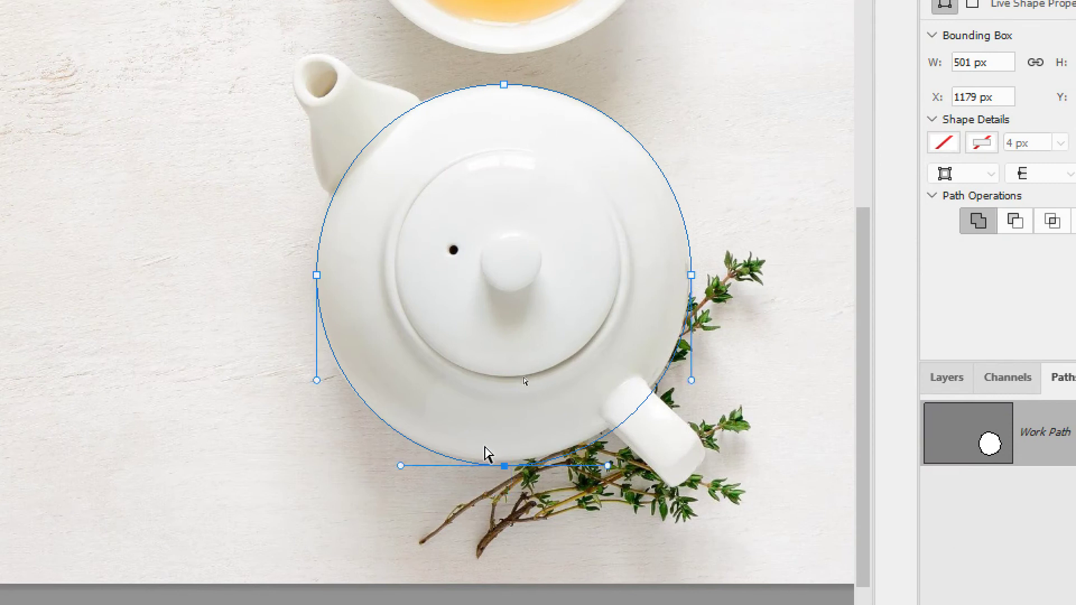
key(Delete)
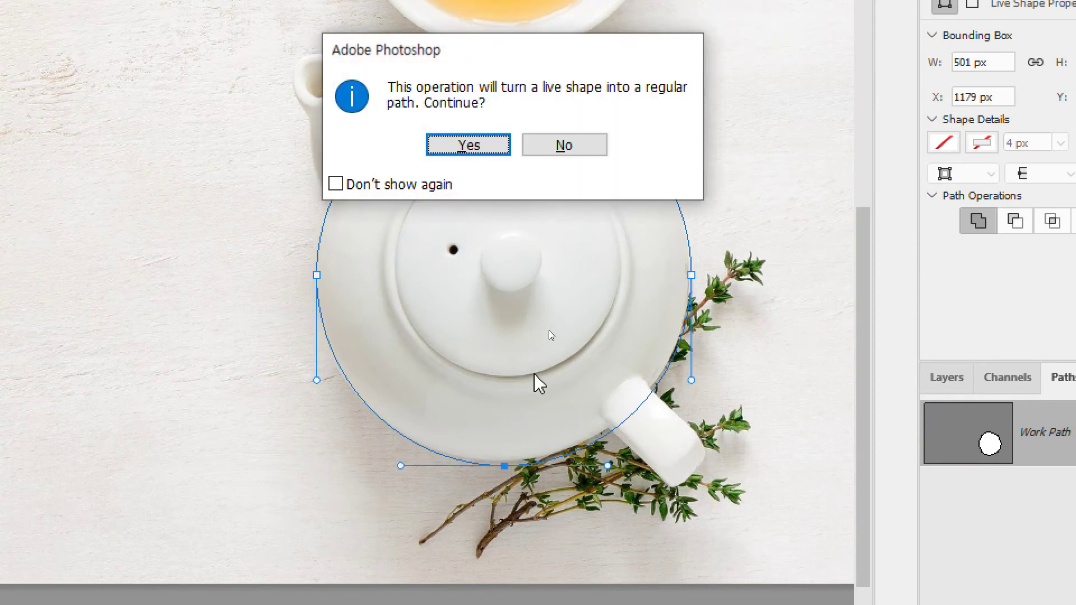
click(598, 147)
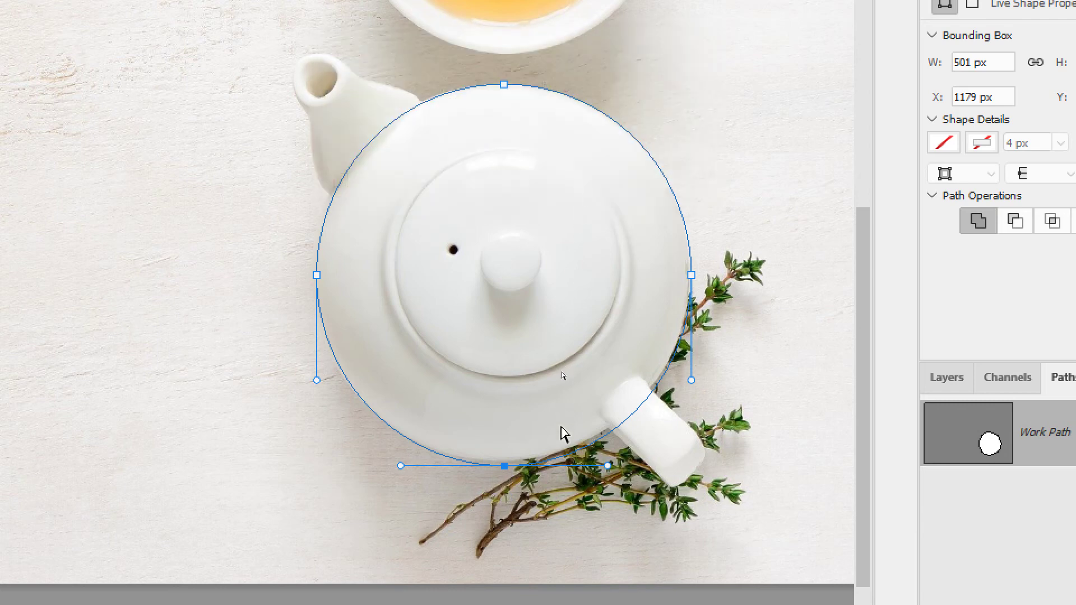
key(Delete)
click(570, 147)
Step: Move the circle's bottom anchor slightly up and left, accept conversion to a regular path, and save the work path as Path 1
mouse_move(503, 465)
mouse_down()
mouse_move(506, 452)
mouse_move(496, 462)
mouse_up()
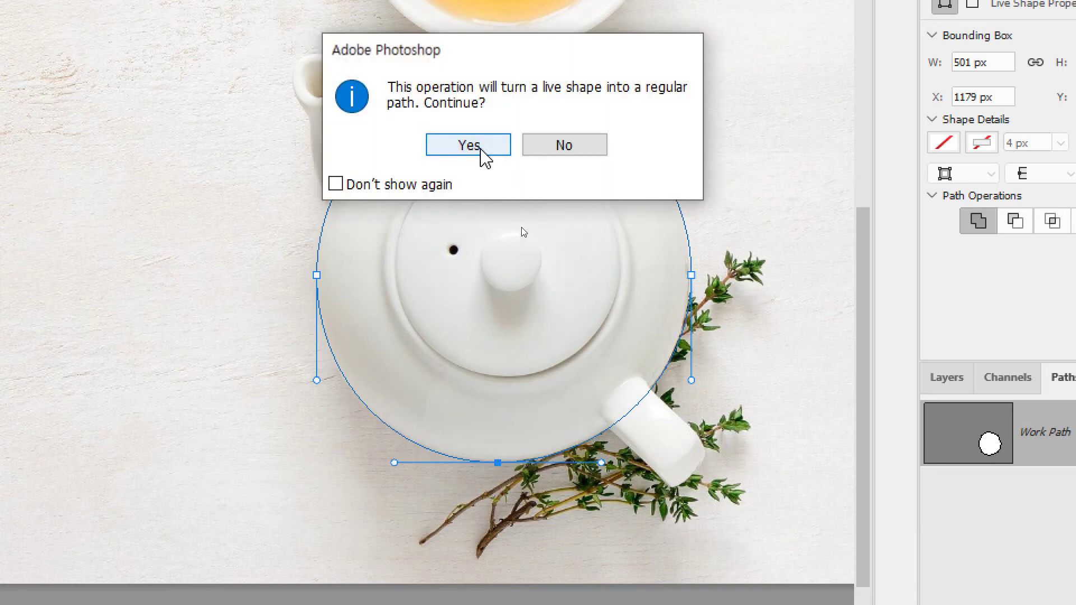
click(482, 150)
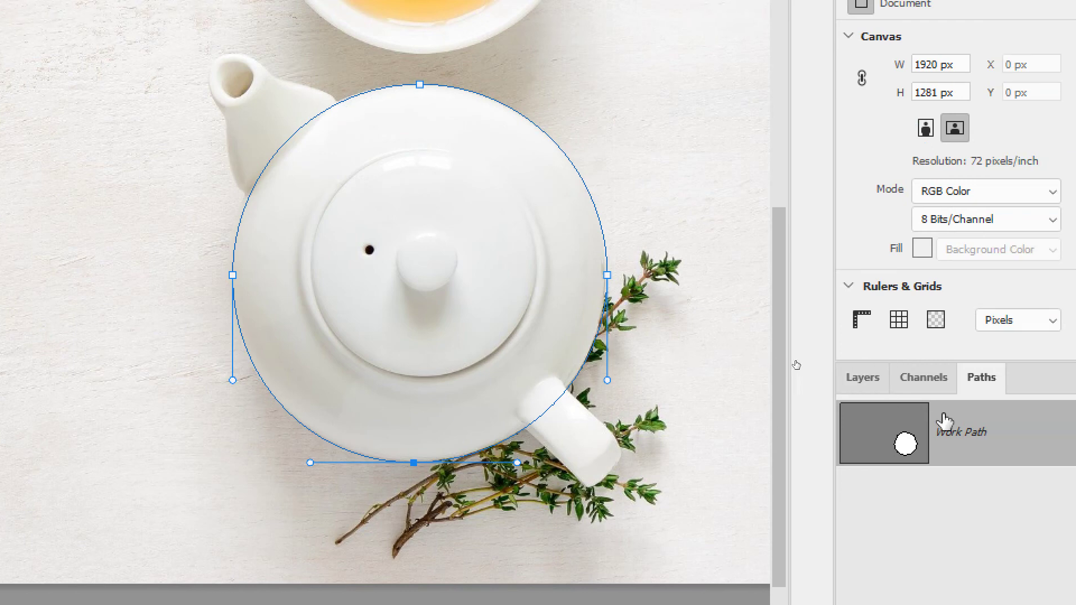
double_click(944, 422)
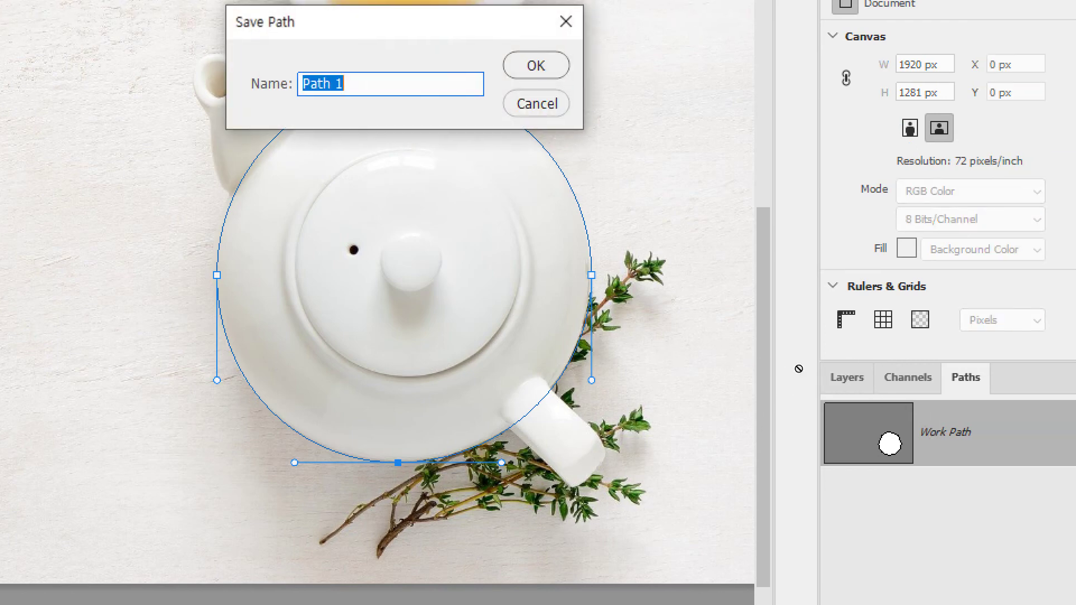
key(Return)
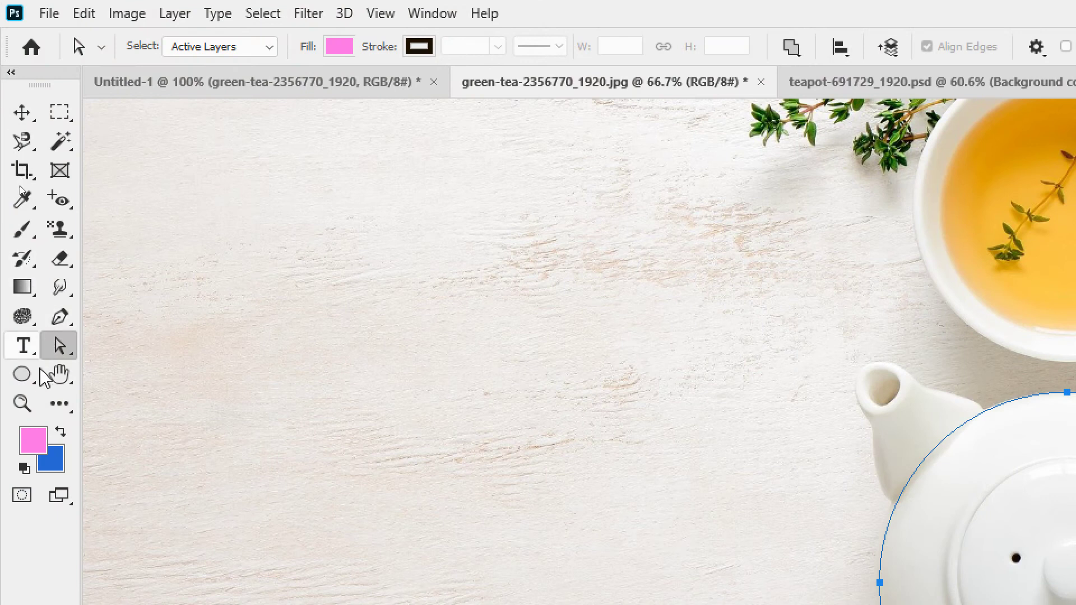
Step: With the Rounded Rectangle tool in Path mode at 100 px radius, add a horizontal rounded rectangle over the teapot's handle
click(38, 384)
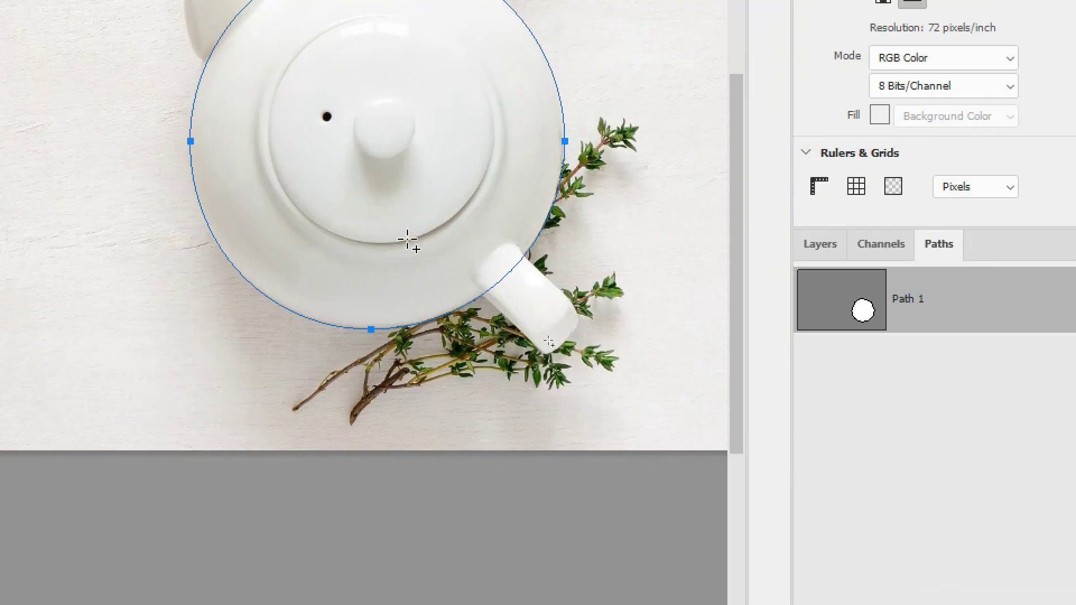
drag(407, 240, 621, 322)
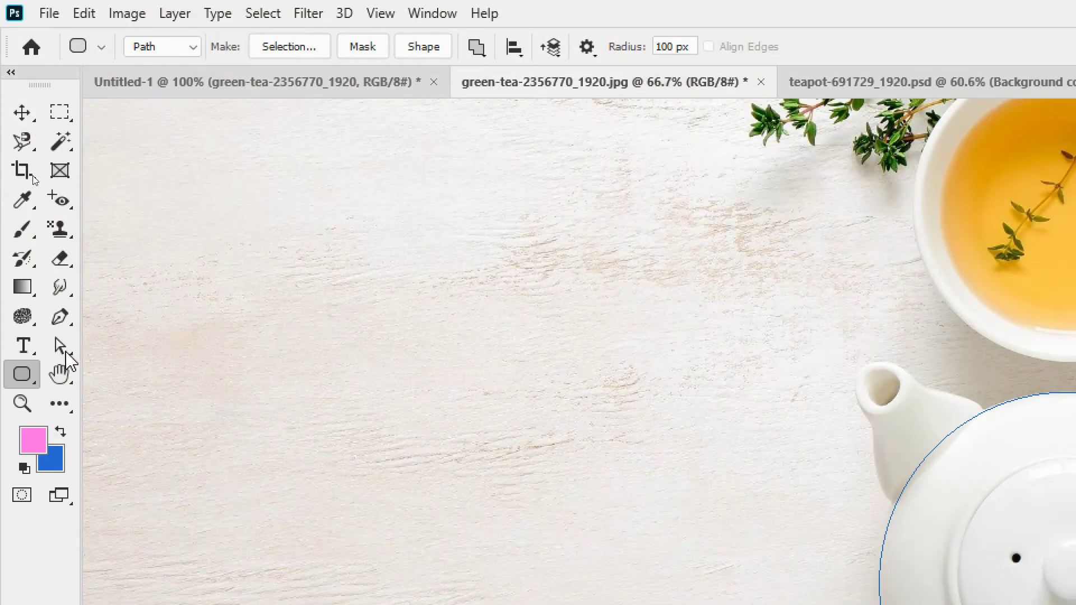
Step: With the Path Selection tool, select the rounded-rectangle path over the teapot's handle
drag(60, 345, 110, 348)
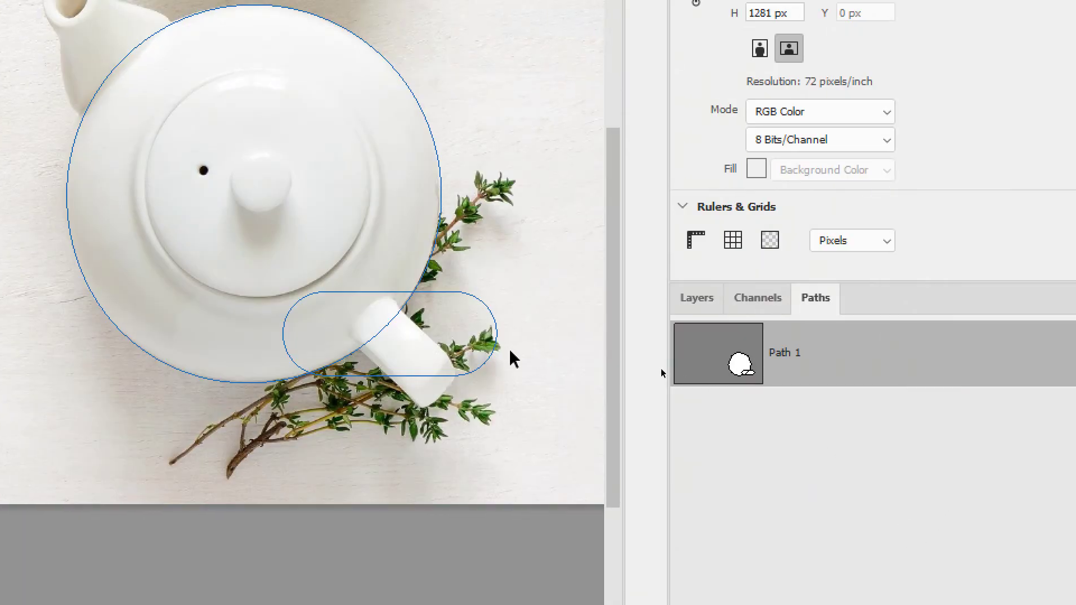
click(496, 353)
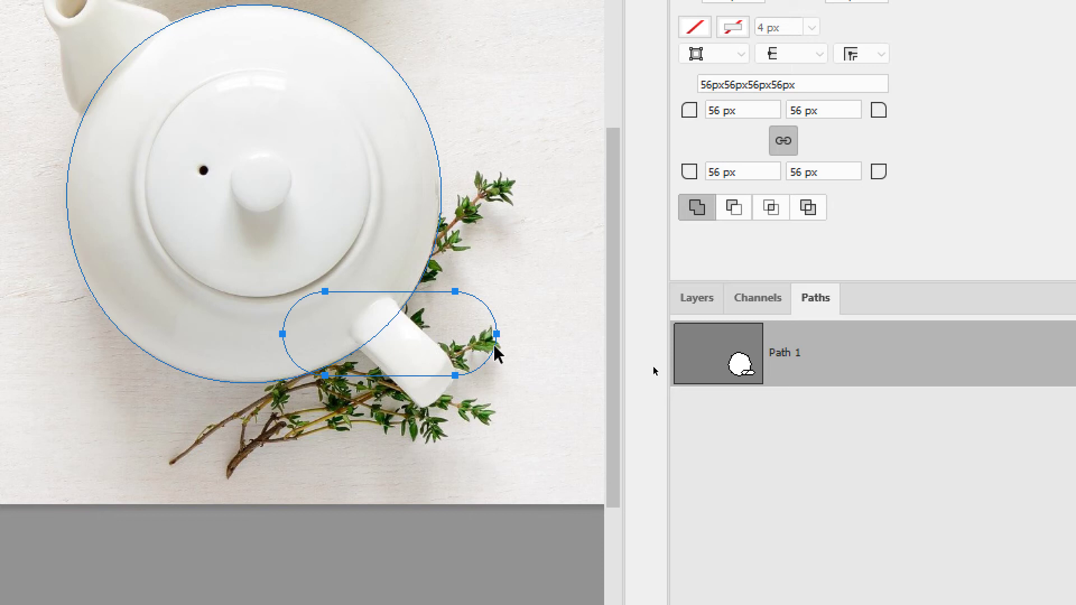
Step: Try to rotate and shrink the rounded-rectangle path along the handle with Free Transform, declining its conversion to a regular path
key(ctrl+t)
drag(511, 329, 470, 359)
drag(465, 409, 438, 384)
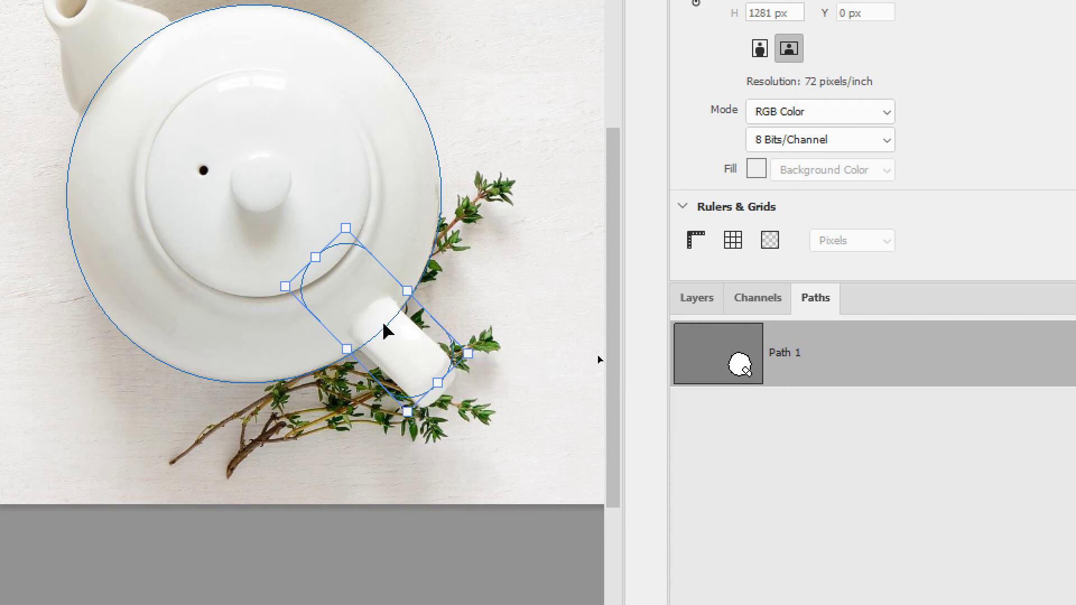
mouse_move(426, 319)
mouse_down()
mouse_move(449, 321)
mouse_move(438, 326)
mouse_move(421, 306)
mouse_move(412, 318)
mouse_up()
drag(450, 402, 442, 398)
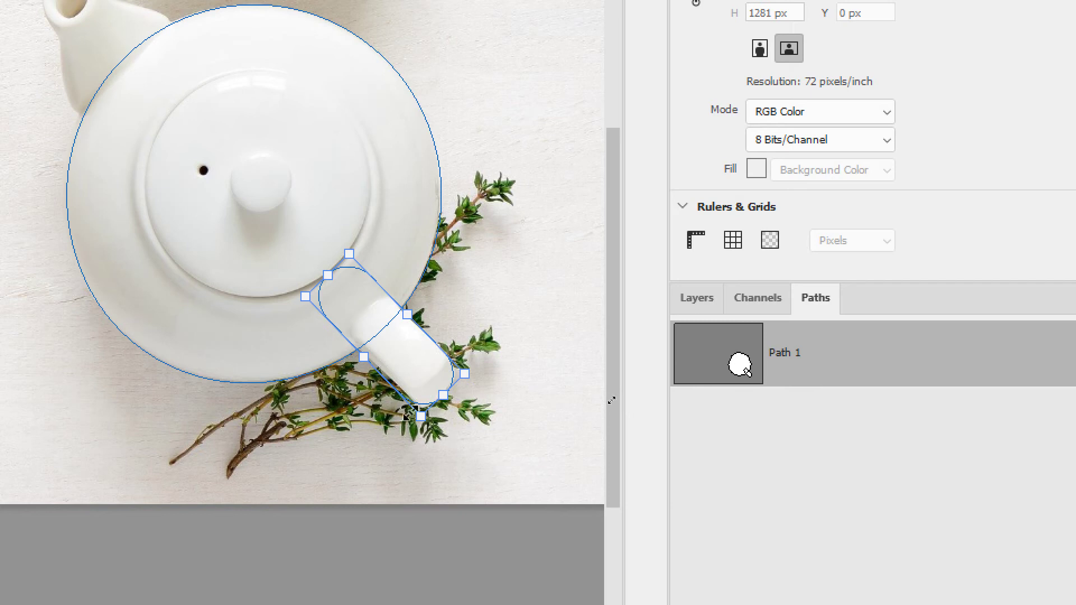
drag(364, 358, 366, 349)
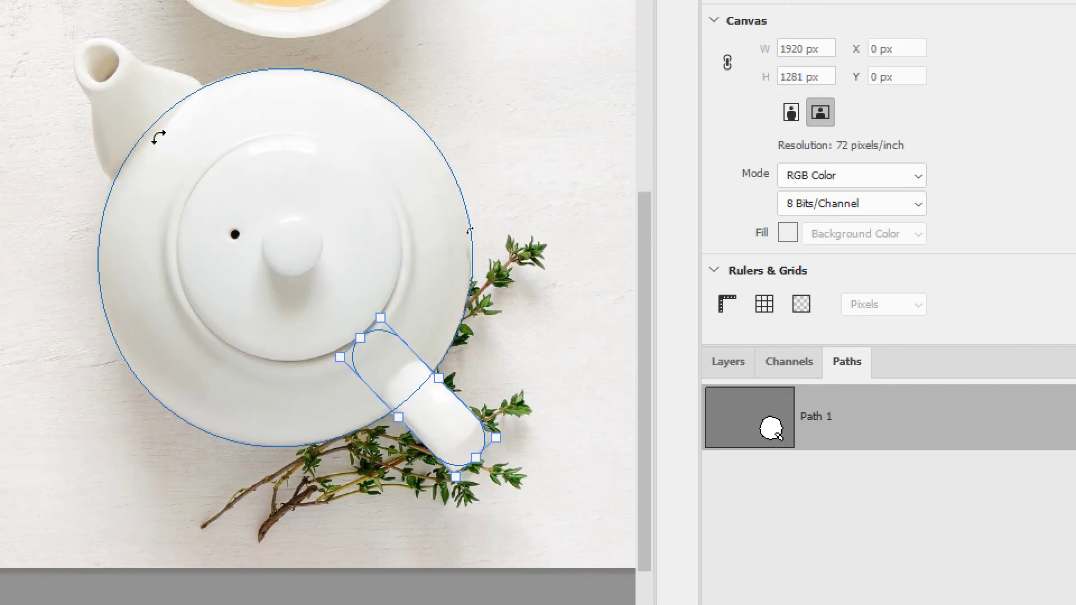
drag(180, 136, 749, 431)
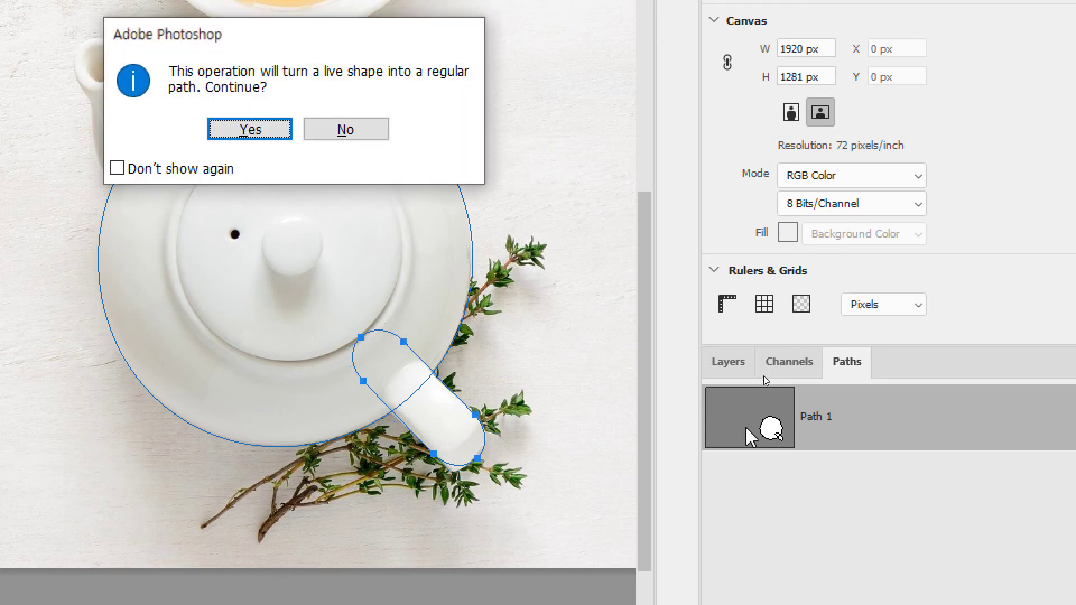
click(370, 134)
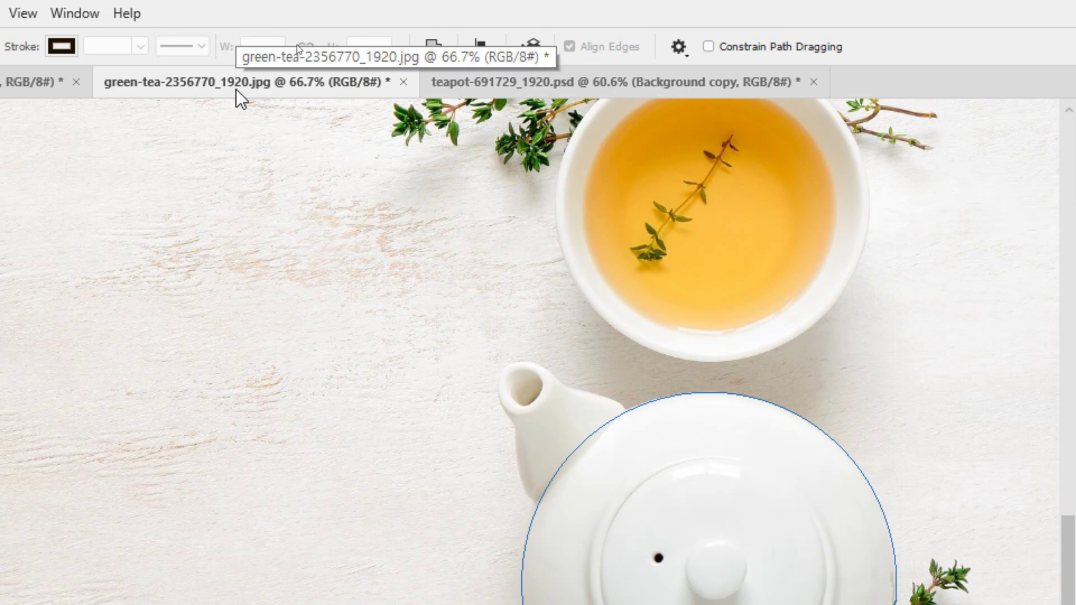
key(ctrl+s)
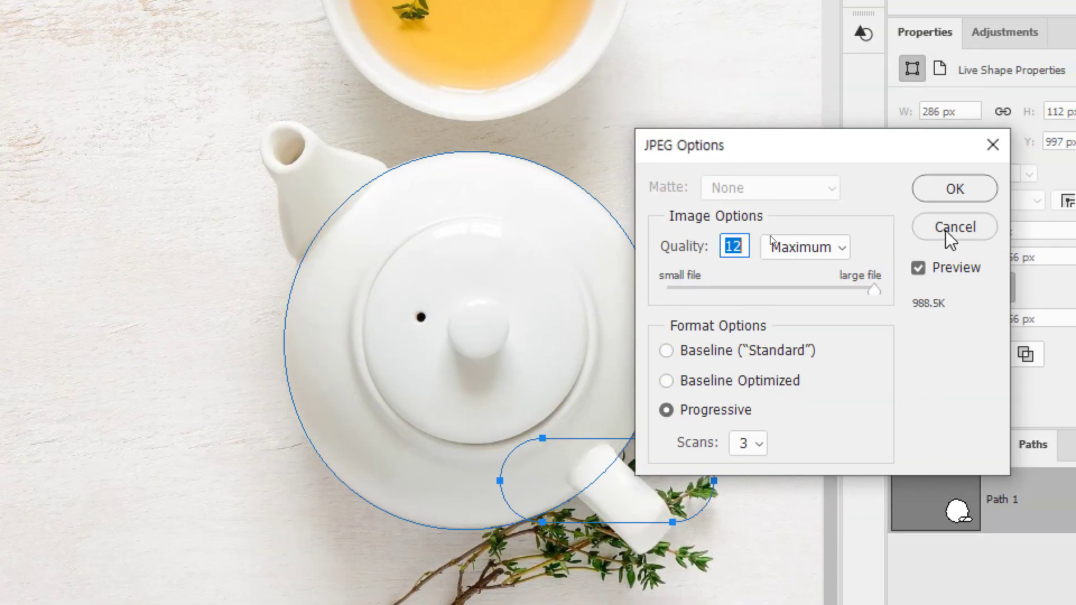
click(994, 227)
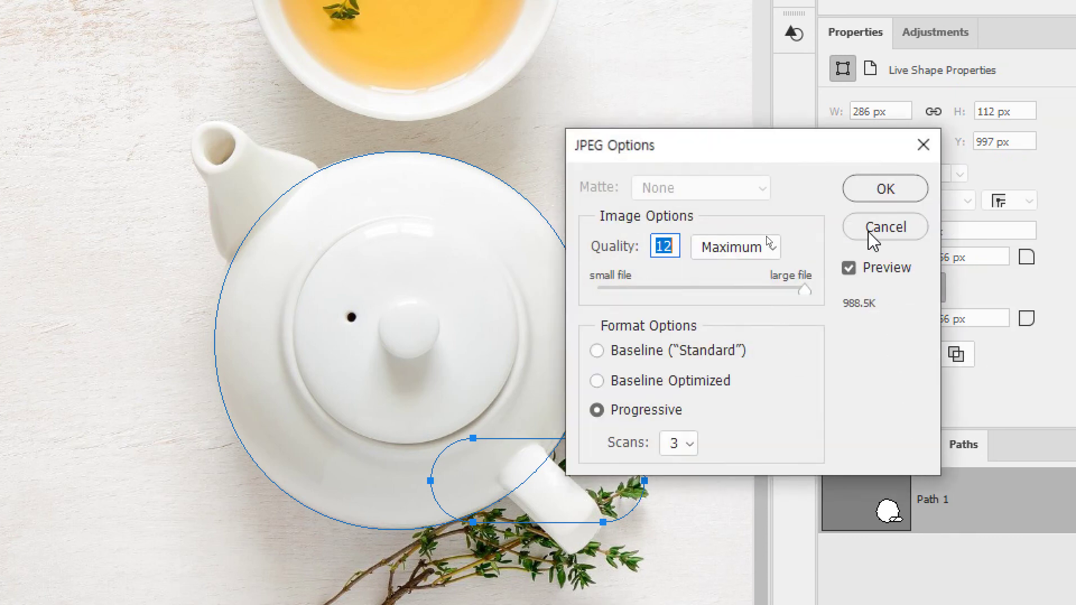
click(871, 238)
Step: Duplicate the Background layer and save the document as green-tea-2356770_1920.psd
click(844, 444)
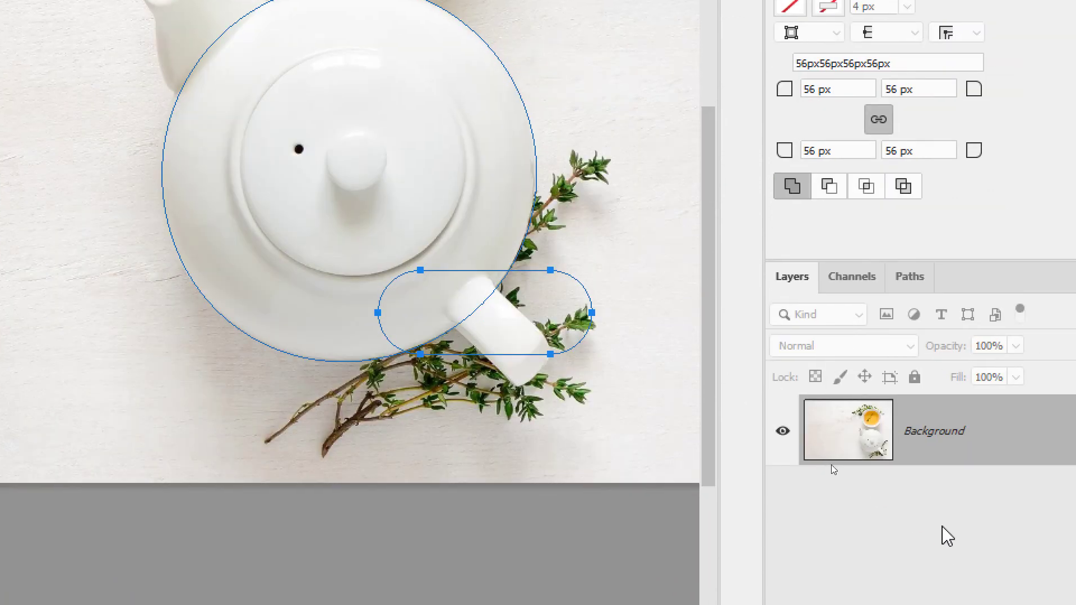
key(ctrl+j)
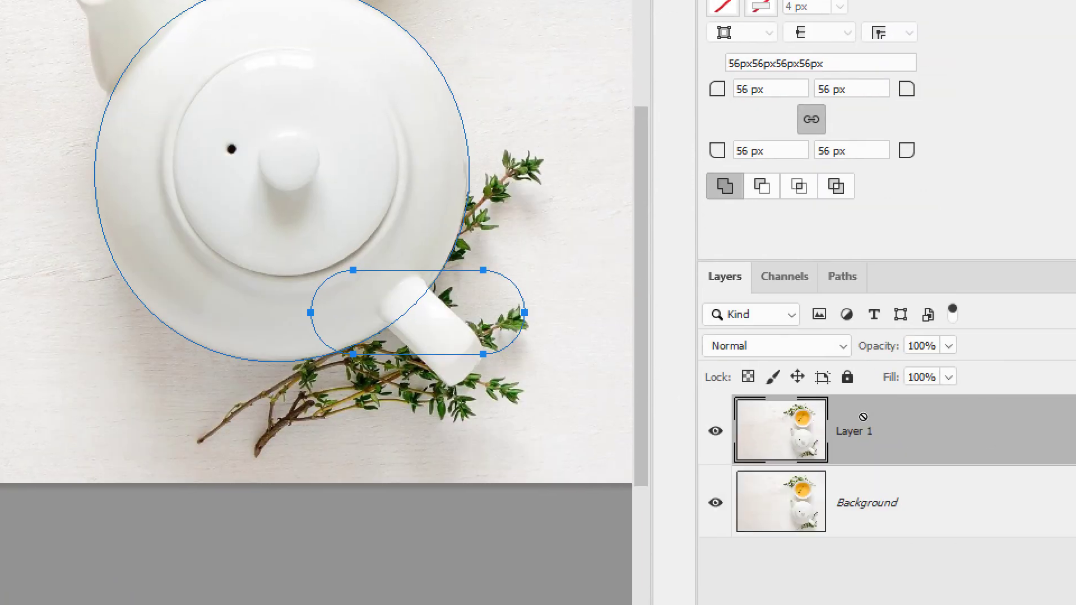
key(ctrl+shift+s)
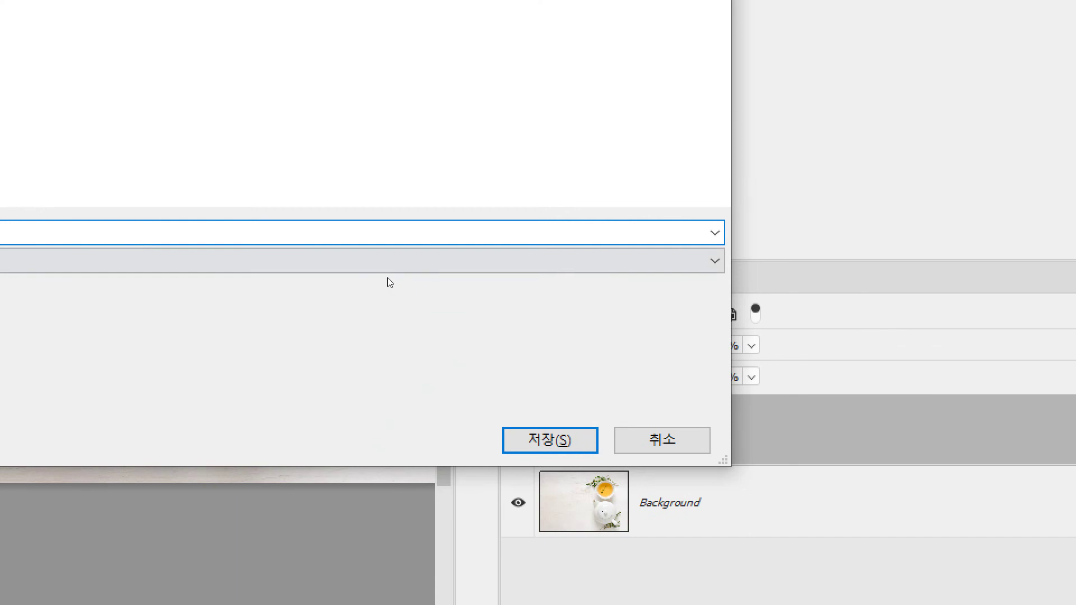
click(868, 449)
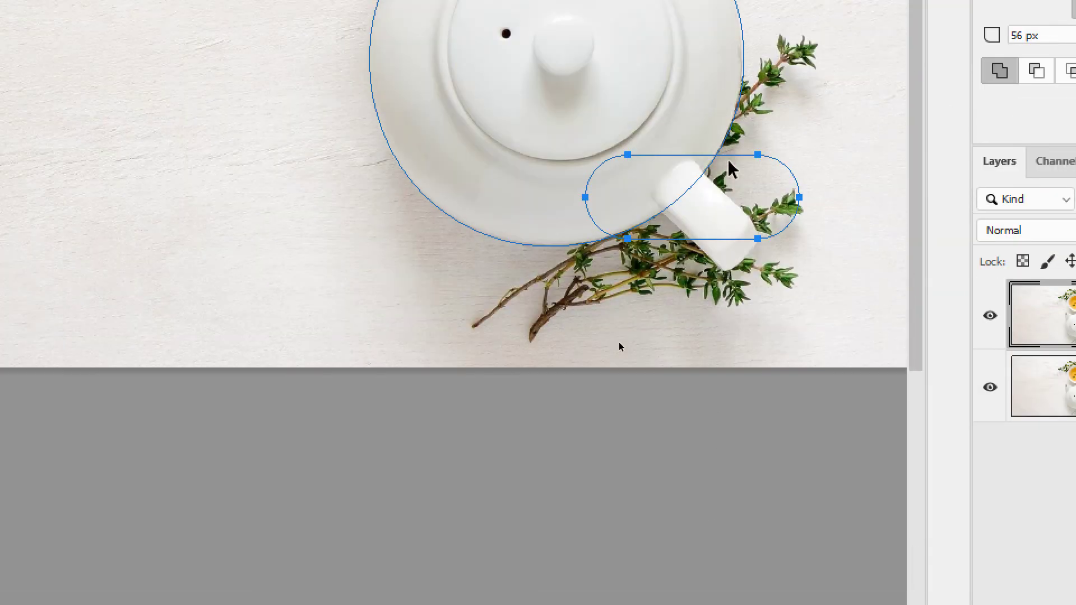
Step: Free Transform the rounded-rectangle path, rotating and shortening it to match the teapot's handle, and accept conversion to a regular path
key(ctrl+t)
drag(769, 139, 745, 250)
drag(653, 219, 661, 208)
drag(710, 158, 702, 166)
drag(617, 122, 674, 179)
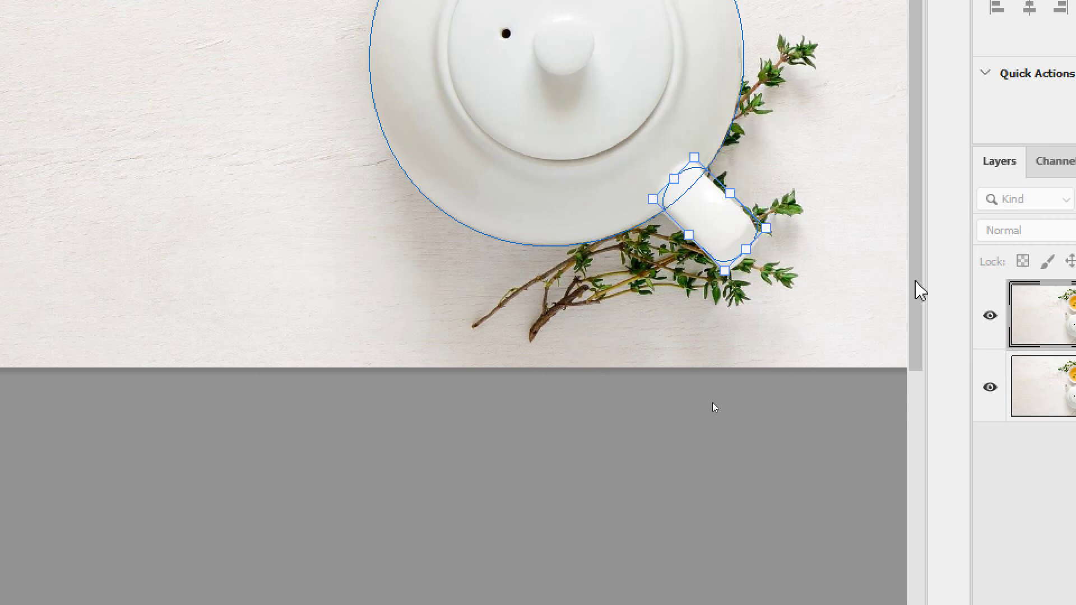
key(Return)
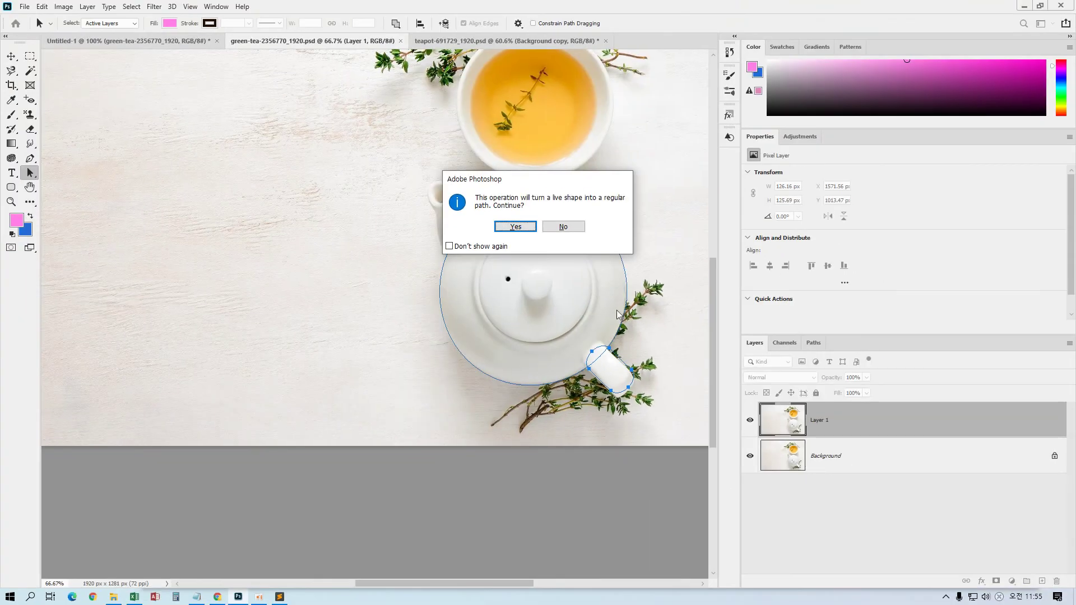
click(507, 230)
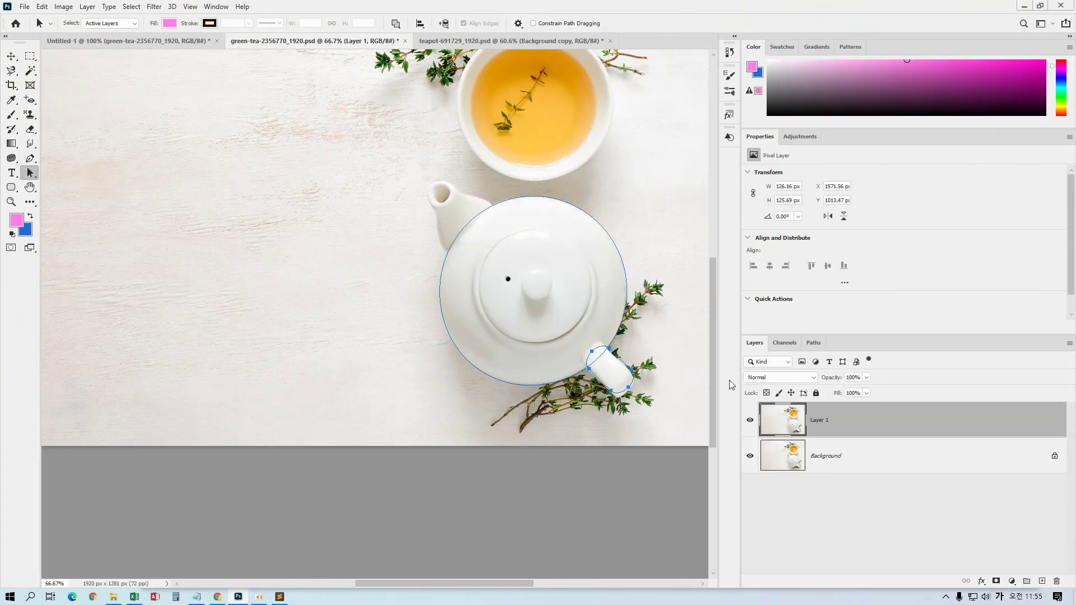
Step: Load Path 1 as a selection to check how it follows the teapot's body and handle, and deselect it
click(813, 342)
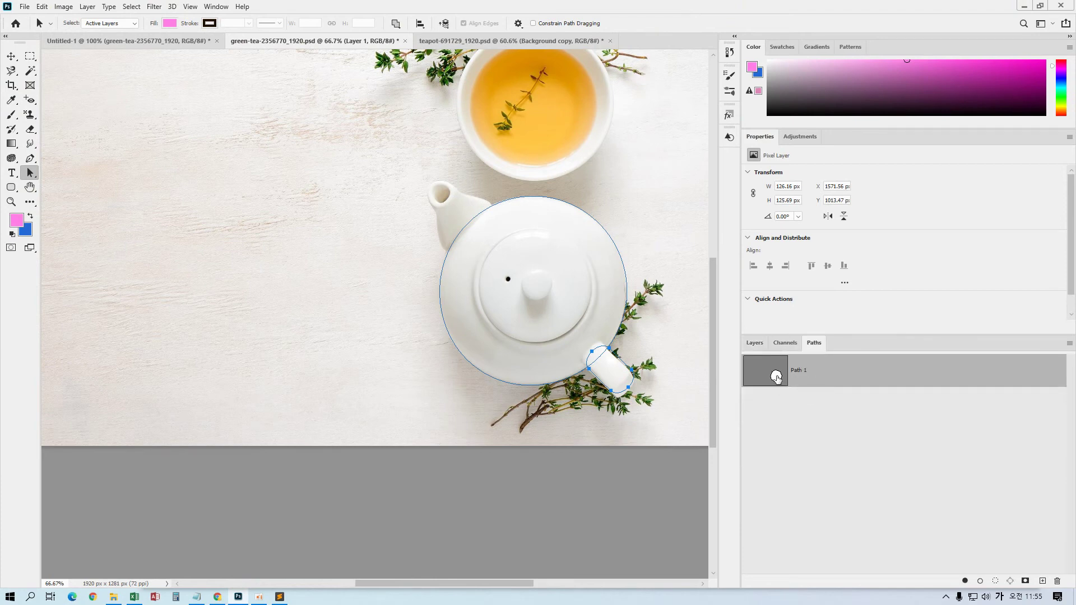
key(Escape)
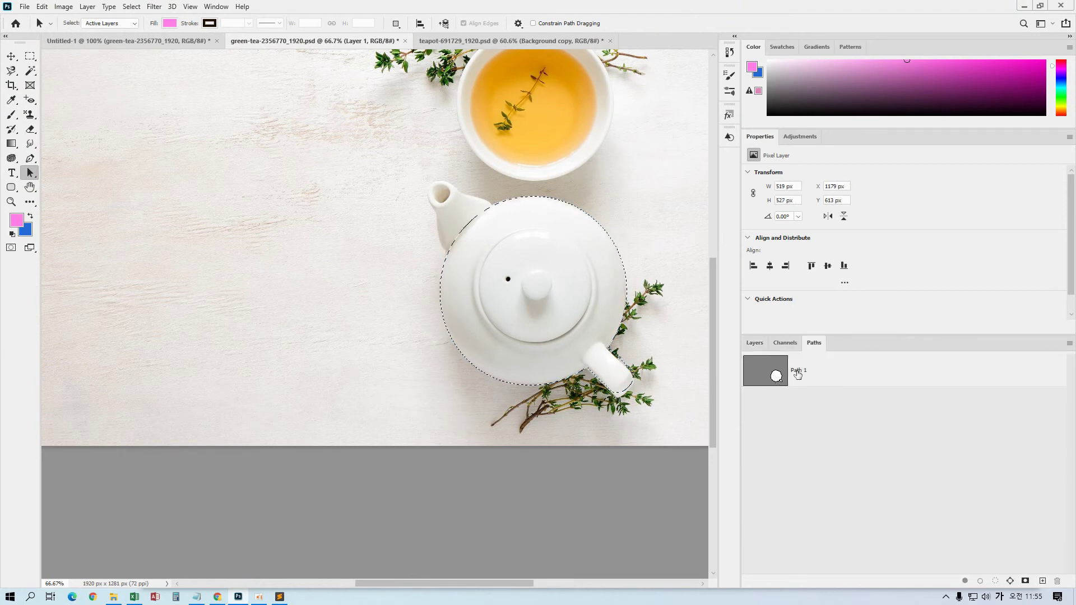
key(ctrl+minus)
key(ctrl+minus)
key(ctrl+plus)
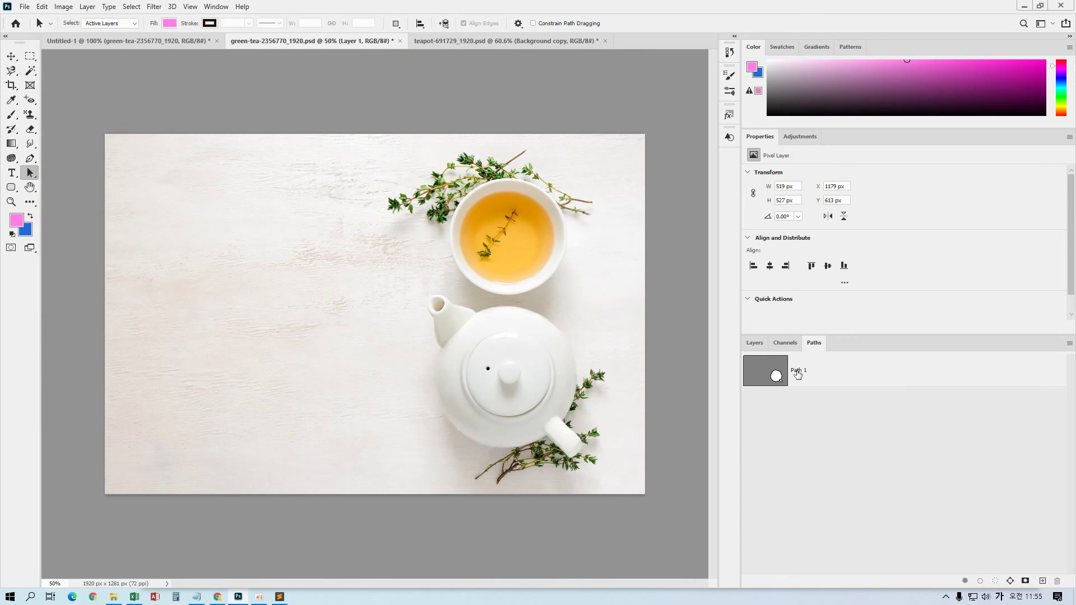
key(ctrl+plus)
ctrl+click(798, 374)
key(ctrl+plus)
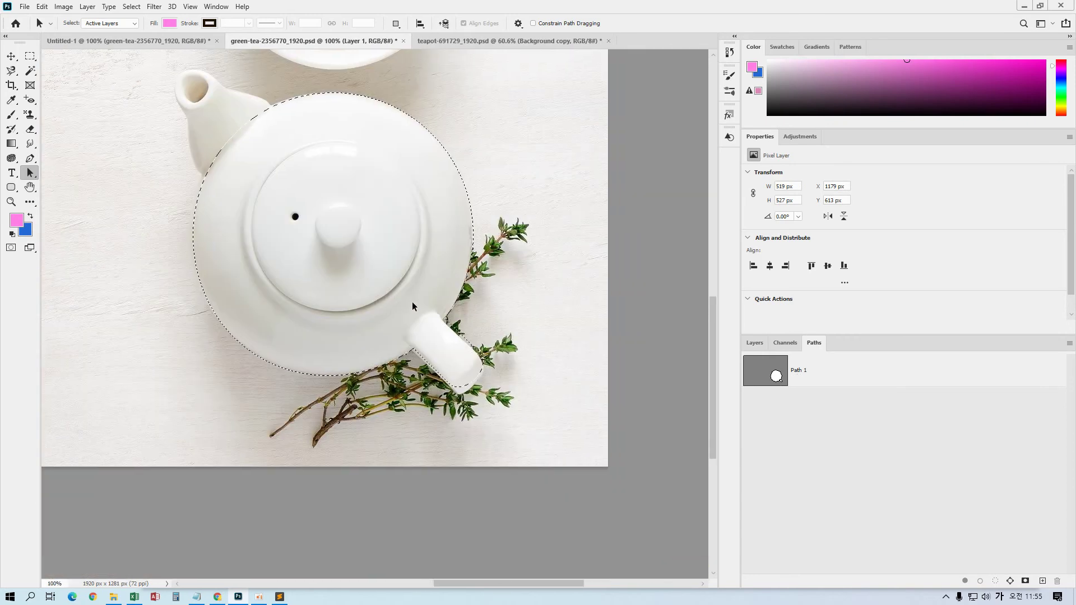
key(ctrl+d)
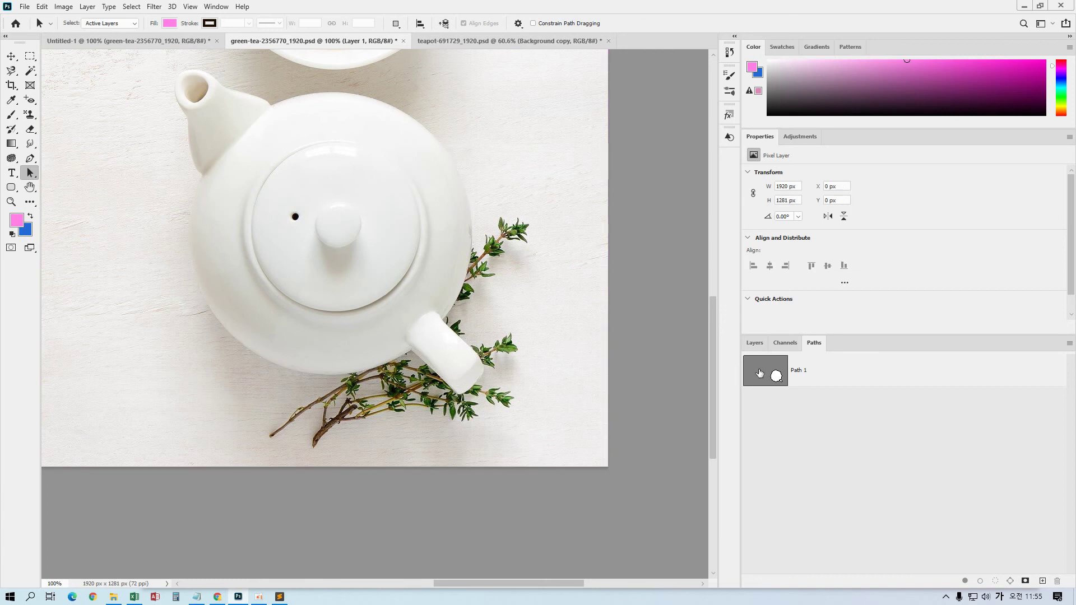
Step: Show Path 1 and, with the Pen tool, trace the spout's left edge from inside the teapot body up to the rim
click(759, 373)
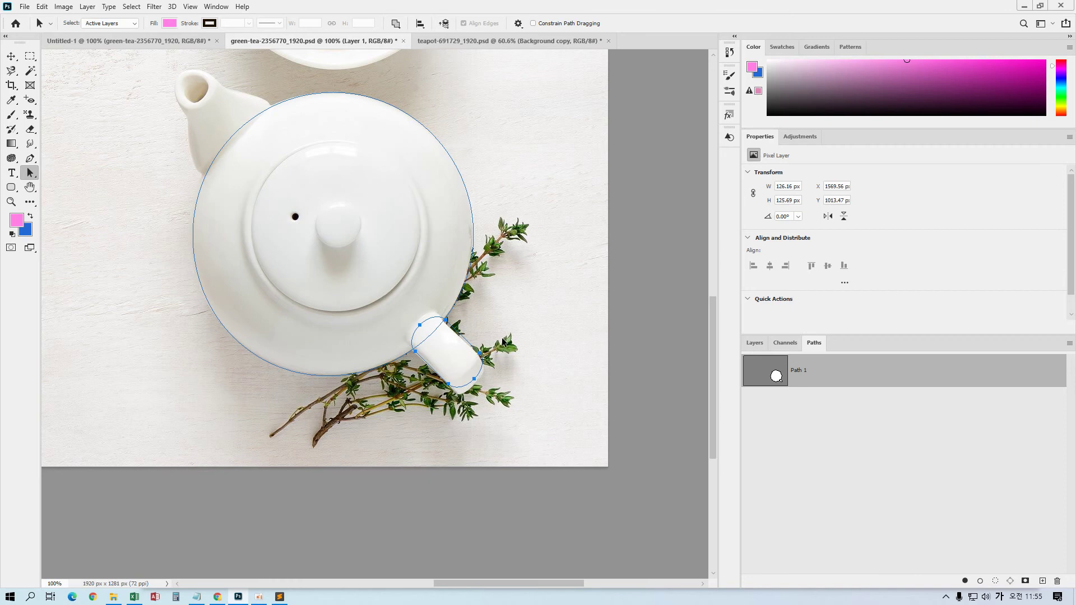
drag(502, 338, 557, 453)
ctrl+click(371, 350)
ctrl+click(369, 405)
drag(344, 343, 483, 458)
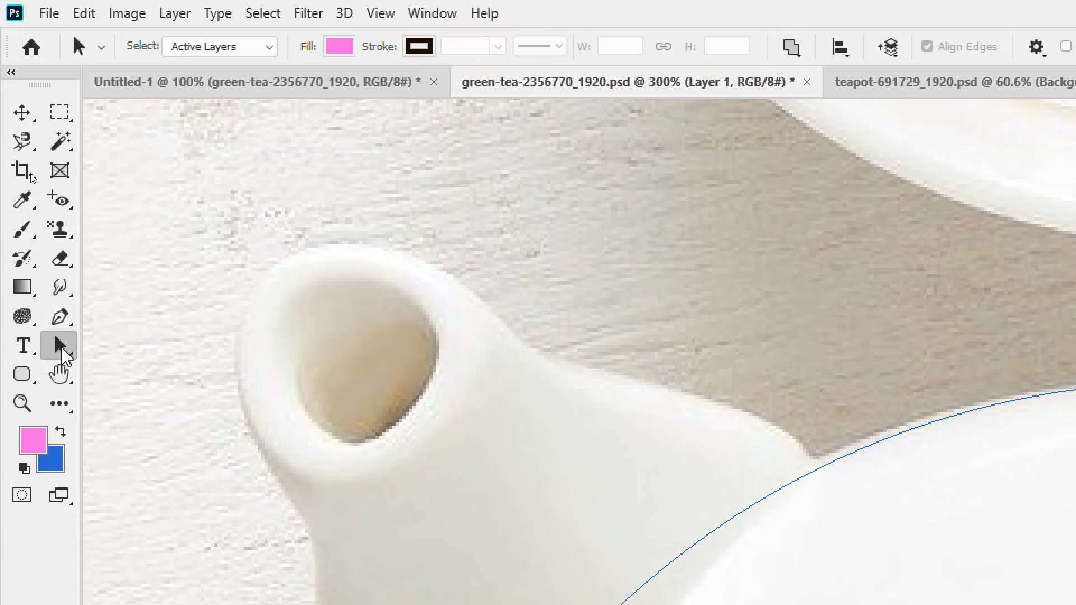
click(60, 317)
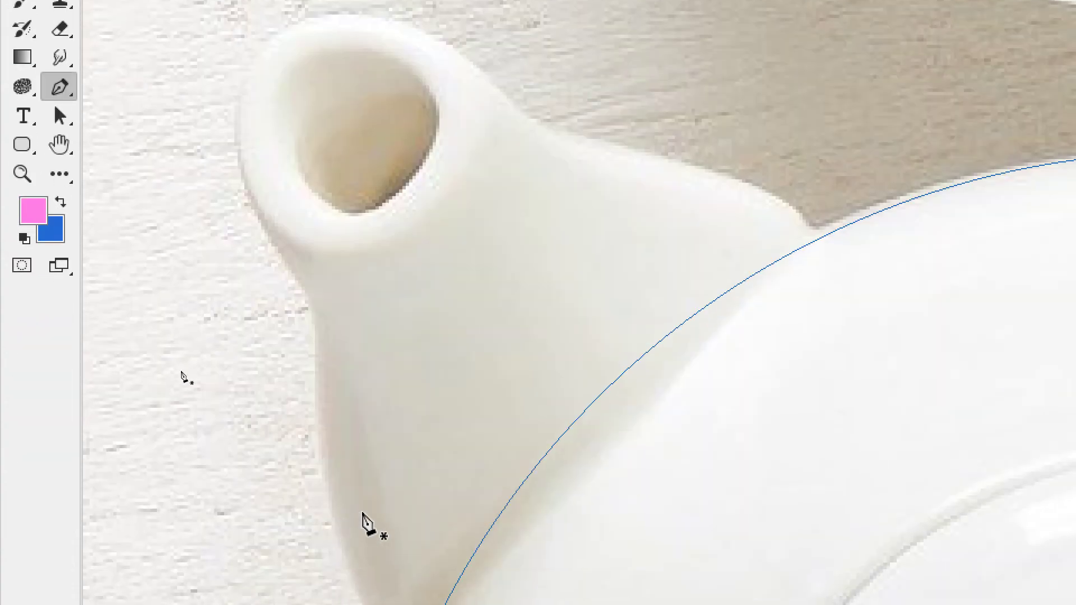
key(ctrl+minus)
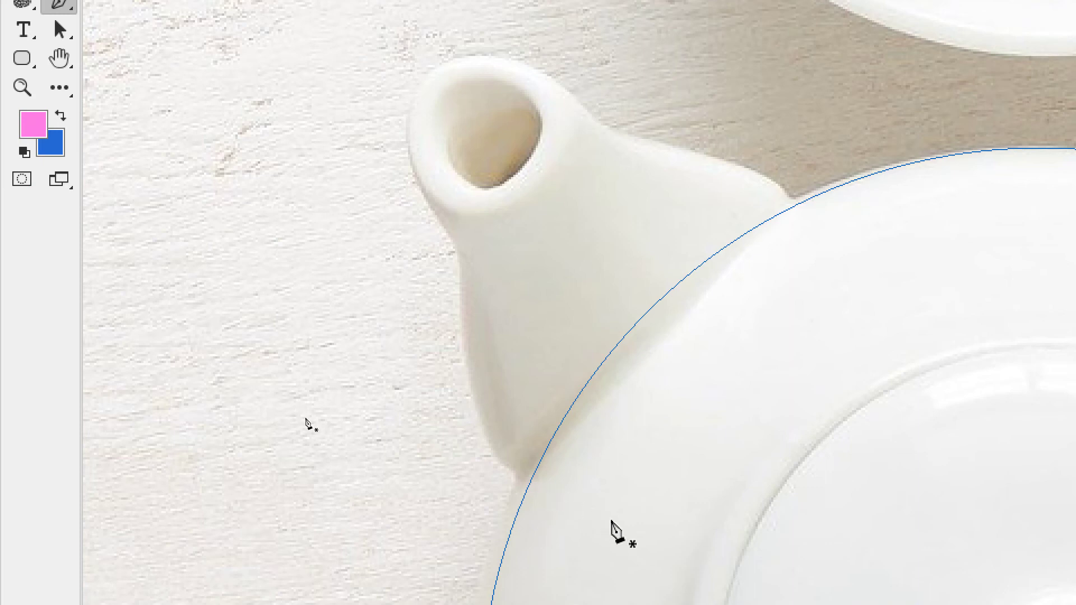
click(560, 495)
drag(485, 426, 466, 370)
drag(455, 245, 447, 222)
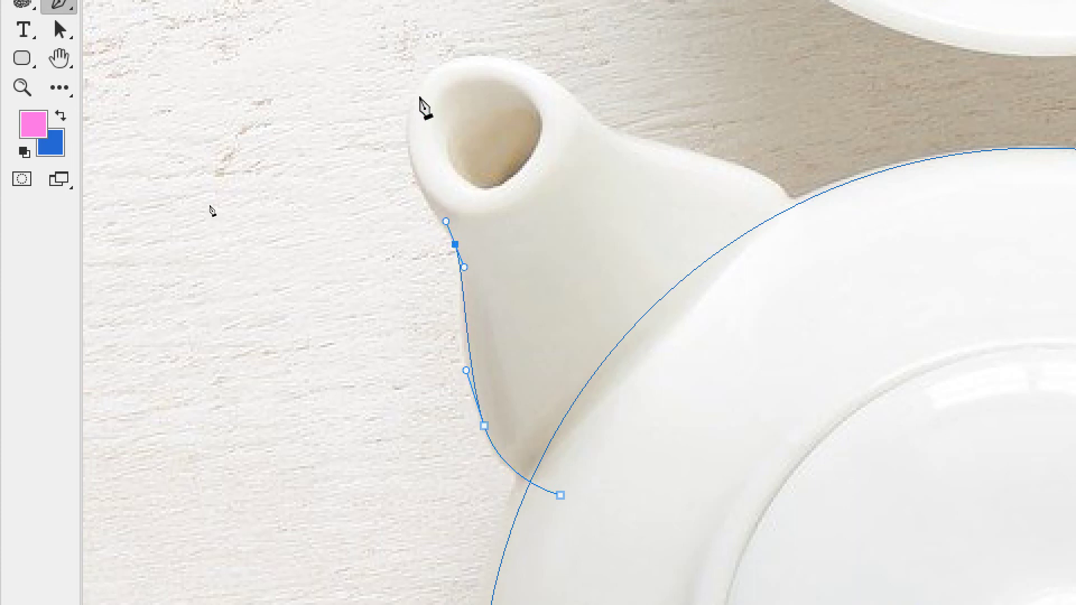
drag(424, 81, 478, 74)
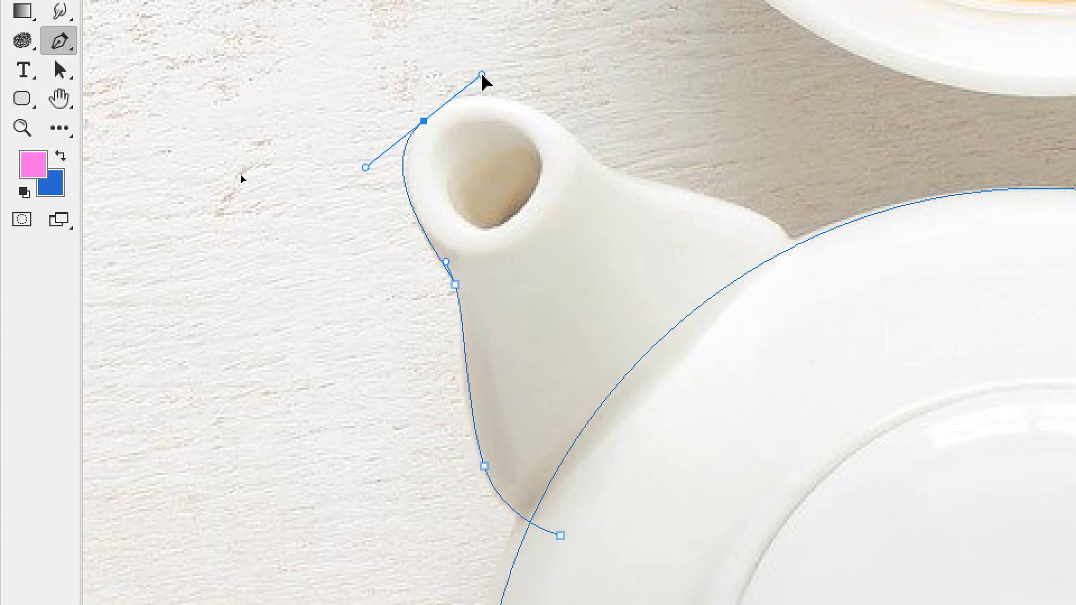
Step: Continue the path around the spout's rim and down its upper edge into the teapot body, leaving the subpath open
click(589, 157)
drag(590, 162, 633, 208)
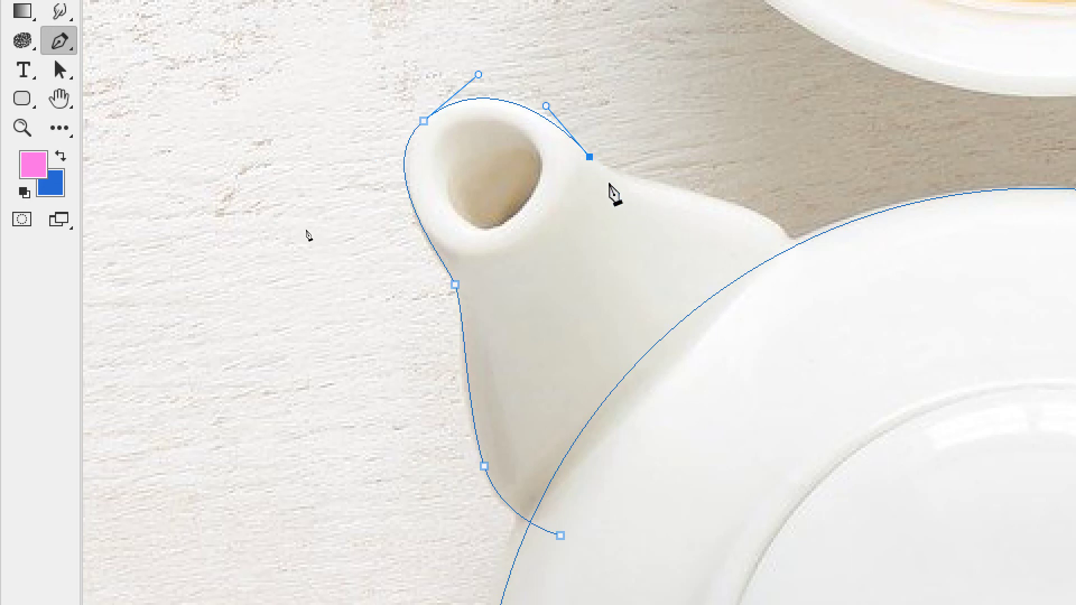
drag(646, 176, 654, 177)
drag(764, 215, 784, 224)
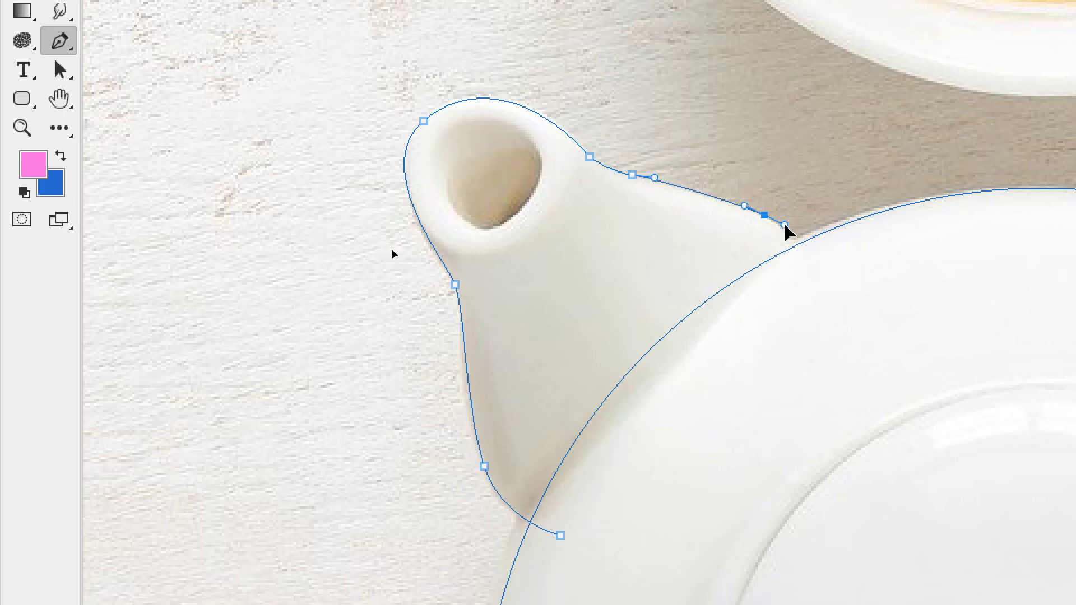
click(814, 259)
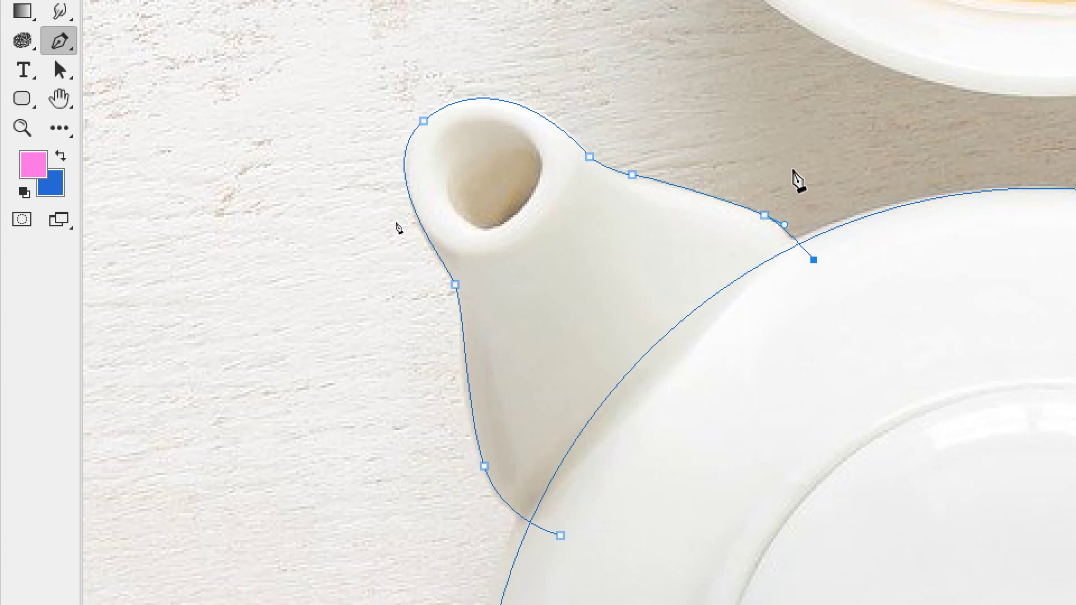
ctrl+click(742, 134)
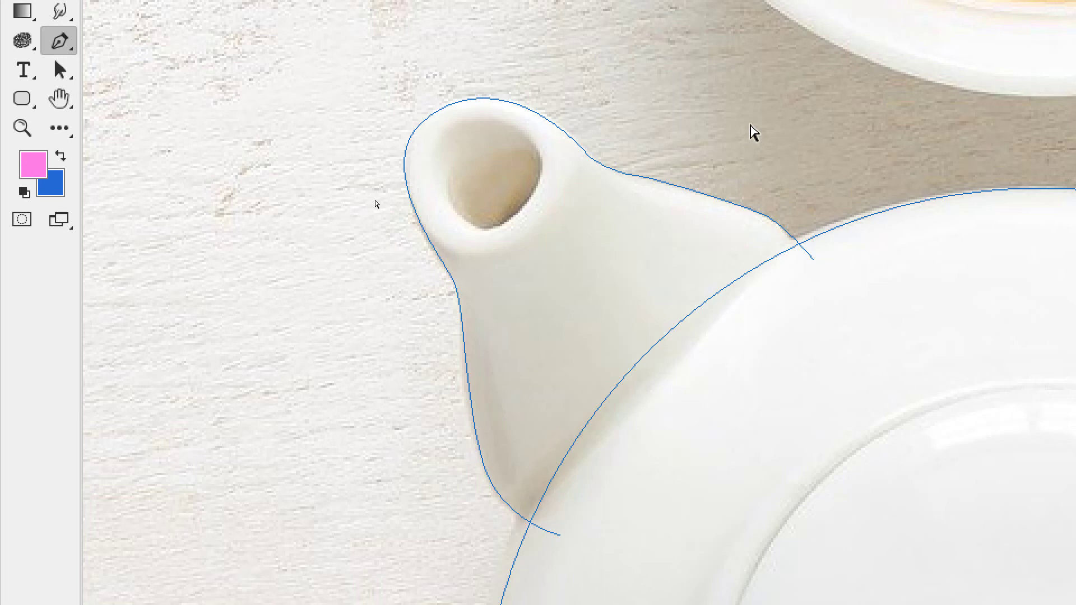
Step: Load the combined Path 1 of body, handle and spout as a selection, and show the layers
key(ctrl+0)
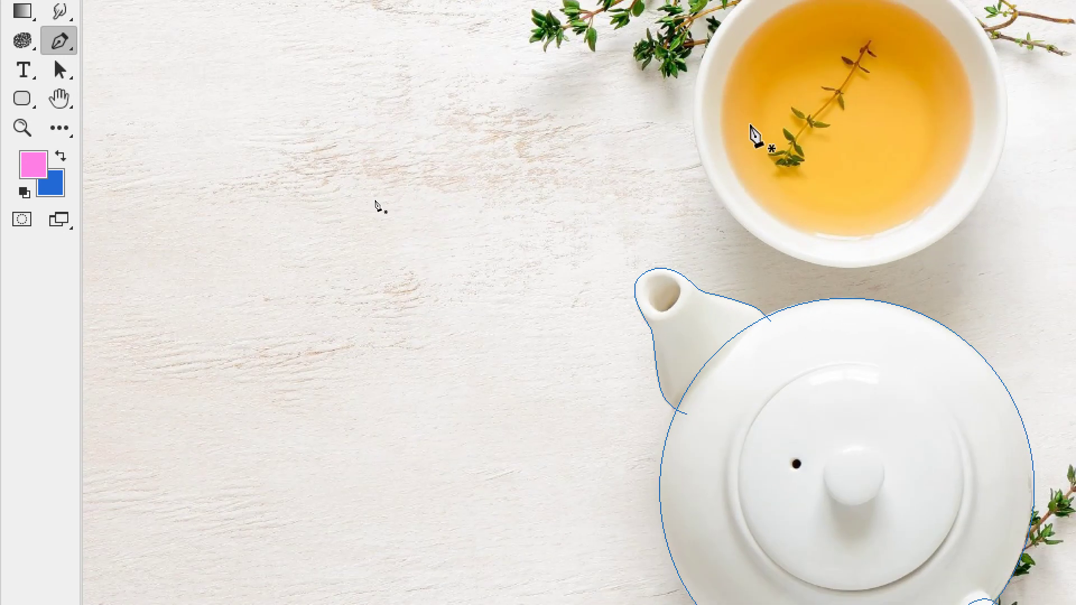
drag(818, 346, 404, 217)
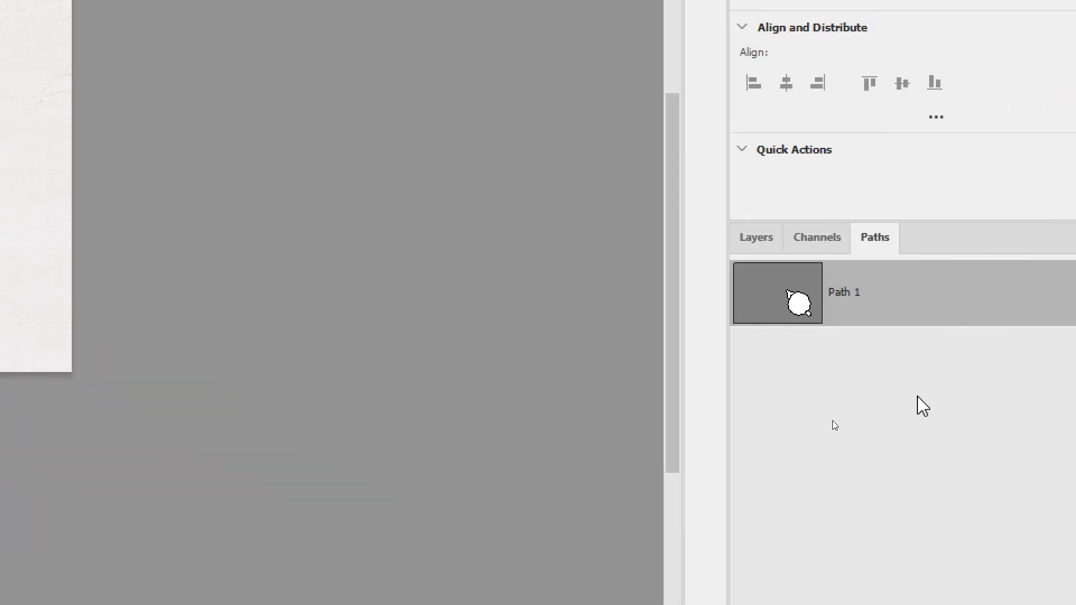
ctrl+click(800, 307)
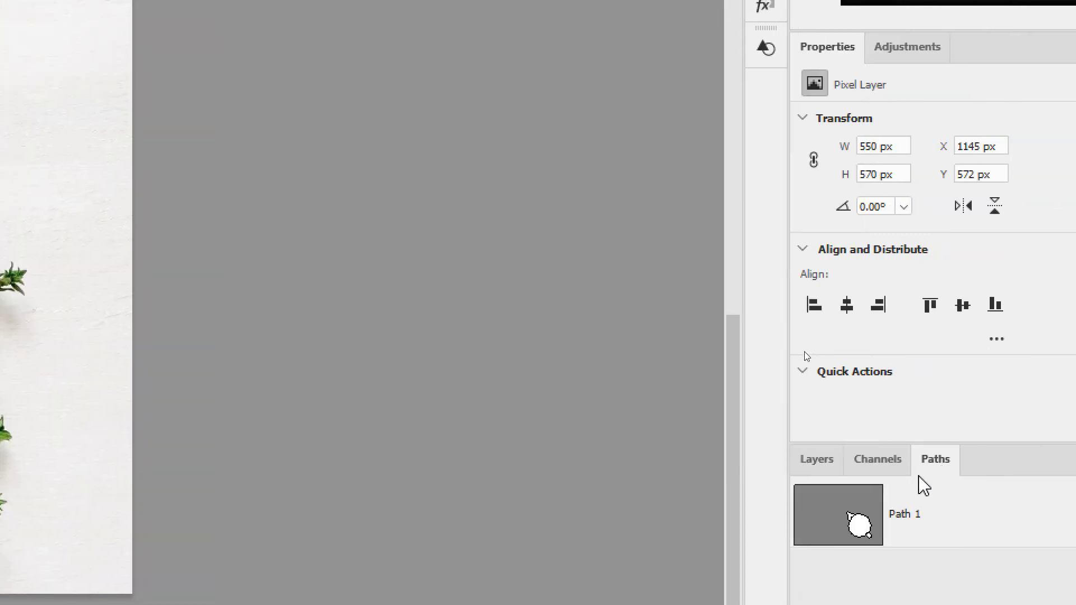
click(817, 460)
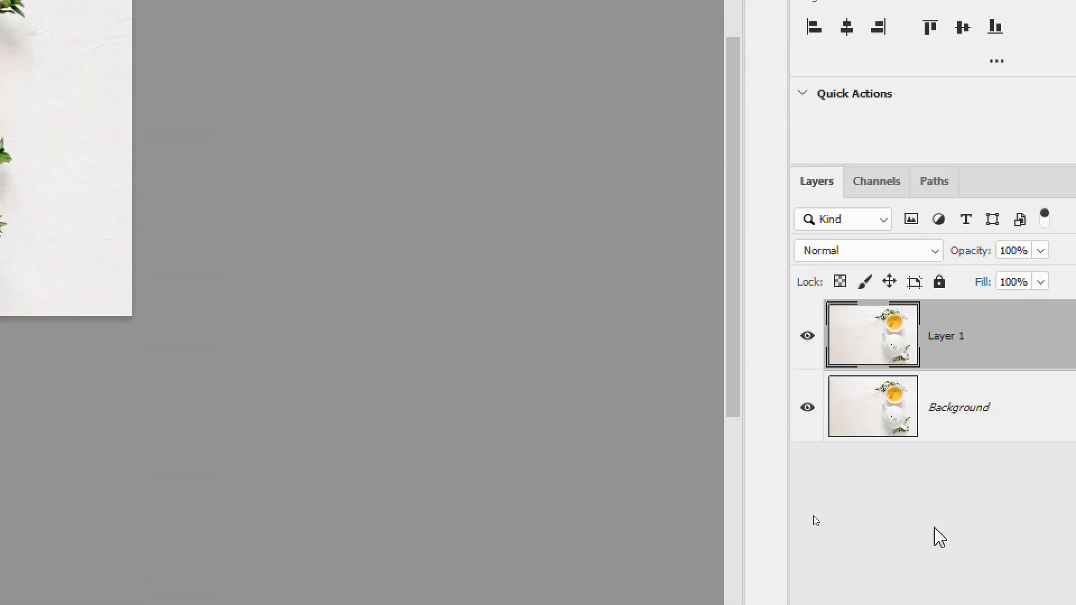
Step: Copy the selected teapot onto its own layer and hide the Background and Layer 1
click(807, 407)
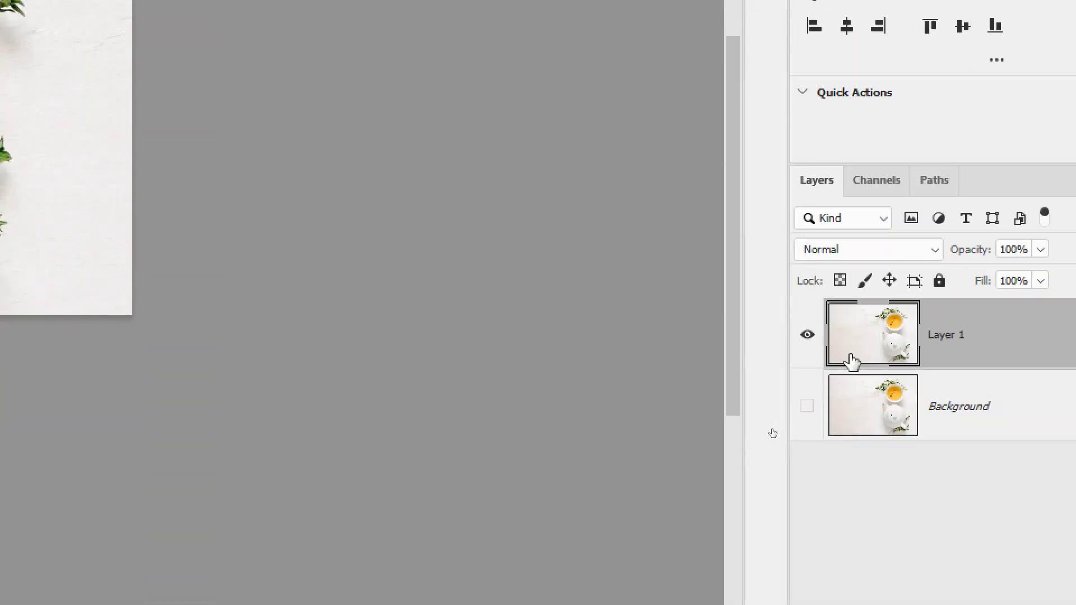
key(ctrl+j)
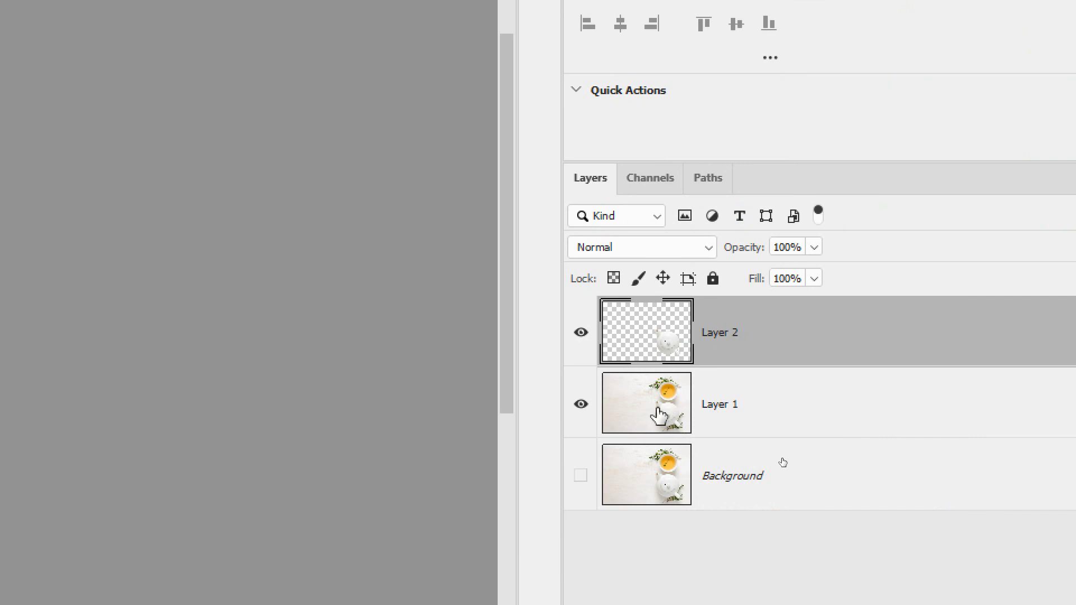
click(580, 409)
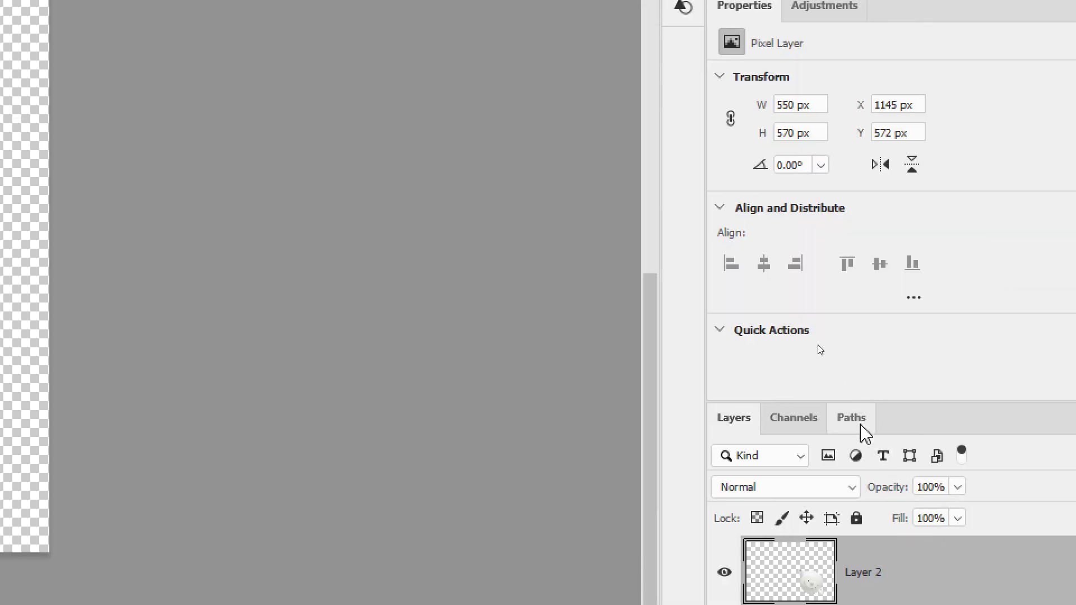
Step: Show Path 1 and nudge the body ellipse's rightmost and bottom anchor points inward with the Direct Selection tool
click(851, 417)
click(775, 486)
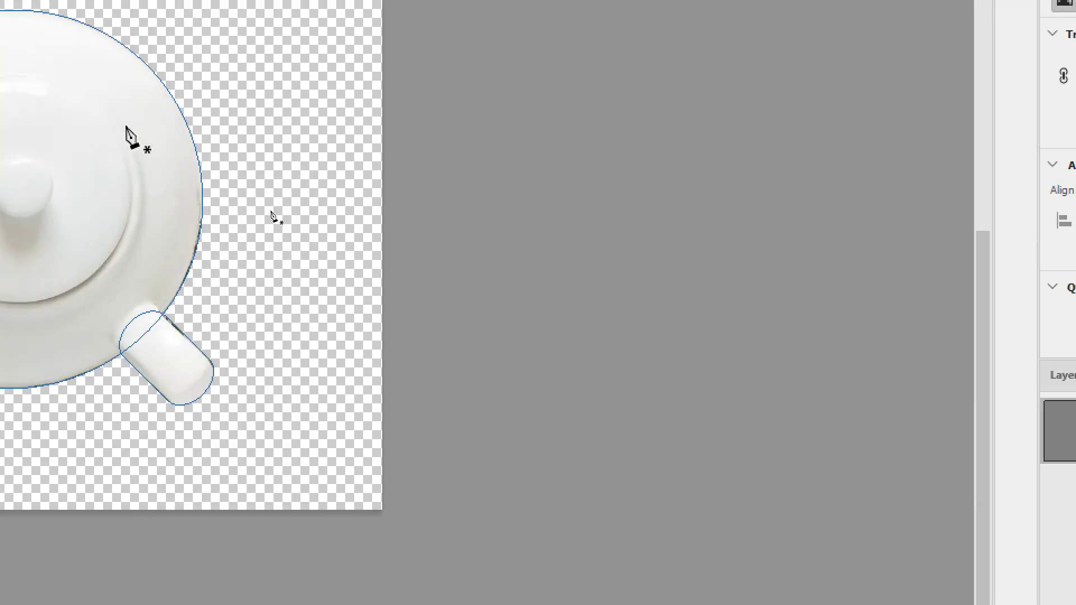
key(a)
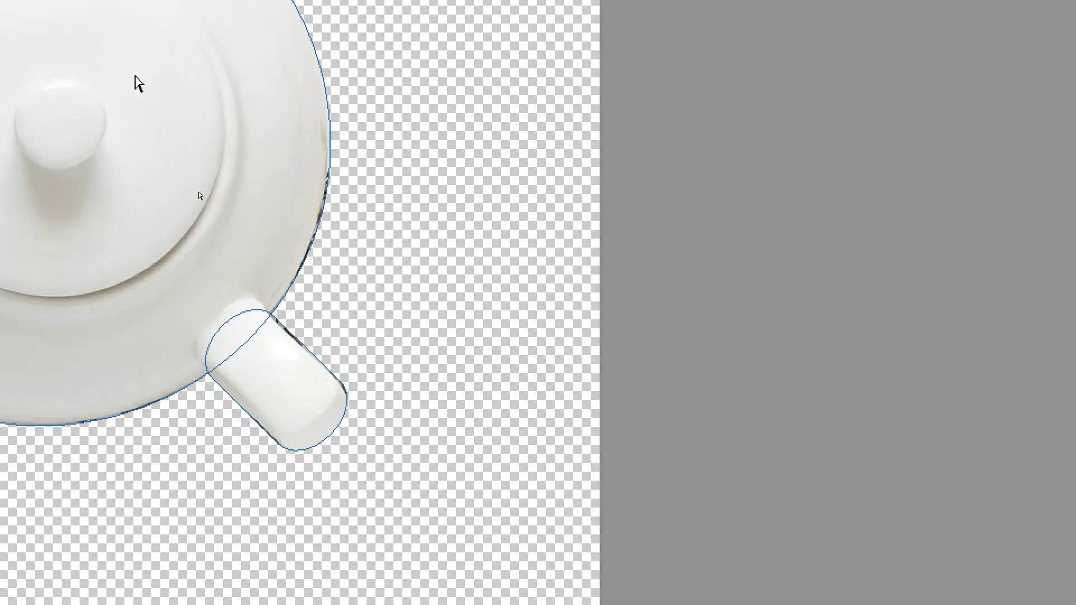
key(ctrl+plus)
drag(137, 84, 887, 526)
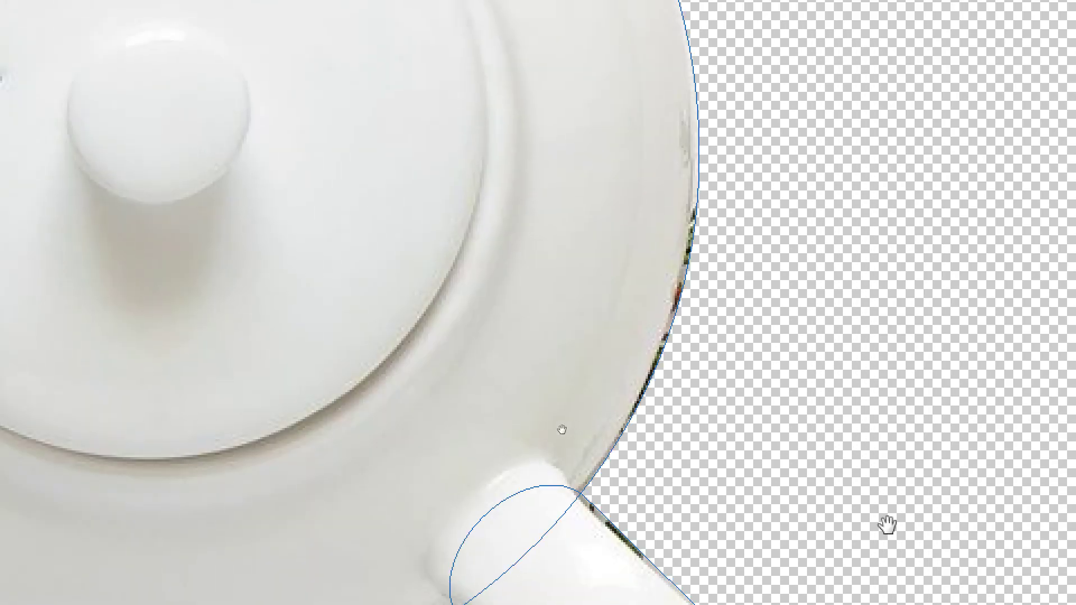
drag(767, 242, 649, 156)
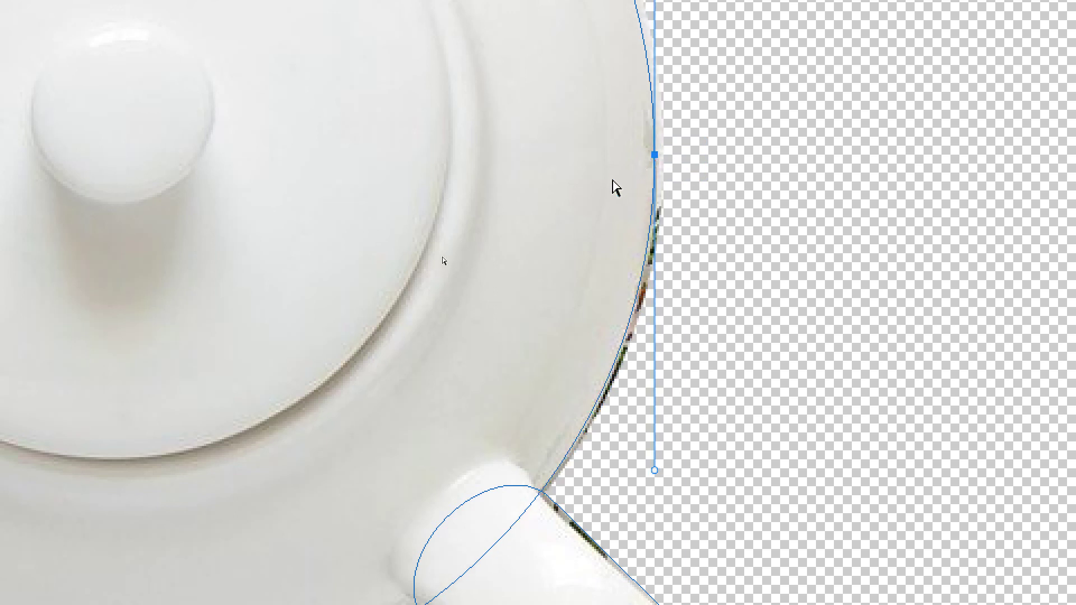
drag(281, 435, 553, 264)
click(352, 524)
drag(351, 524, 342, 521)
scroll(343, 524, down, 1)
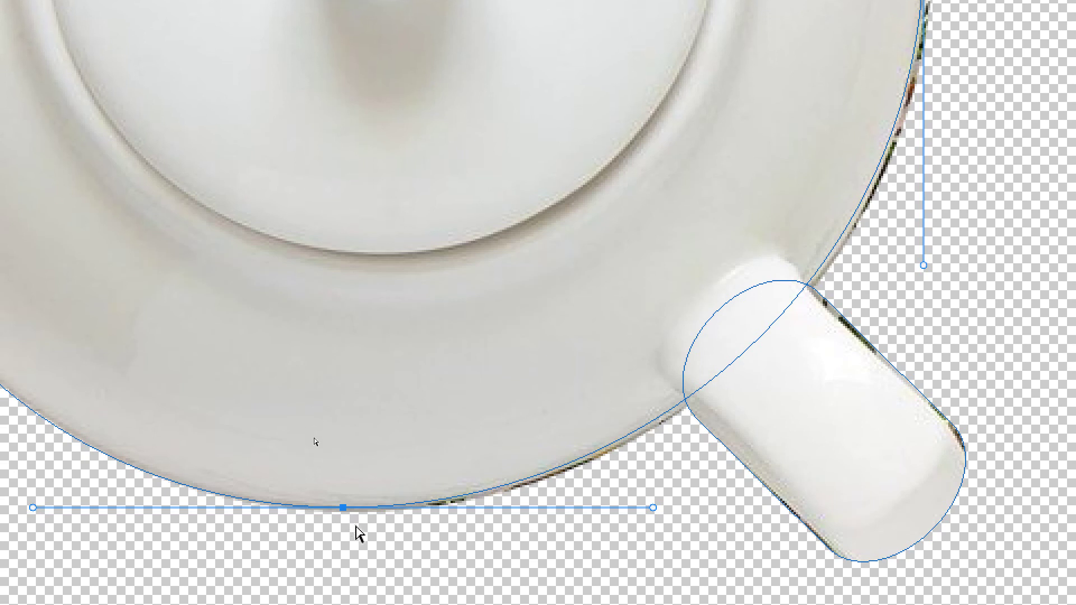
scroll(877, 533, down, 2)
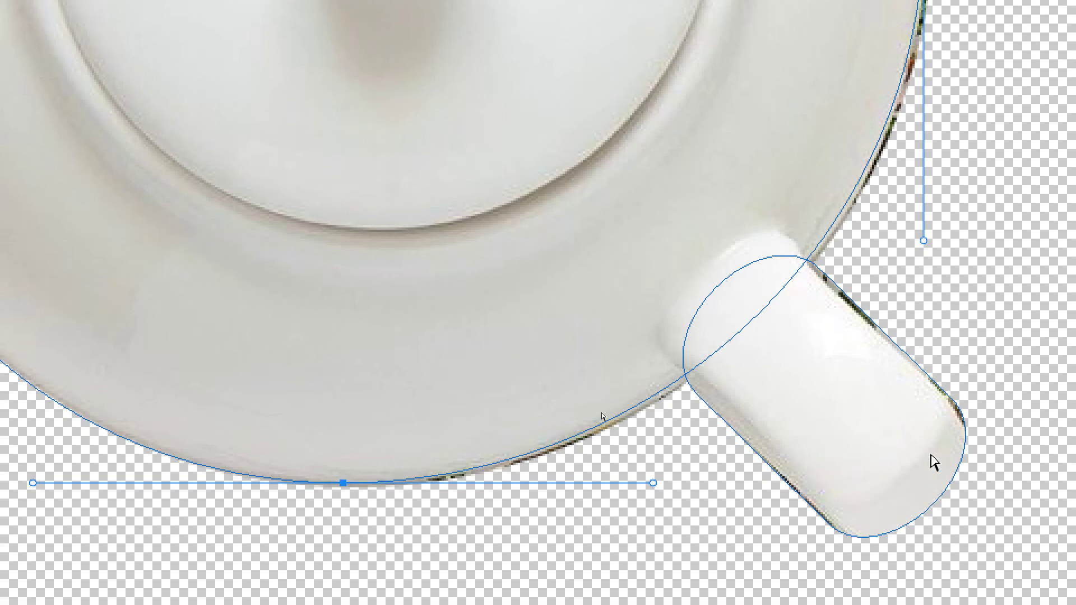
Step: Move the anchor points along both long sides of the handle's rounded rectangle slightly inward to clear the dark fringe
click(818, 269)
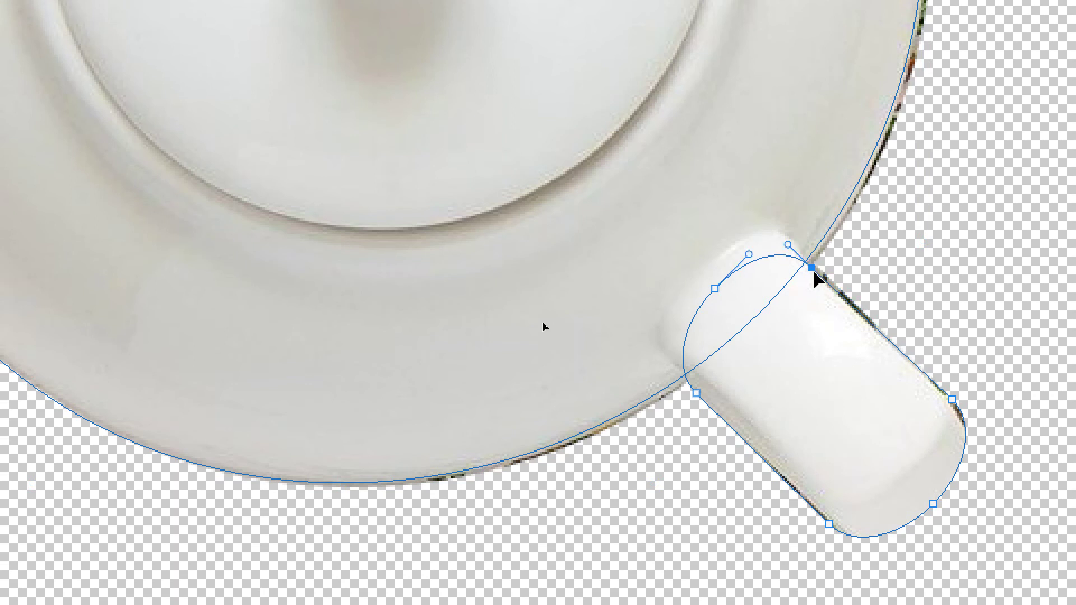
scroll(914, 359, right, 2)
click(916, 400)
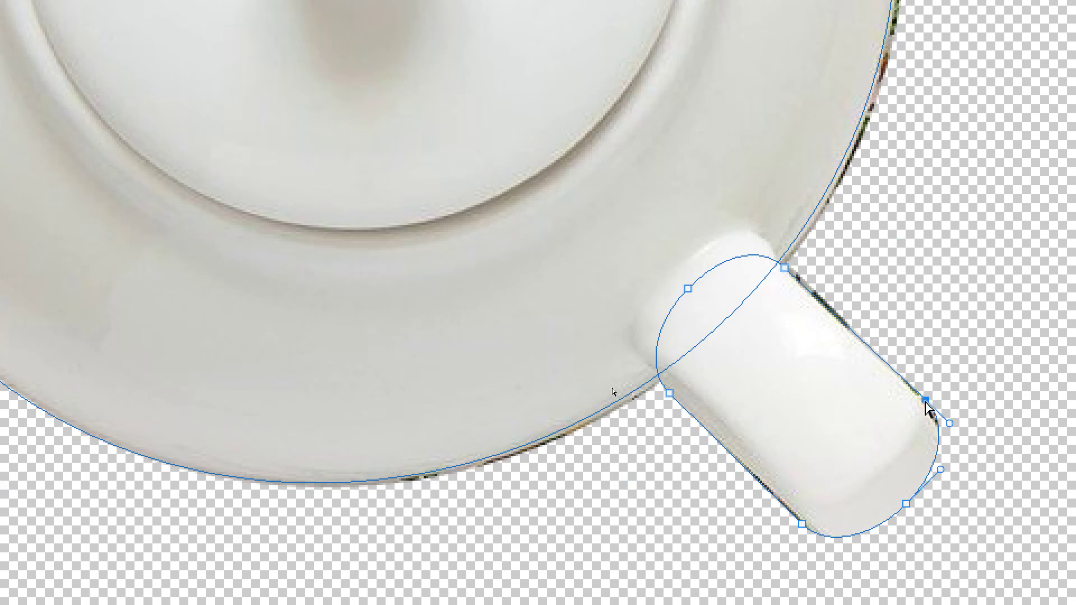
click(802, 523)
drag(804, 525, 814, 523)
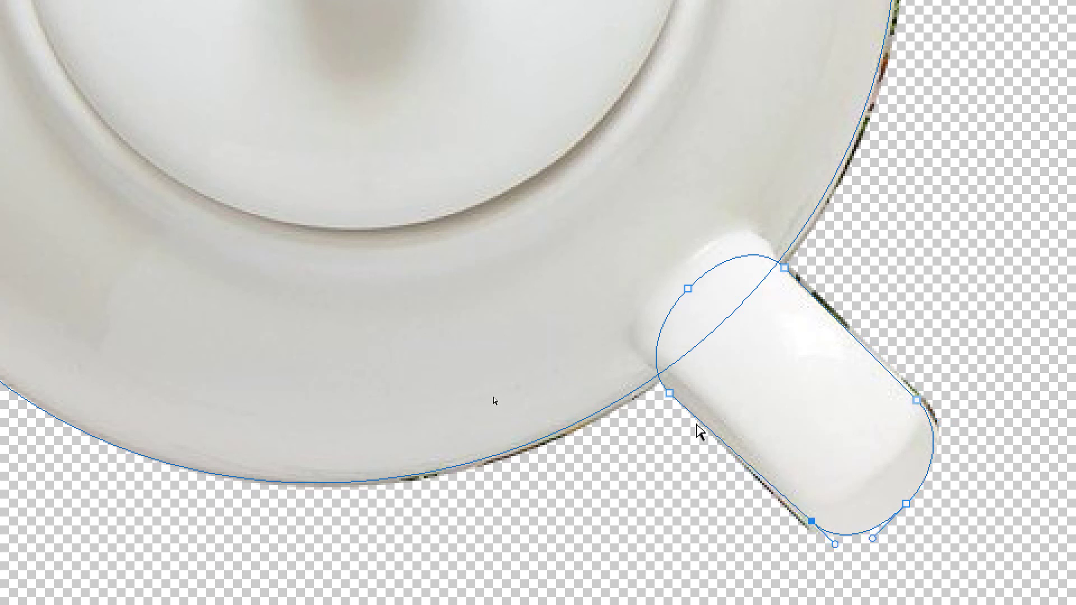
click(667, 393)
drag(662, 393, 662, 383)
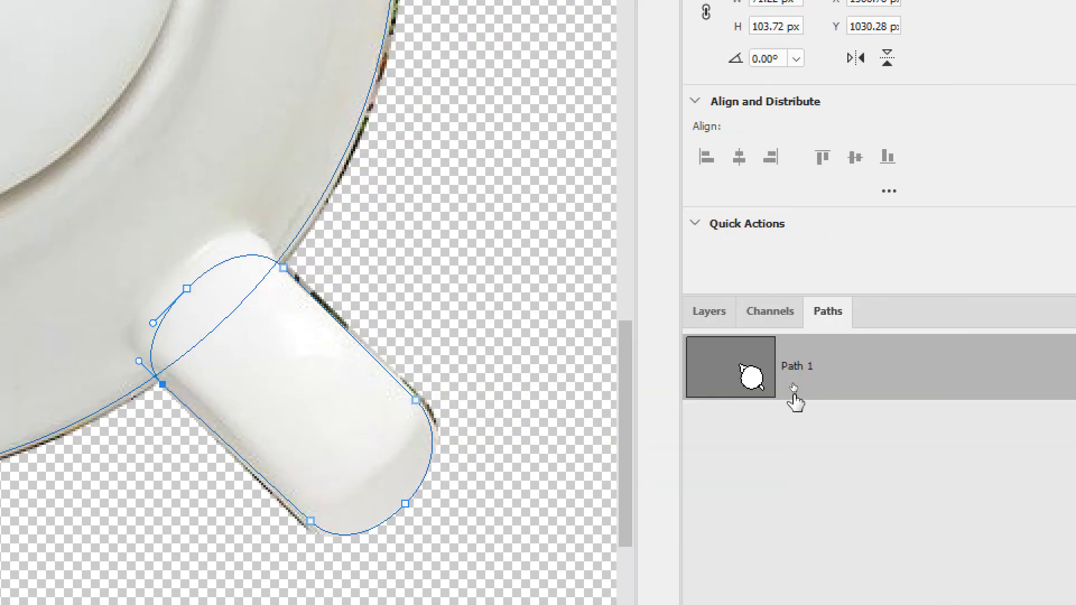
Step: Load the adjusted Path 1 as a selection, return to the layers and invert the selection
drag(792, 397, 750, 381)
ctrl+click(750, 381)
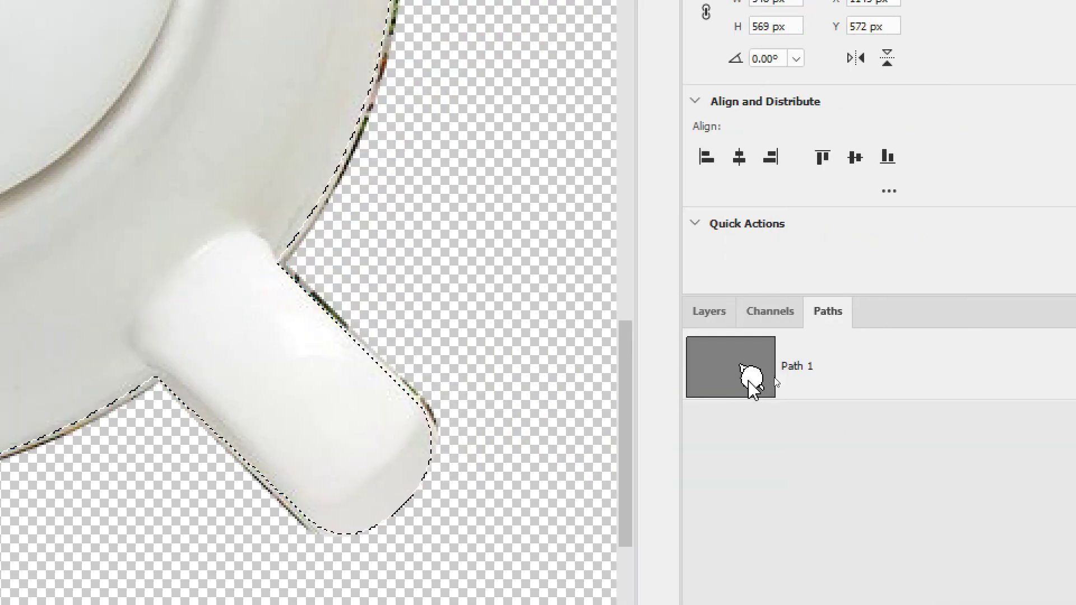
click(703, 313)
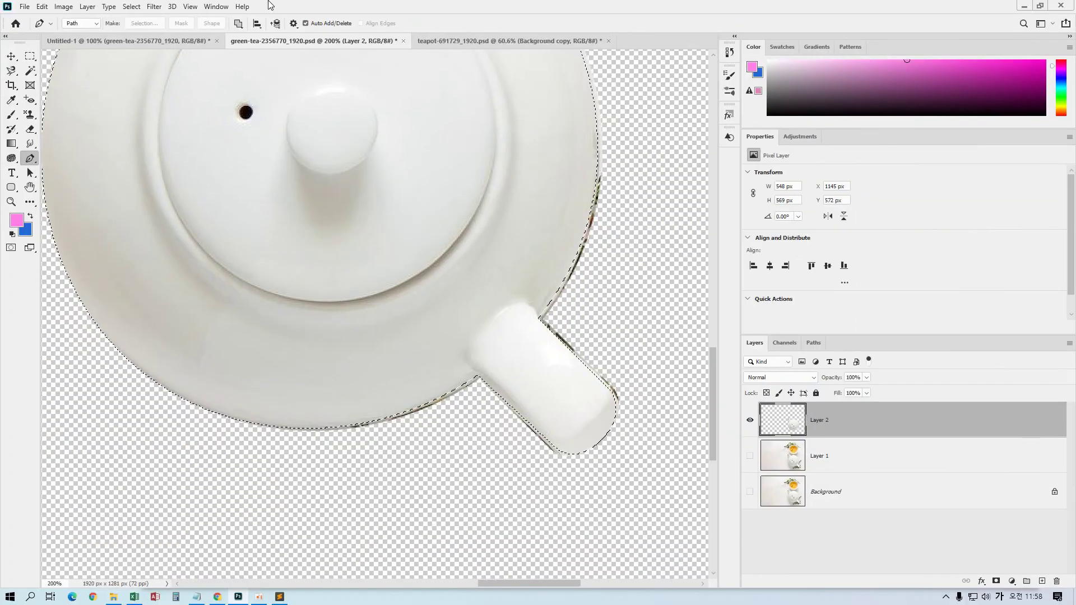
key(ctrl+0)
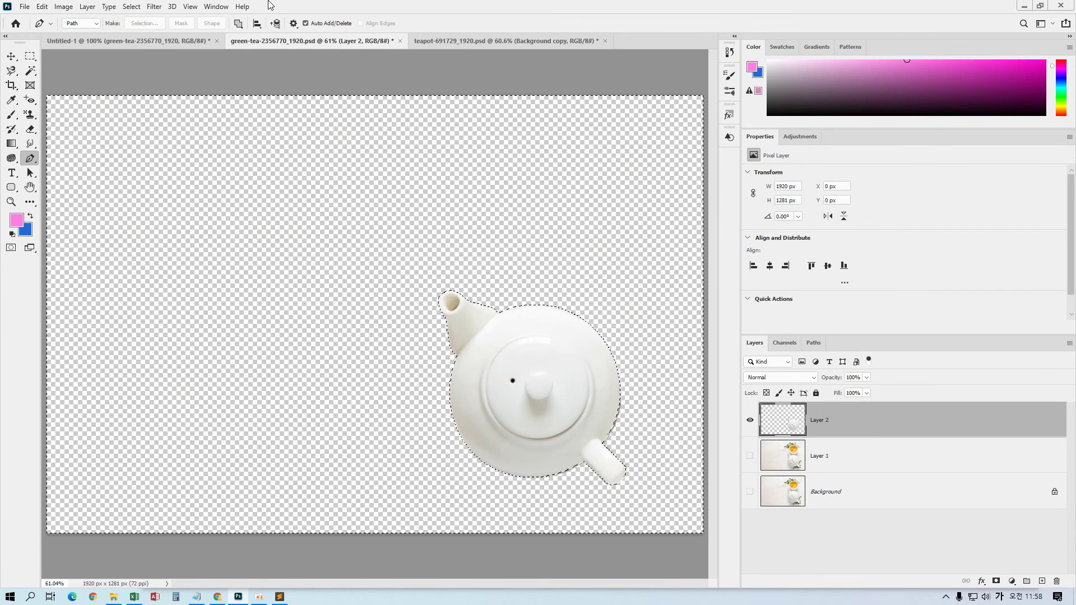
Step: Delete the leftover fringe outside the teapot outline on Layer 2 and deselect
key(ctrl+d)
key(ctrl+plus)
key(ctrl+plus)
key(ctrl+plus)
key(ctrl+plus)
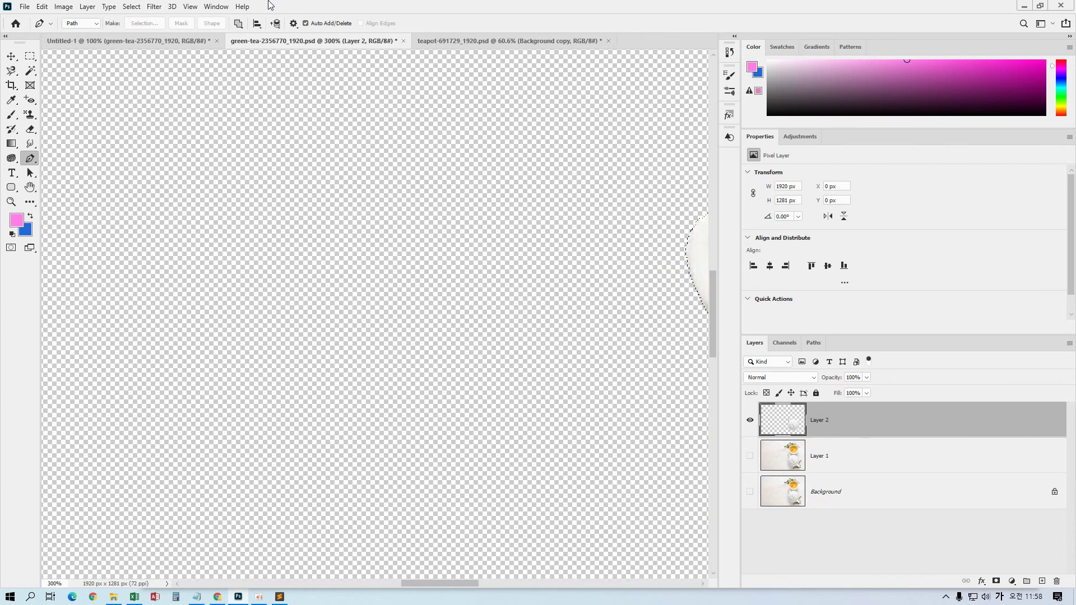
drag(592, 195, 312, 151)
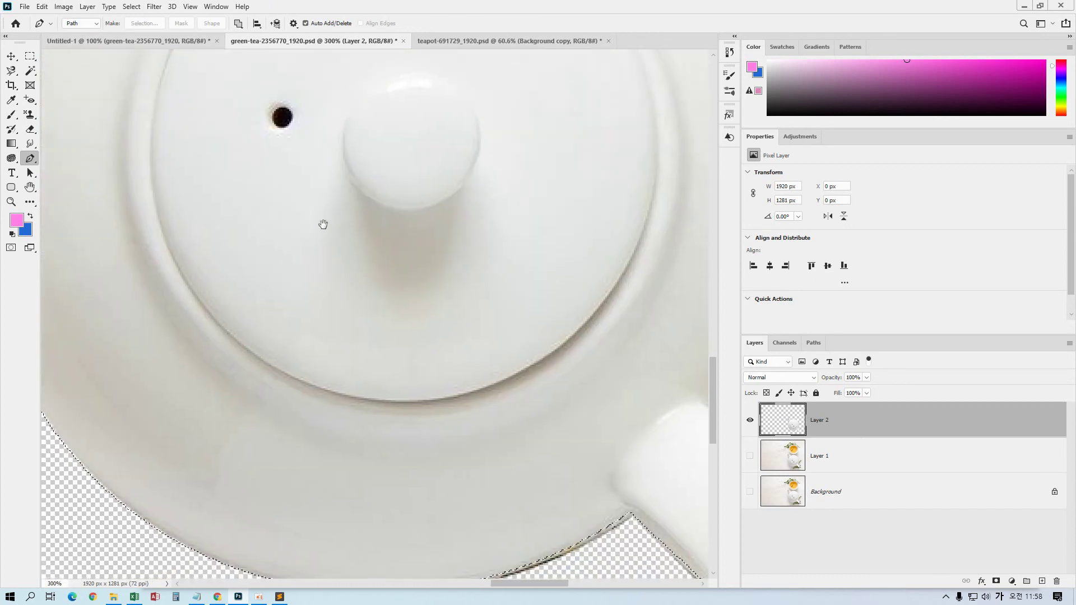
drag(324, 224, 295, 125)
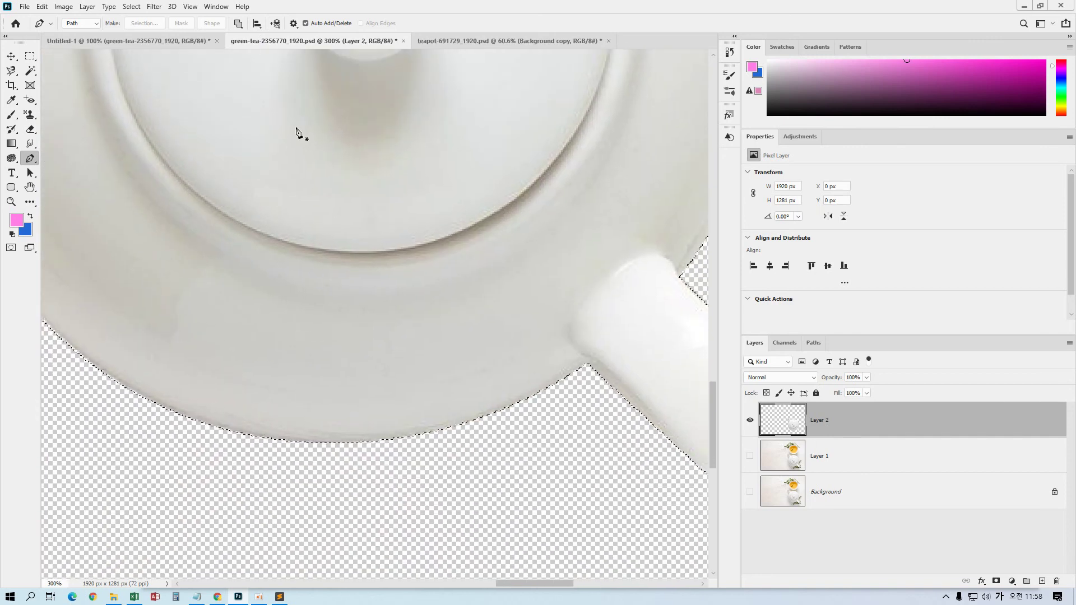
key(ctrl+d)
drag(282, 178, 208, 303)
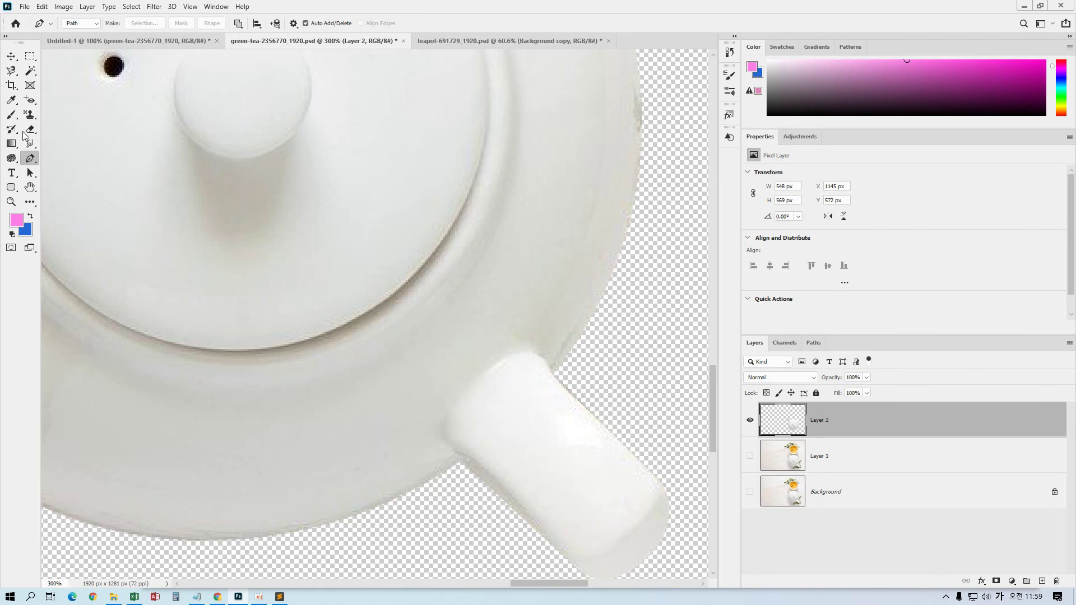
Step: Switch to teapot-691729_1920.psd, show its dojagy path and remove the active selection
click(422, 45)
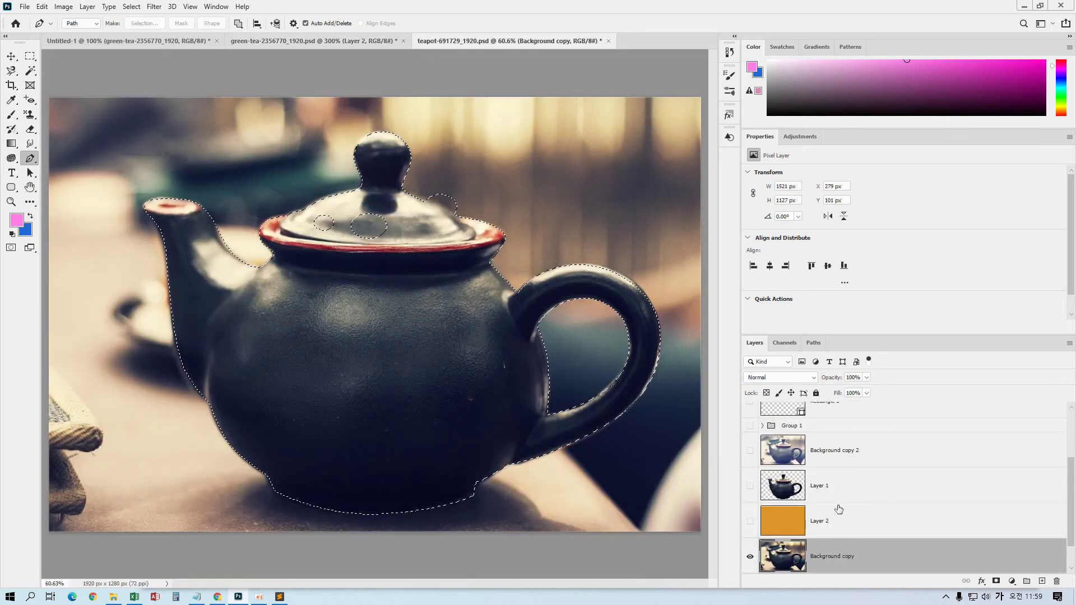
click(821, 344)
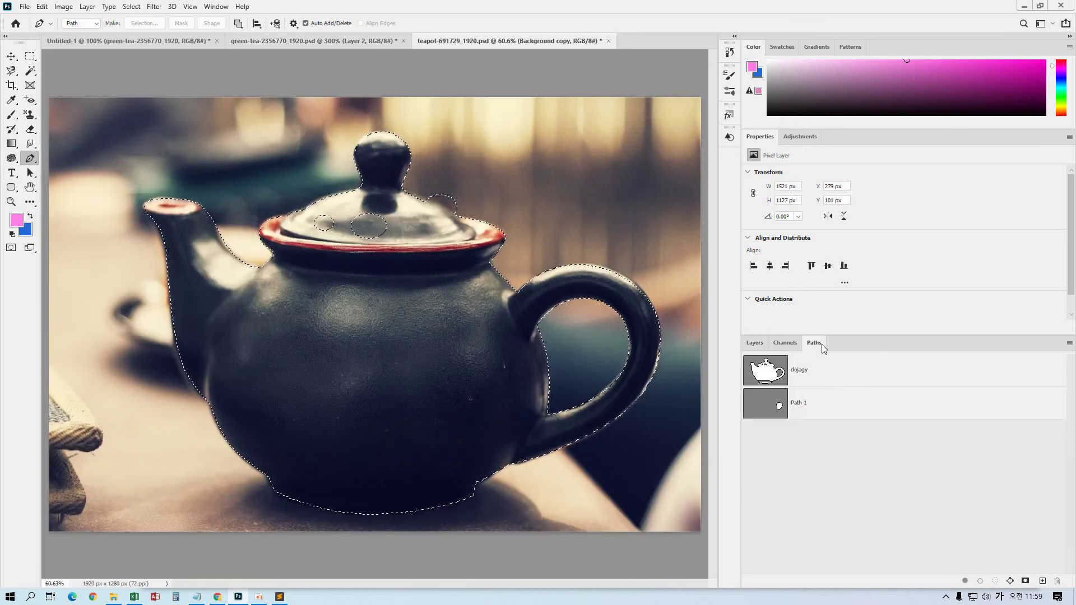
click(783, 374)
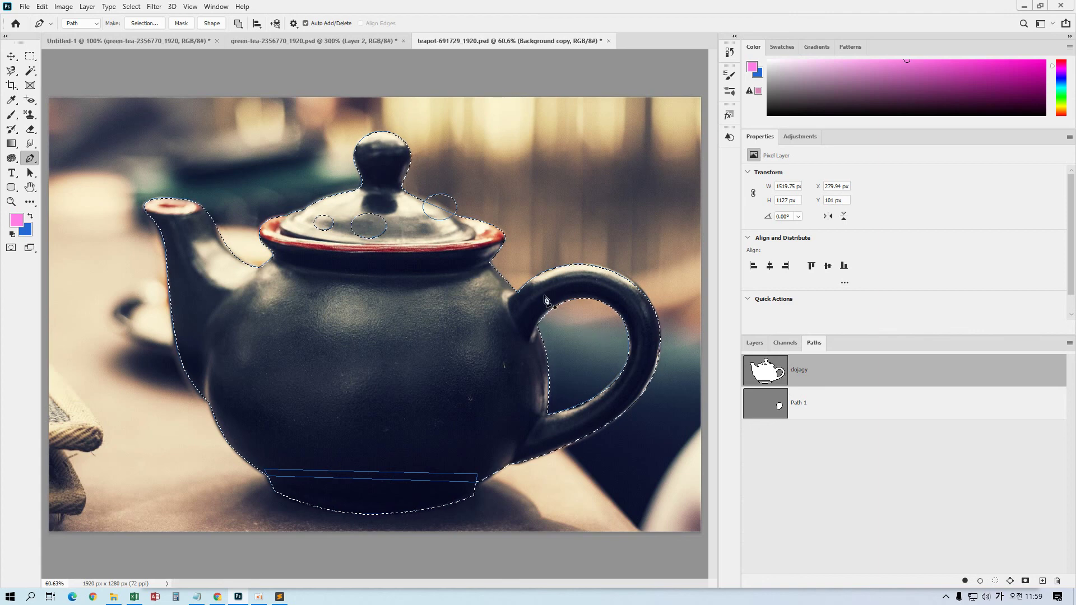
key(ctrl+d)
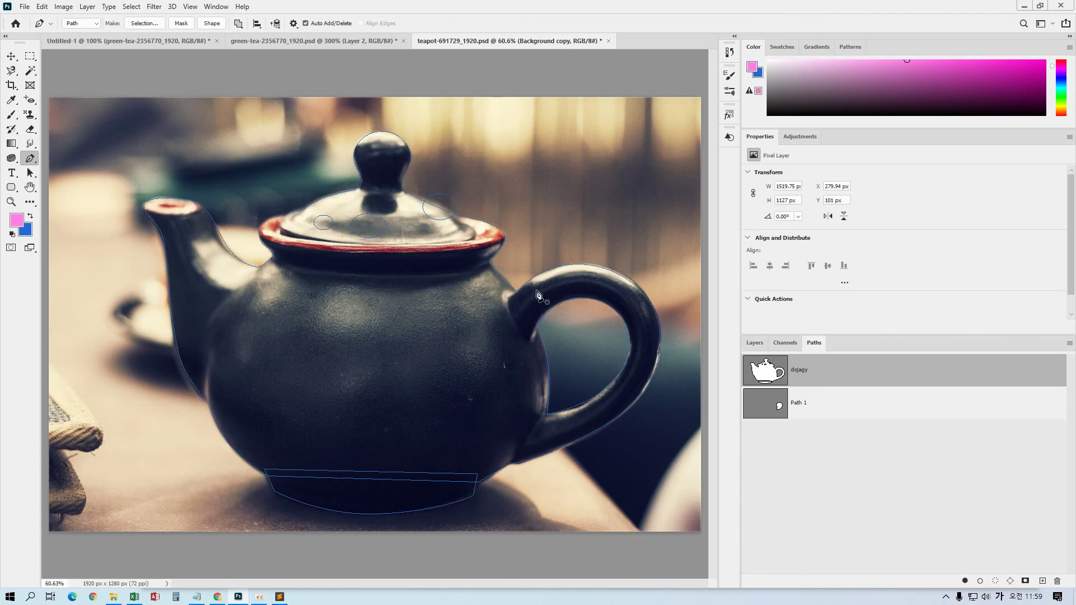
Step: Delete the stray ellipse beside the lid's right slope from the dojagy path, allowing conversion to a regular path
click(457, 201)
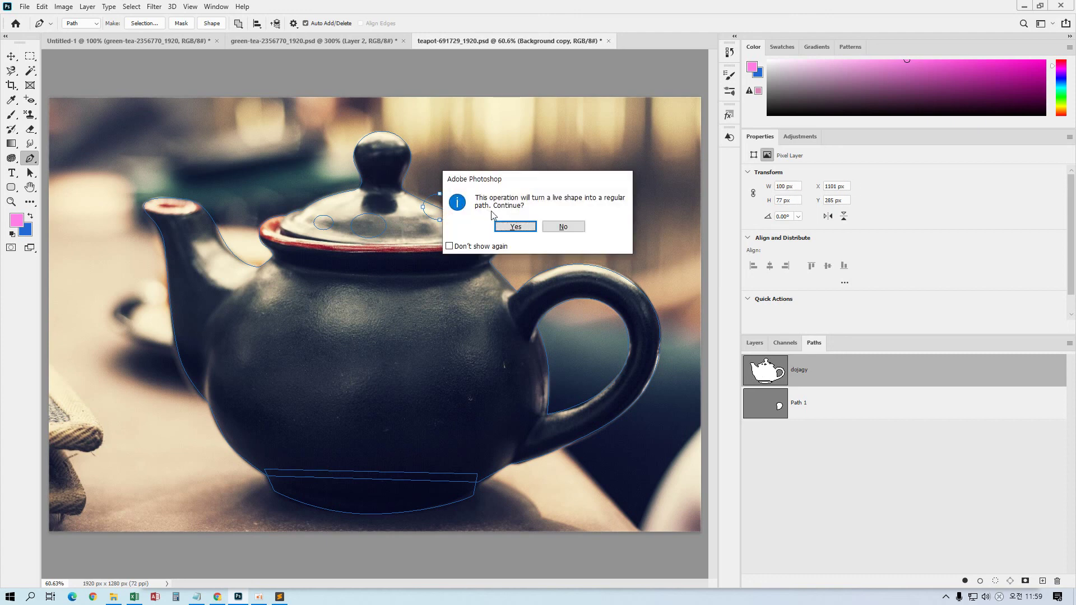
click(512, 229)
key(Delete)
click(513, 229)
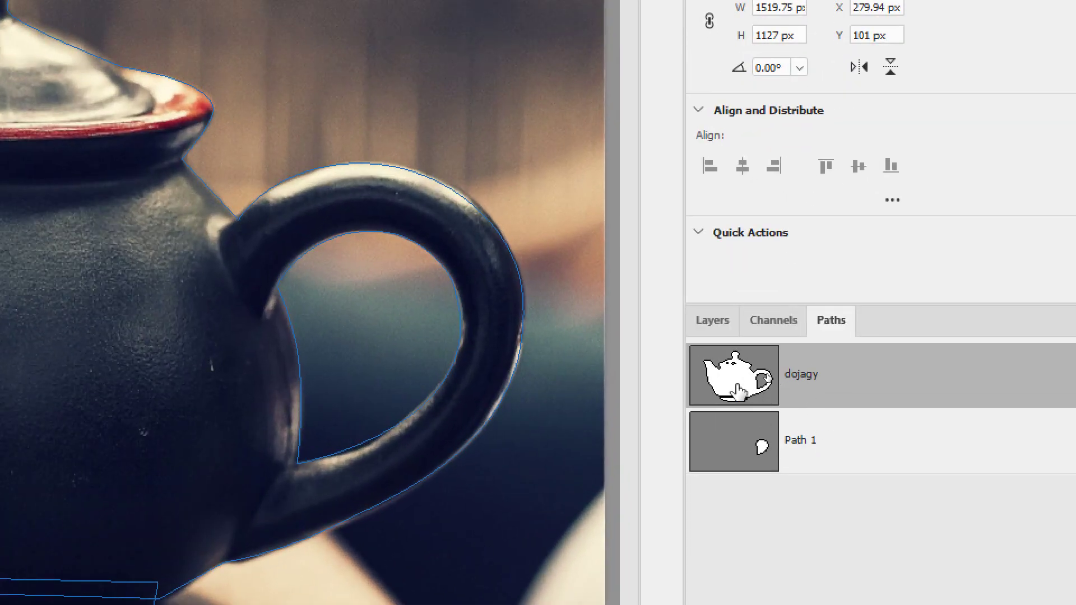
Step: Copy the dojagy path's name and define the path as a custom shape named dojagy
double_click(793, 375)
right_click(794, 374)
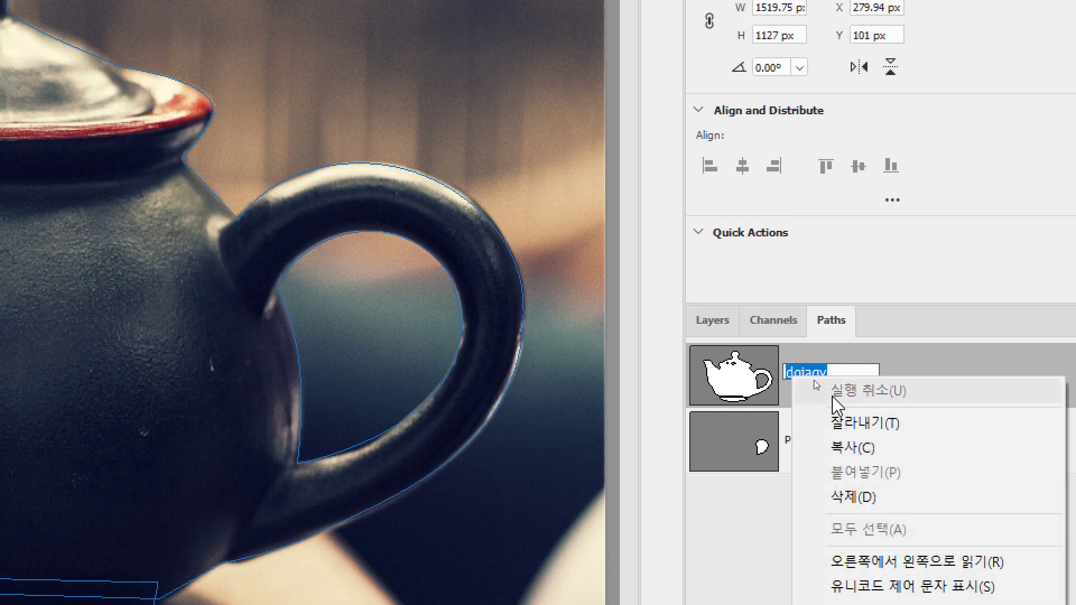
click(846, 446)
click(901, 384)
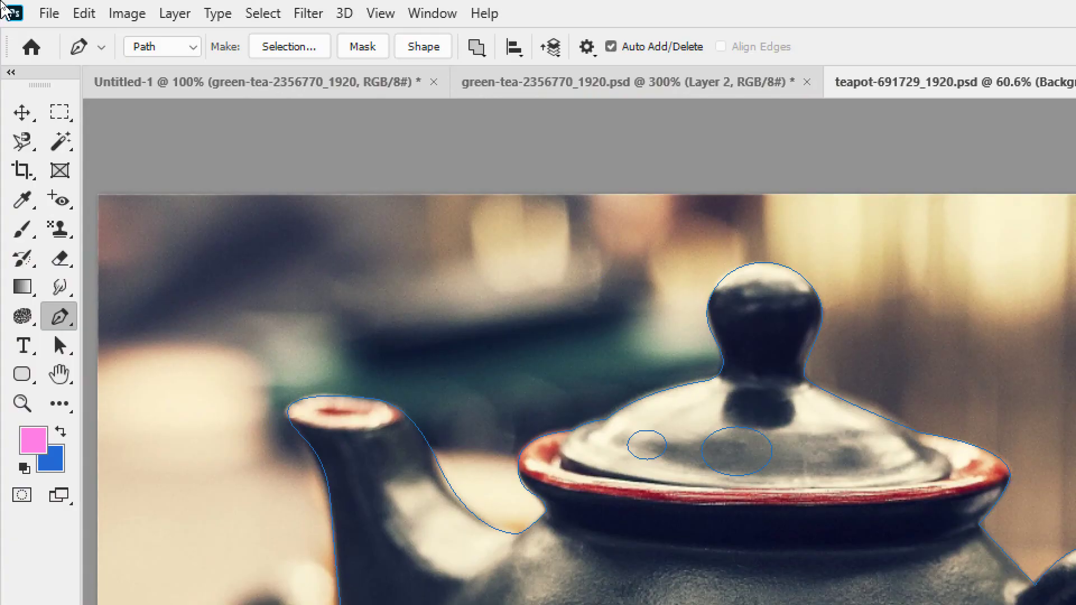
click(82, 14)
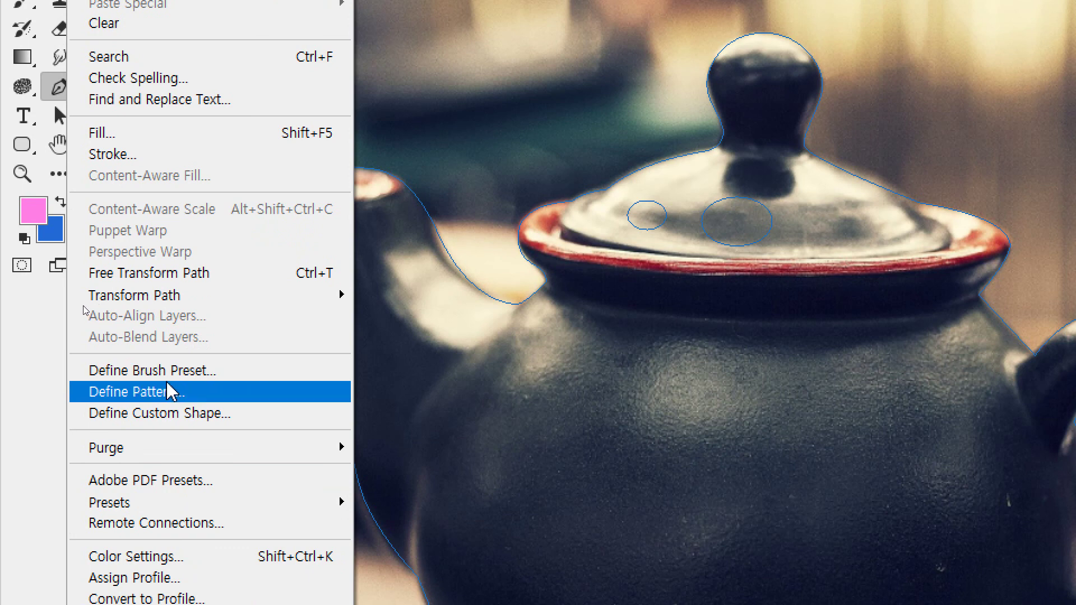
click(178, 425)
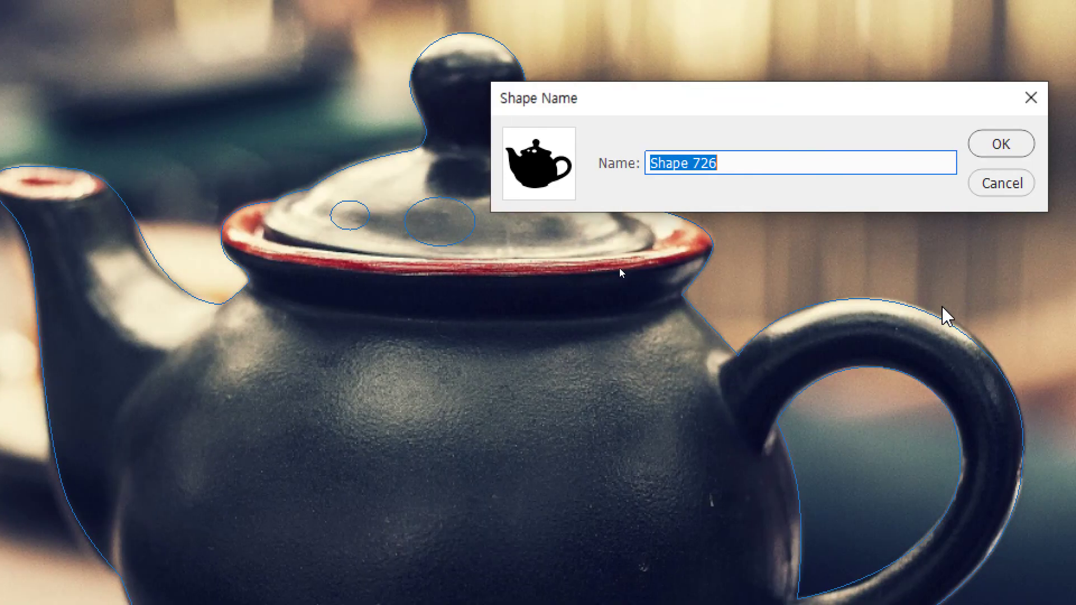
text(dojagy)
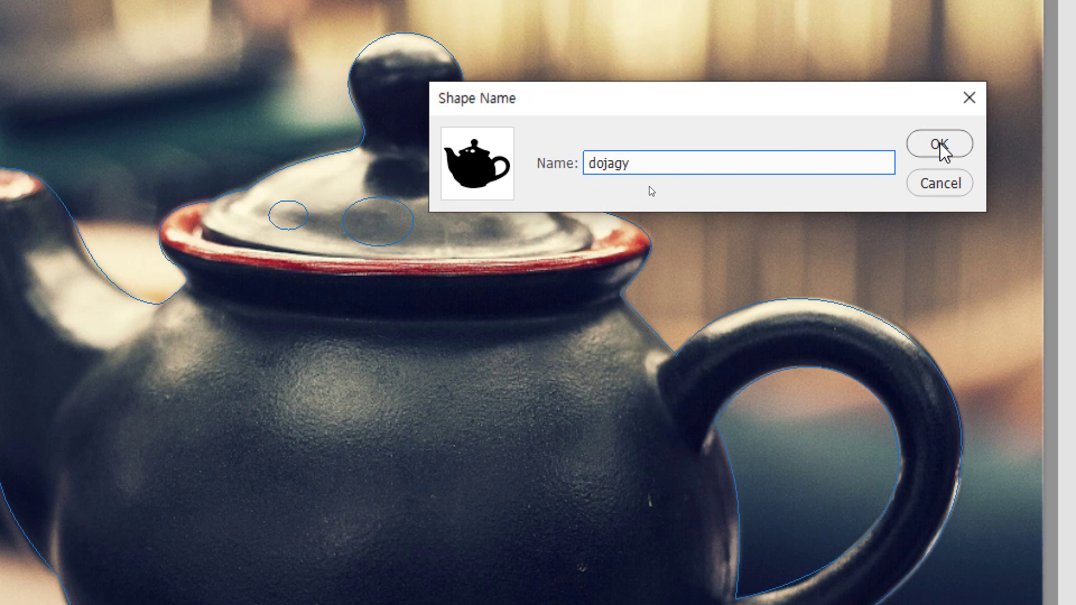
click(940, 145)
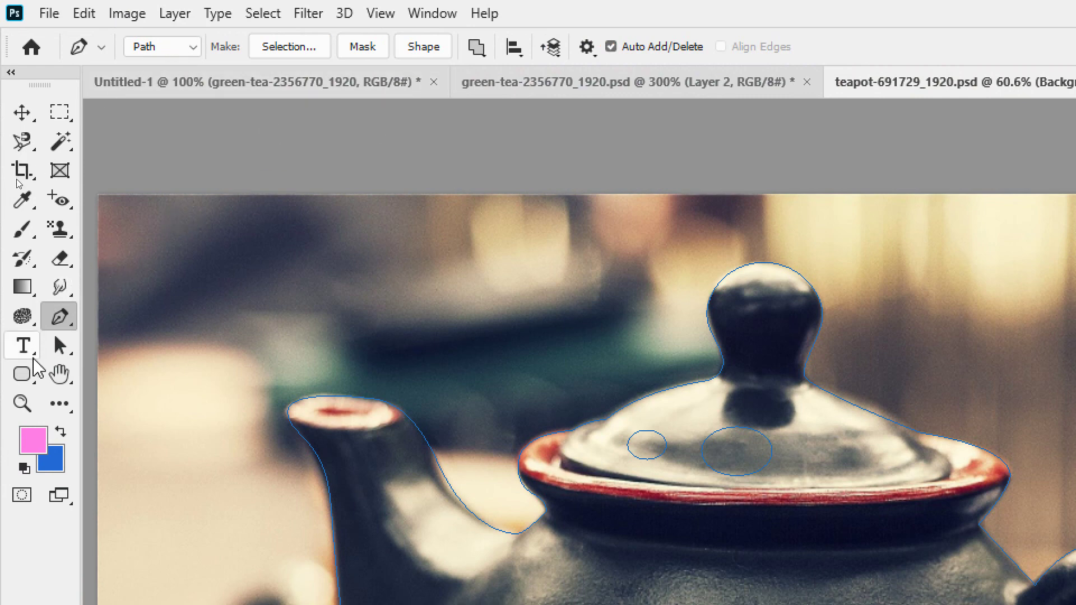
Step: Activate the Custom Shape tool and collapse the Legacy Shapes and More group in the shape presets
click(22, 374)
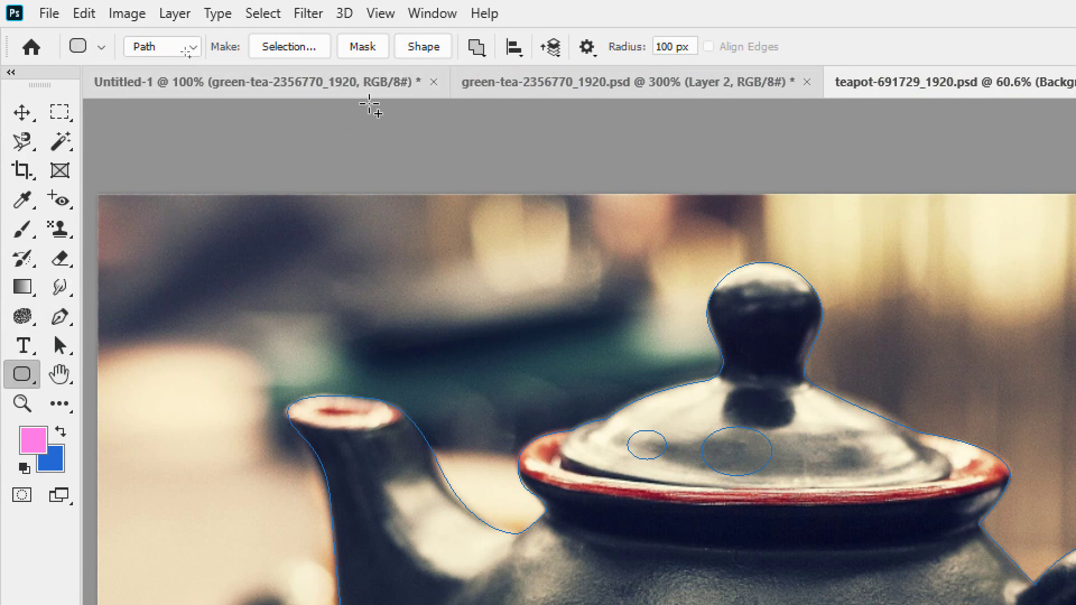
right_click(35, 383)
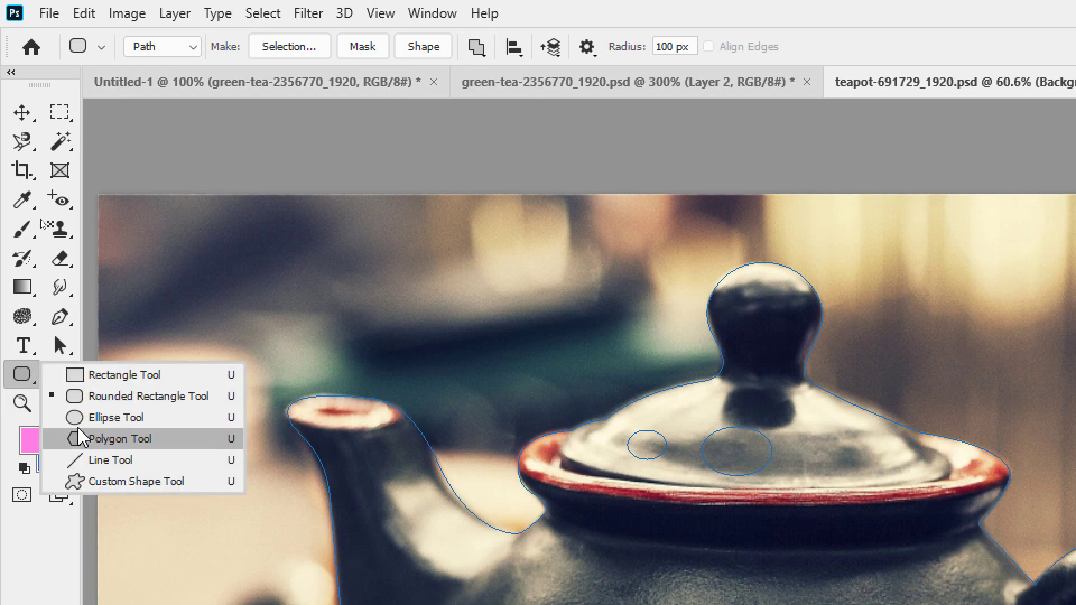
click(84, 483)
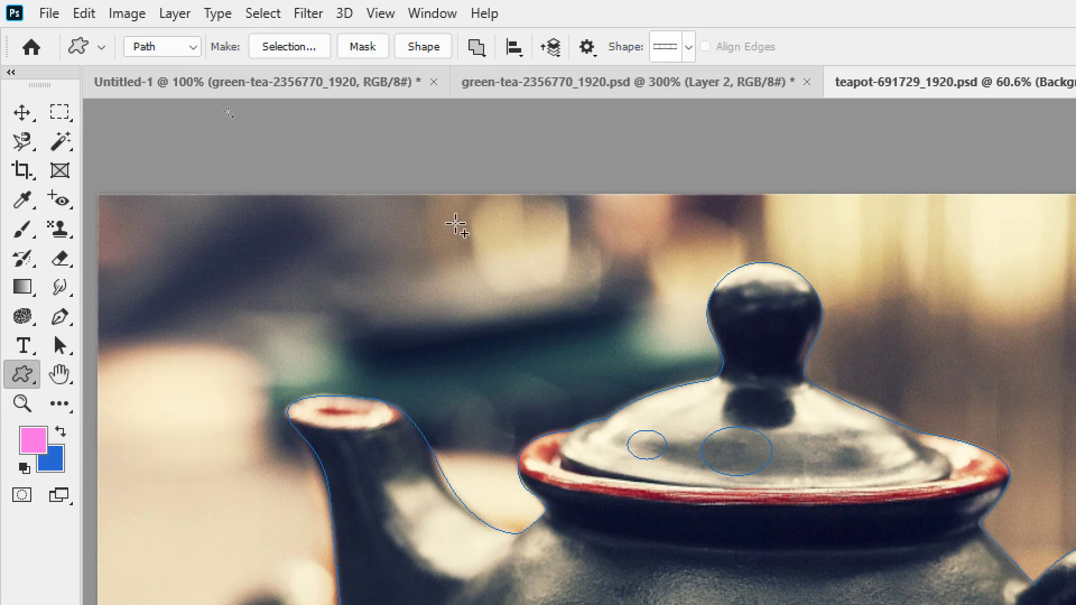
click(689, 53)
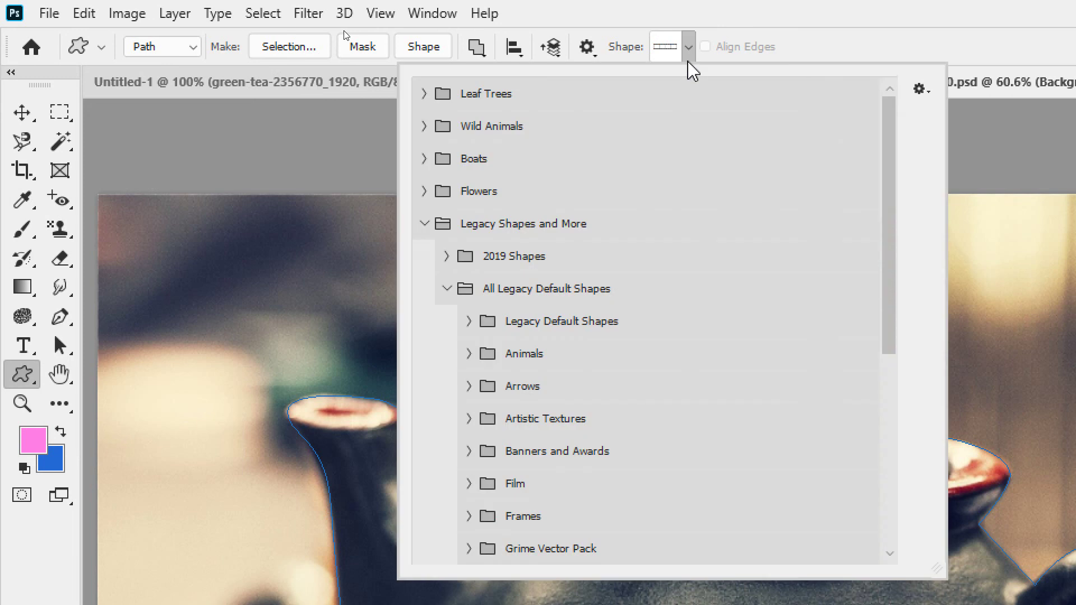
click(424, 224)
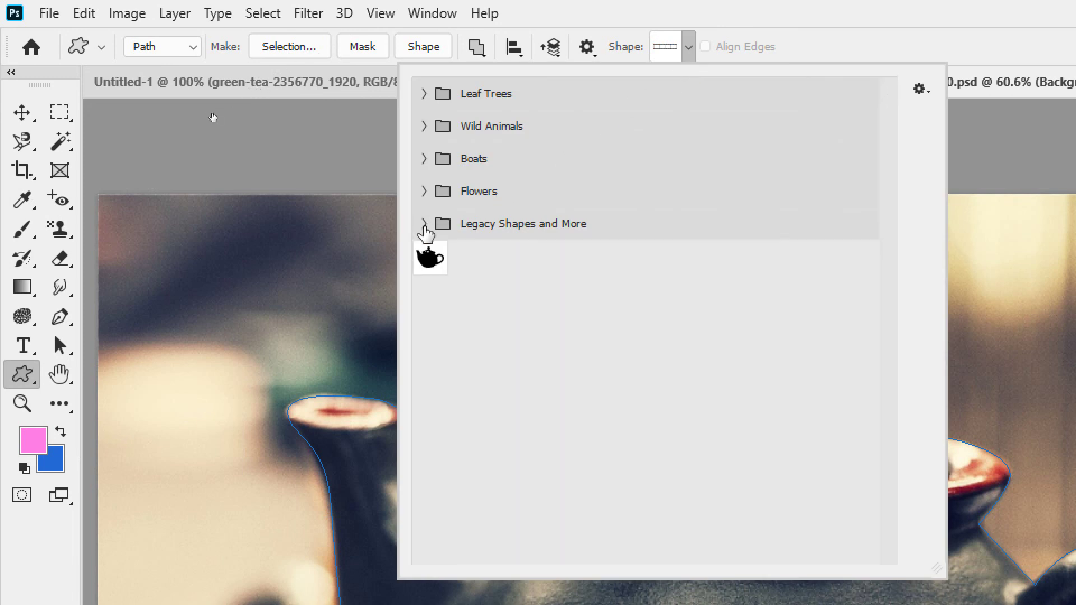